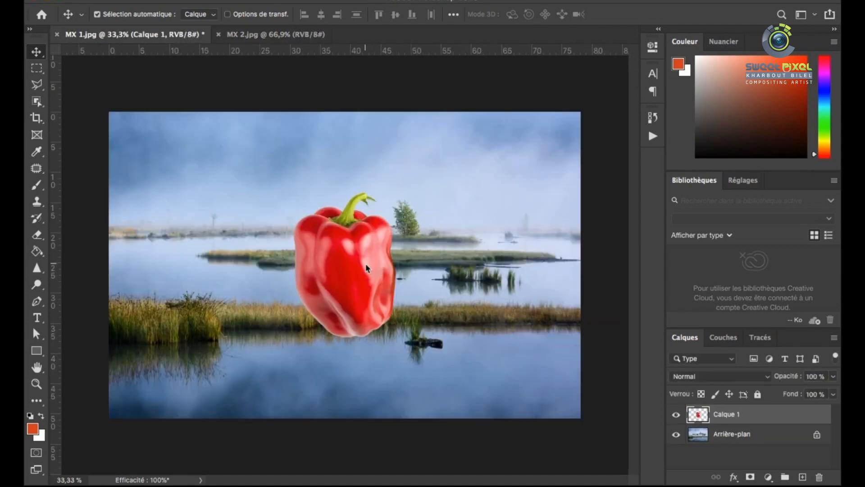
Free-transform the pepper, rotating it onto its side and moving it up above the middle islet
key(super+plus)
key(super+plus)
key(super+plus)
key(super+0)
click(36, 68)
click(36, 52)
key(super+t)
drag(415, 191, 310, 206)
drag(362, 287, 410, 224)
drag(500, 231, 487, 262)
drag(409, 251, 407, 248)
Warp the tilted pepper by pulling its body and stem outward, and apply the transformation
right_click(353, 182)
click(383, 266)
drag(349, 217, 346, 225)
drag(373, 165, 370, 160)
drag(456, 234, 454, 242)
drag(398, 246, 356, 241)
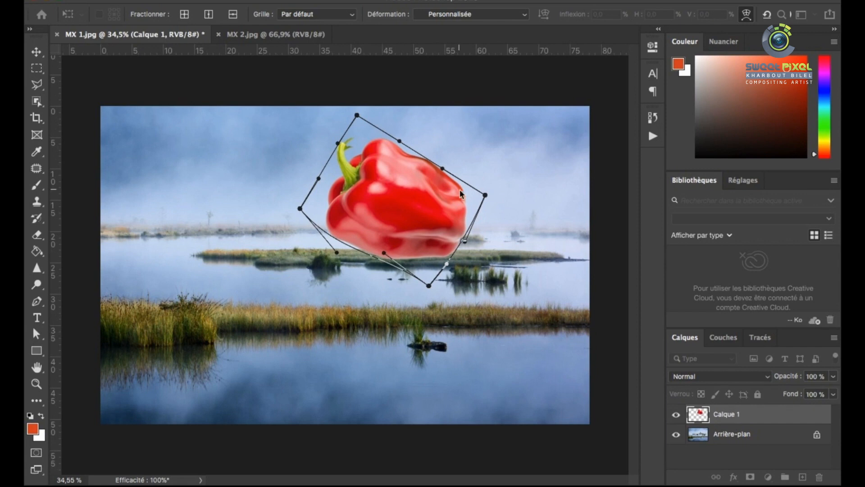
drag(460, 190, 465, 193)
drag(410, 167, 417, 164)
drag(334, 161, 325, 158)
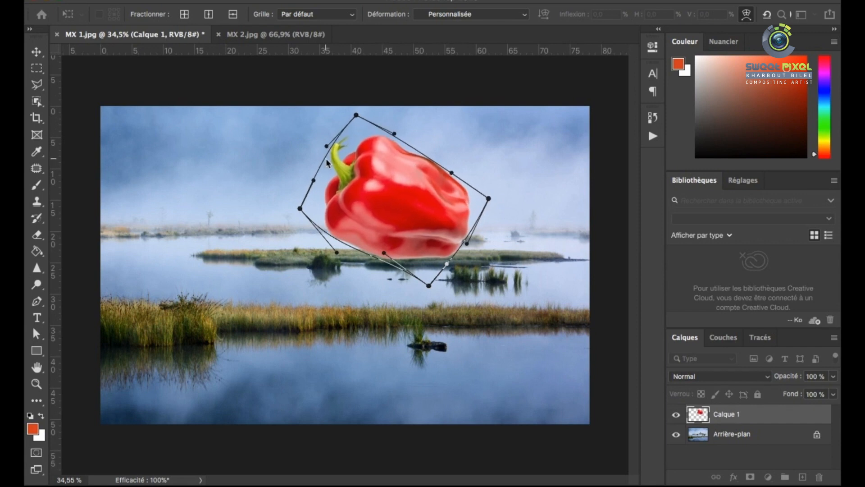
key(Return)
Rotate the pepper by about -10.85° and scale it proportionally to about 98%, keeping it just above the islet
key(super+t)
drag(495, 213, 496, 197)
mouse_move(393, 235)
mouse_down()
mouse_move(403, 230)
mouse_move(393, 235)
mouse_up()
drag(492, 227, 493, 225)
mouse_move(386, 249)
mouse_down()
mouse_move(428, 232)
mouse_move(381, 248)
mouse_up()
drag(453, 122, 450, 126)
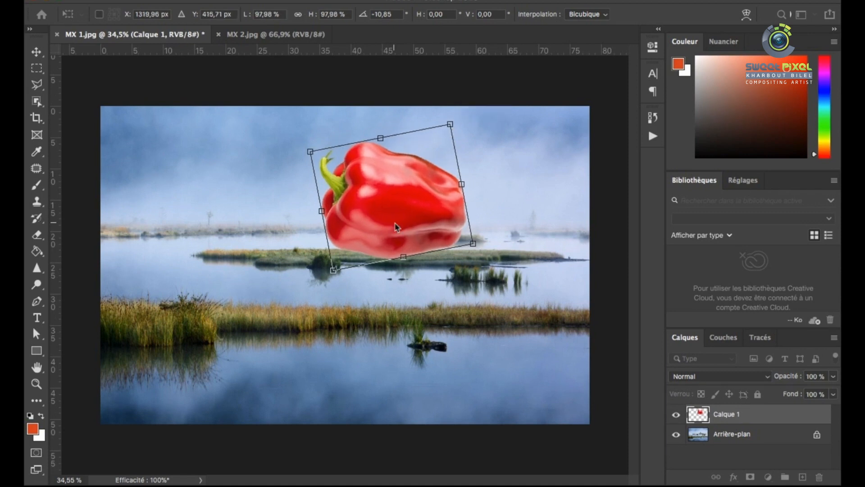
key(Return)
Rotate the pepper upright with Free Transform so its base faces the middle islet
scroll(399, 212, up, 5)
drag(398, 209, 398, 209)
scroll(397, 209, down, 6)
scroll(412, 232, up, 4)
scroll(401, 239, down, 4)
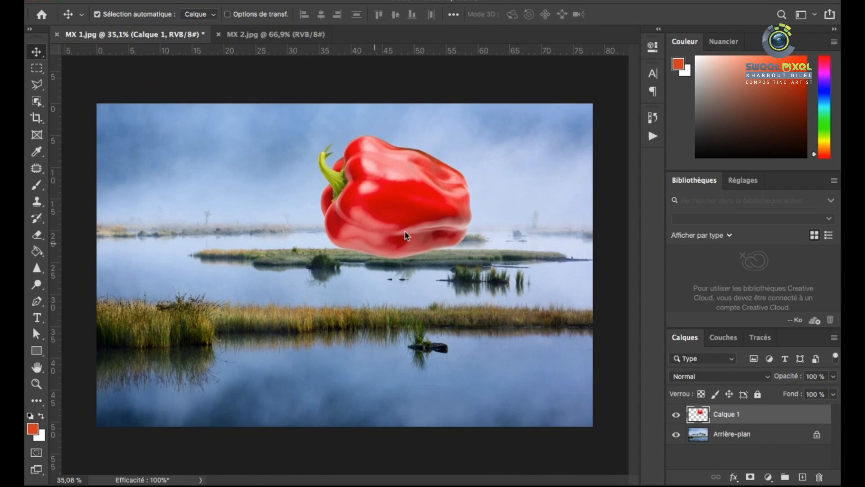
scroll(377, 214, up, 1)
key(ctrl+t)
drag(511, 159, 453, 218)
Warp the upright pepper, reshaping its sides, shoulders and base, and apply the warp
right_click(392, 223)
click(432, 284)
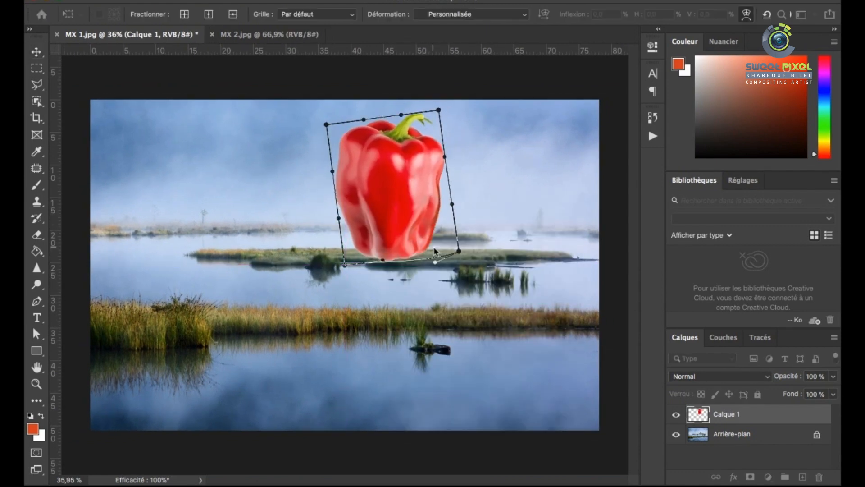
drag(436, 161, 437, 167)
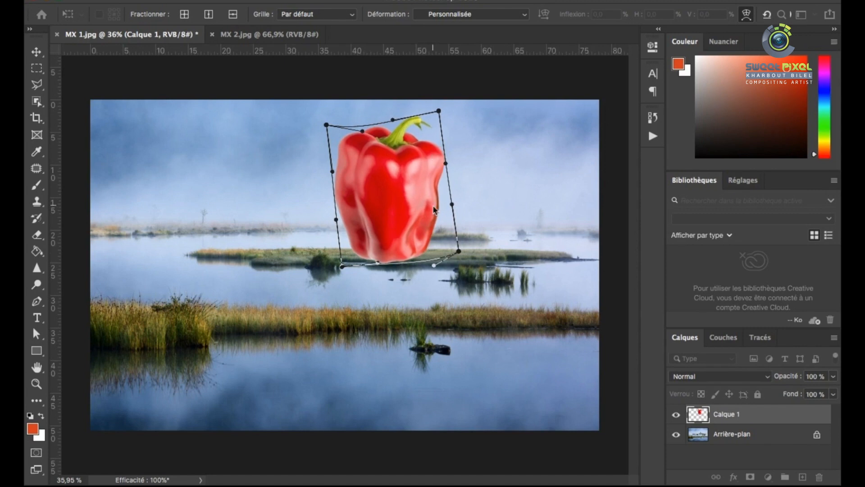
drag(432, 205, 428, 204)
drag(390, 247, 391, 240)
drag(393, 173, 394, 166)
drag(414, 134, 409, 129)
key(Return)
Transform the pepper again, adjusting its tilt slightly and seating its base on the grassy islet
key(super+t)
drag(399, 275, 397, 274)
drag(393, 223, 403, 242)
scroll(402, 242, up, 8)
key(Return)
Activate the Brush tool and add a layer mask to the pepper layer, Calque 1
scroll(404, 242, down, 4)
scroll(382, 240, down, 3)
scroll(403, 234, up, 5)
key(b)
click(750, 477)
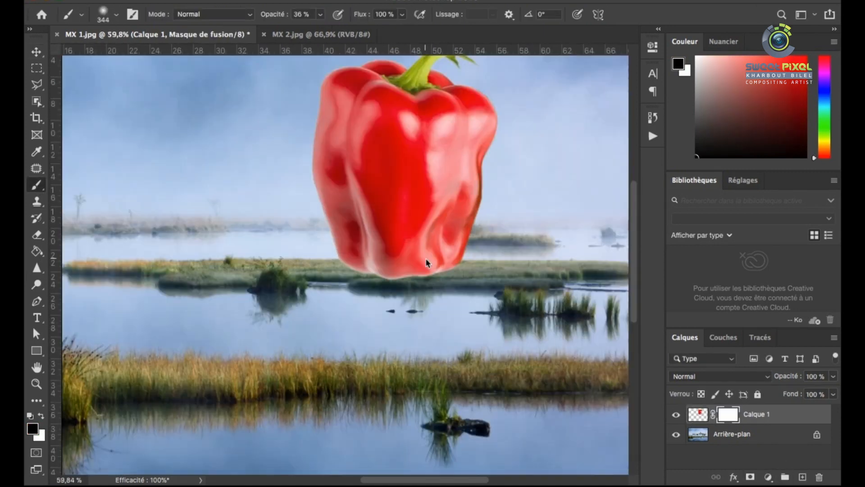
Choose the 200 px grass-blade brush preset for painting on the pepper's mask
scroll(426, 260, up, 3)
right_click(384, 216)
scroll(470, 359, down, 12)
scroll(469, 362, down, 10)
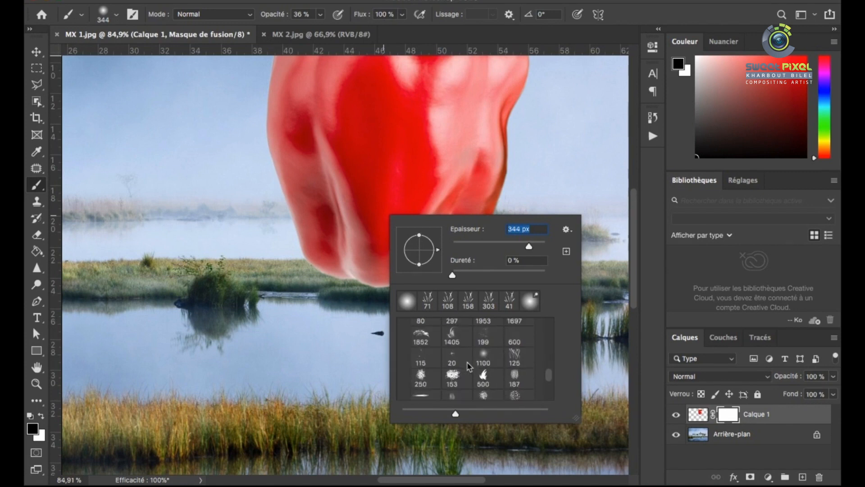
scroll(477, 365, up, 6)
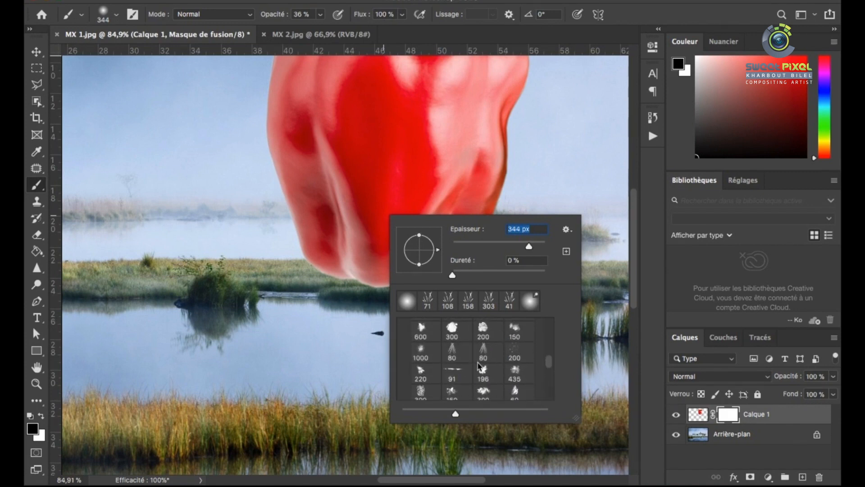
scroll(496, 376, down, 8)
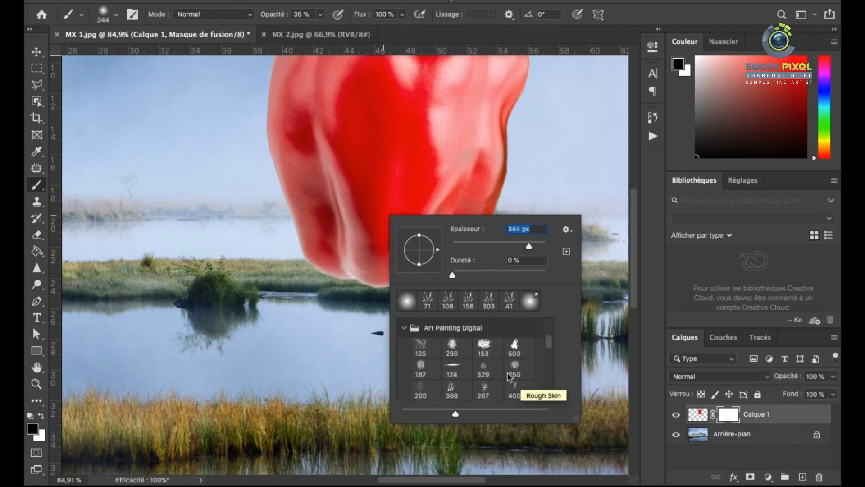
scroll(451, 372, down, 10)
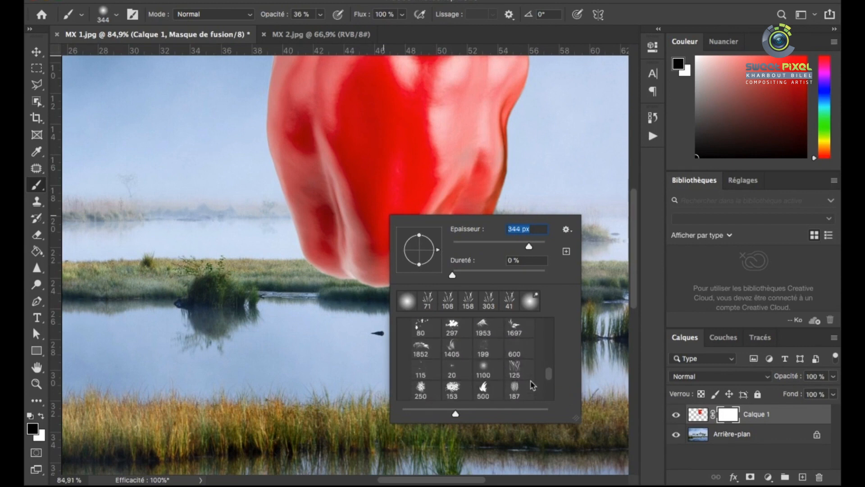
double_click(424, 346)
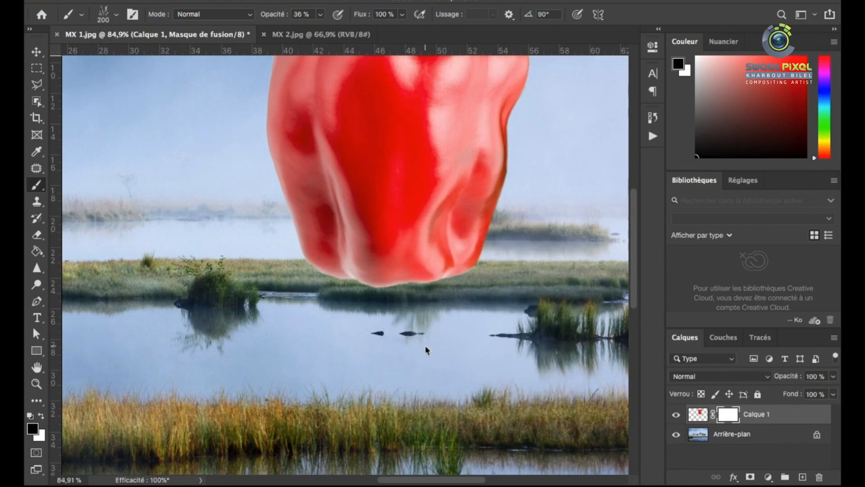
Mask the lowest point of the pepper with grass-blade strokes using a 64 px brush at 100% opacity
scroll(383, 299, up, 5)
right_click(536, 308)
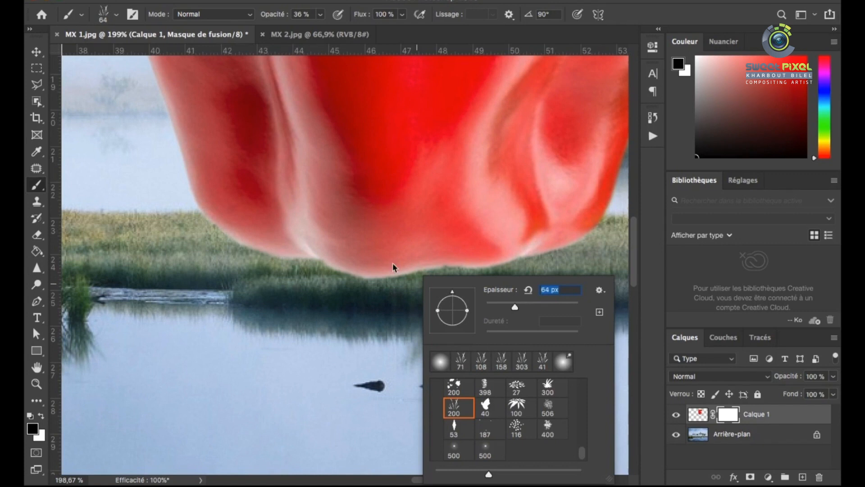
drag(393, 264, 371, 280)
Reduce the grass brush to 39 px and mask grass blades along the pepper's whole lower edge
right_click(409, 280)
drag(501, 289, 494, 290)
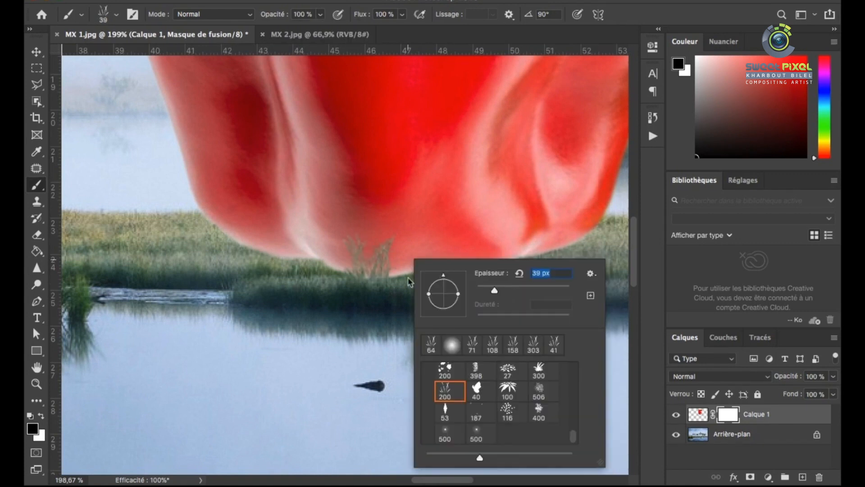
drag(343, 270, 282, 255)
click(217, 234)
scroll(221, 243, down, 3)
scroll(509, 251, up, 3)
click(499, 246)
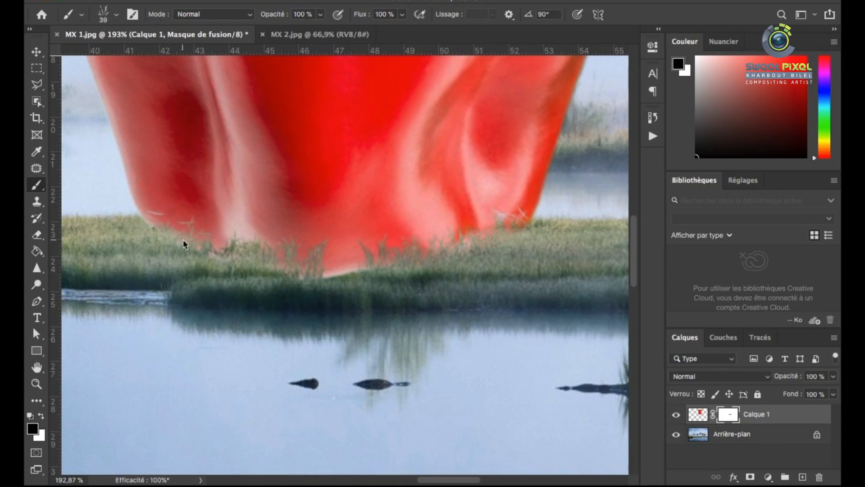
Enlarge the grass brush to 46 px and mask more blades at the pepper's lower-left base
scroll(241, 244, down, 1)
right_click(244, 244)
drag(329, 256, 332, 256)
click(226, 245)
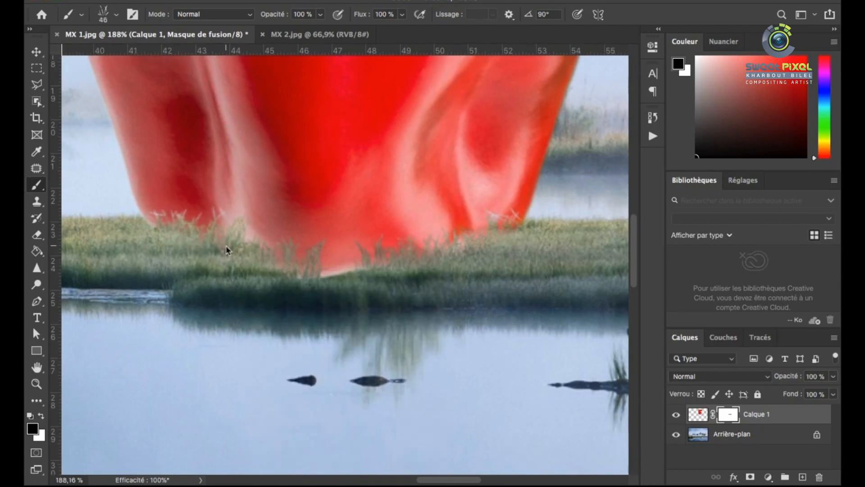
Reduce the grass brush to 28 px and refine the masked blades along the pepper's base
scroll(225, 245, down, 4)
scroll(333, 250, up, 5)
scroll(386, 224, down, 8)
scroll(295, 222, up, 10)
right_click(314, 243)
drag(402, 255, 395, 255)
click(290, 222)
scroll(287, 223, down, 7)
scroll(494, 260, up, 5)
scroll(402, 228, down, 10)
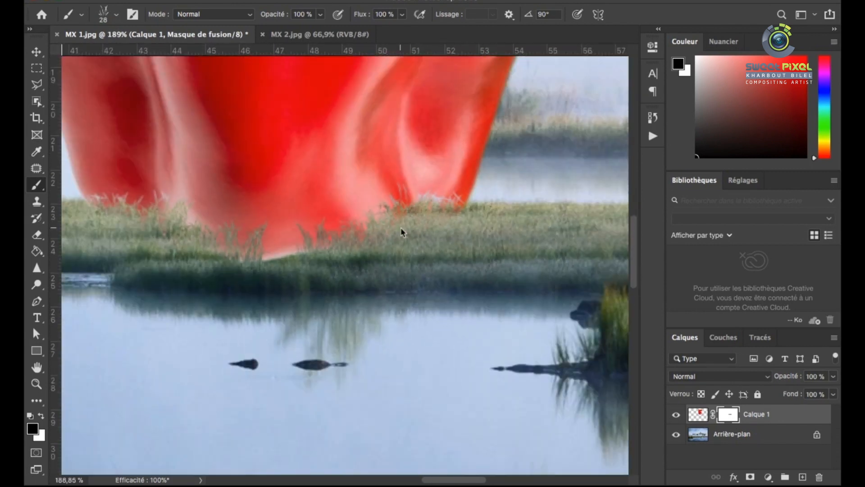
Apply Hue/Saturation to the pepper's image with hue +5, saturation -40 and lightness -15
click(36, 55)
click(695, 414)
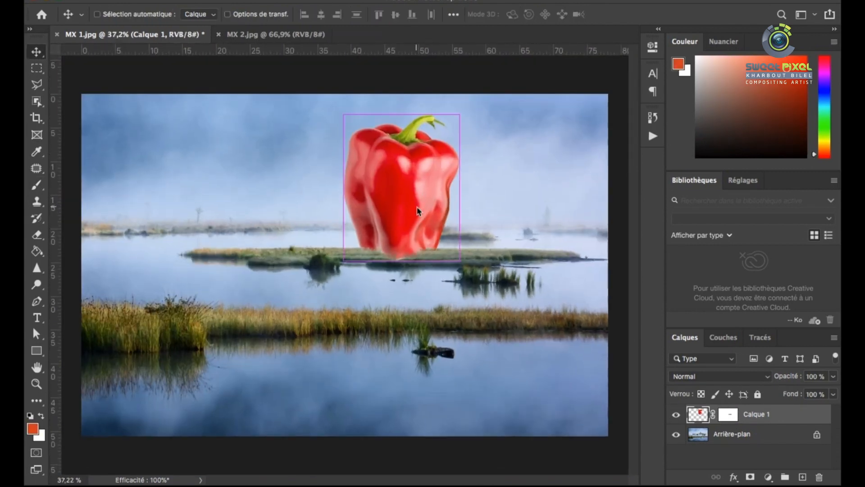
key(super+u)
drag(433, 163, 643, 94)
click(611, 242)
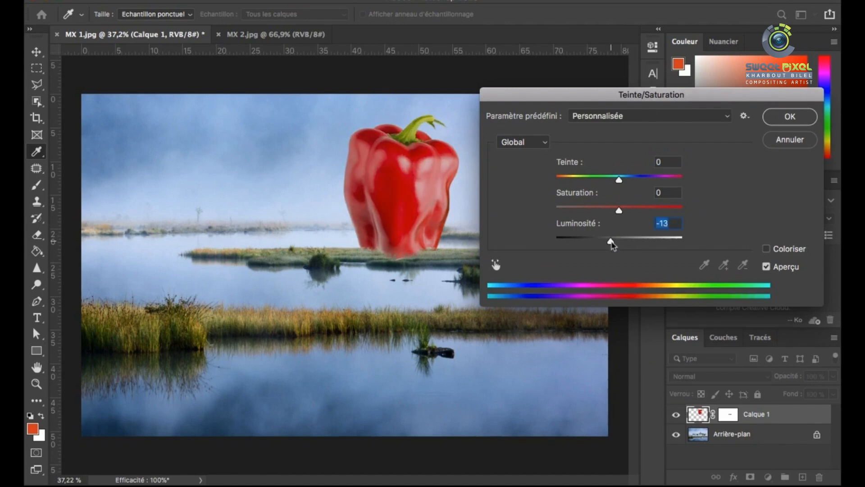
drag(588, 97, 643, 145)
click(652, 259)
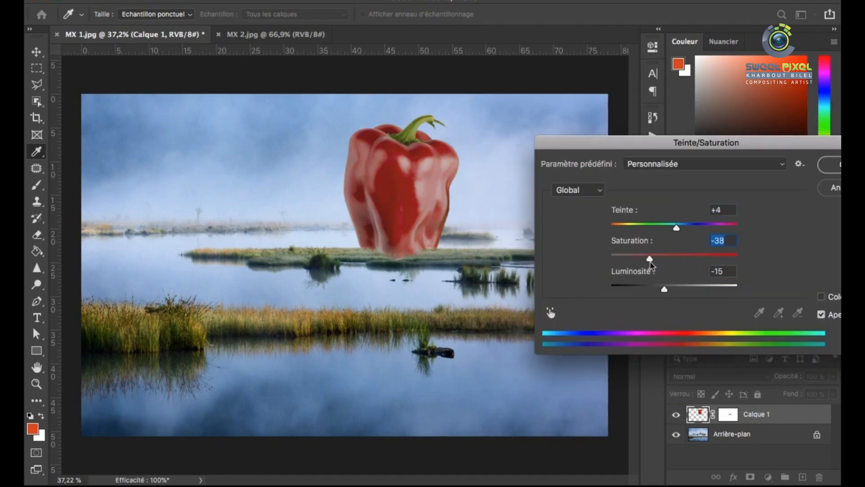
drag(669, 144, 556, 171)
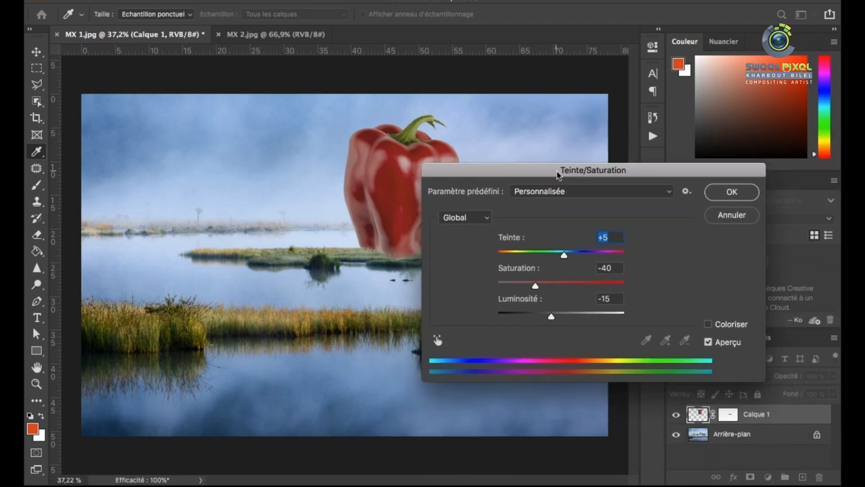
click(735, 192)
Apply Curves to the pepper, lowering the shadows, anchoring the midtones at 125 and raising input 185 to 189
key(ctrl+m)
click(647, 239)
click(585, 302)
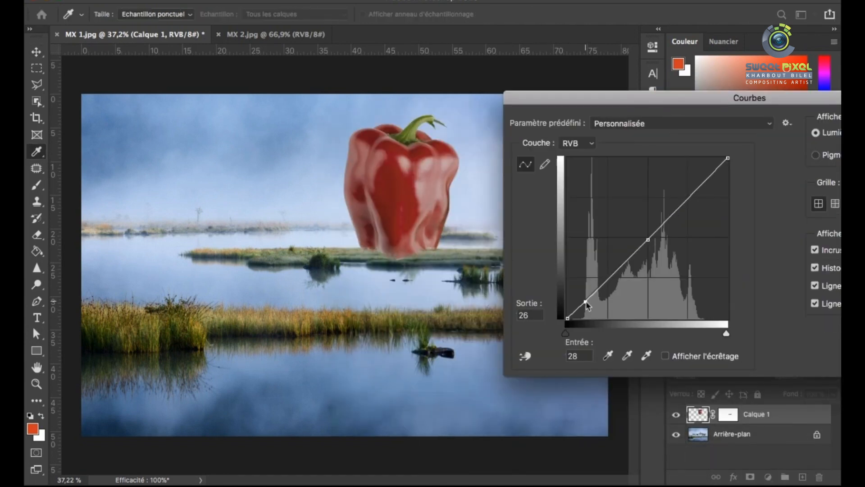
click(646, 240)
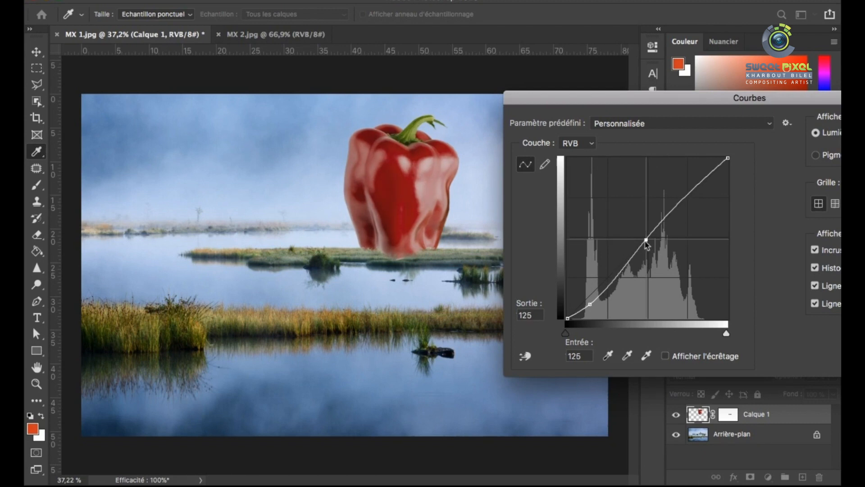
drag(685, 203, 685, 202)
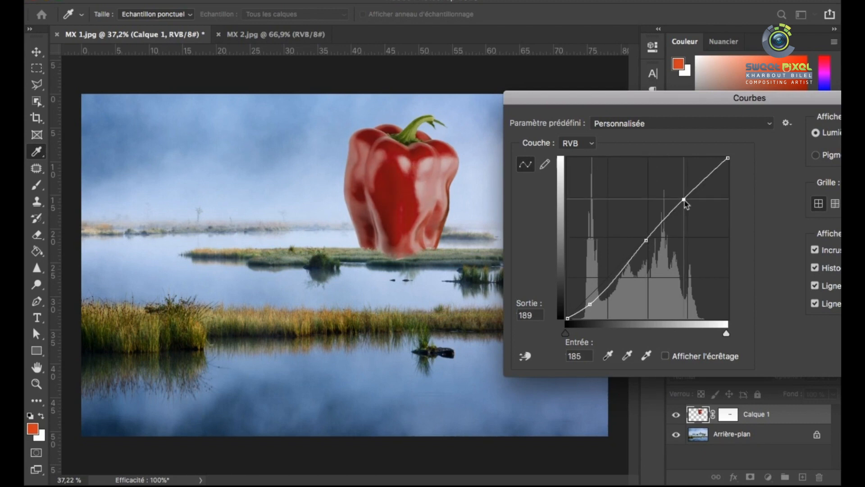
drag(642, 99, 400, 141)
click(718, 168)
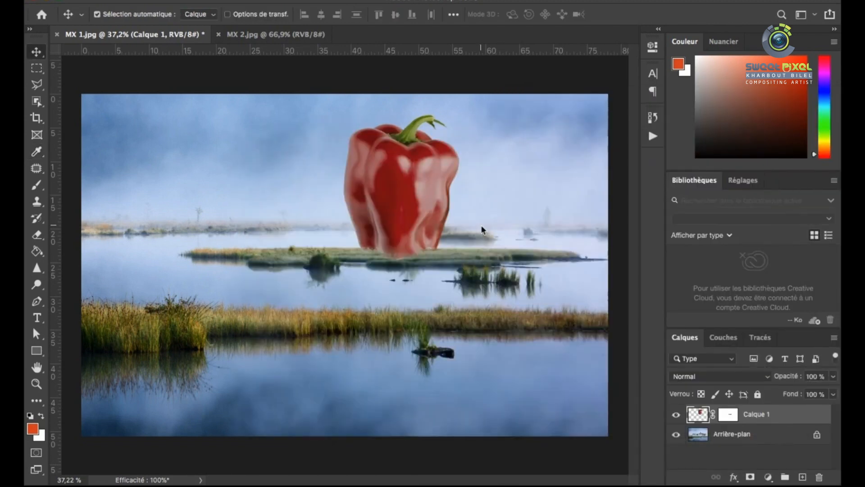
Close MX 2.jpg and open the door photo MX 9.jpg
scroll(378, 270, up, 1)
scroll(378, 270, down, 2)
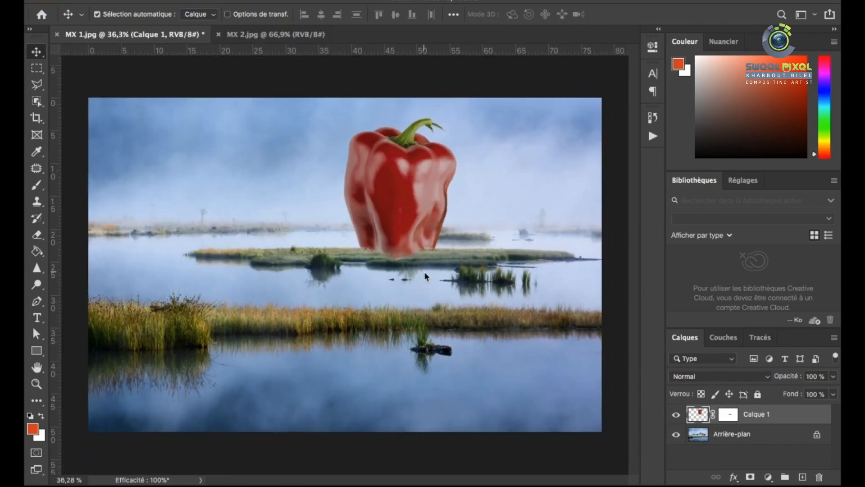
click(219, 34)
click(120, 1)
click(157, 11)
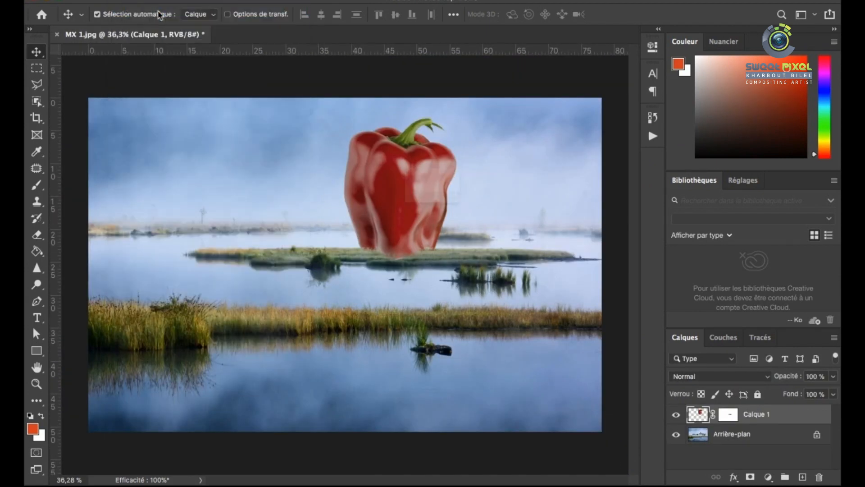
click(525, 105)
click(628, 316)
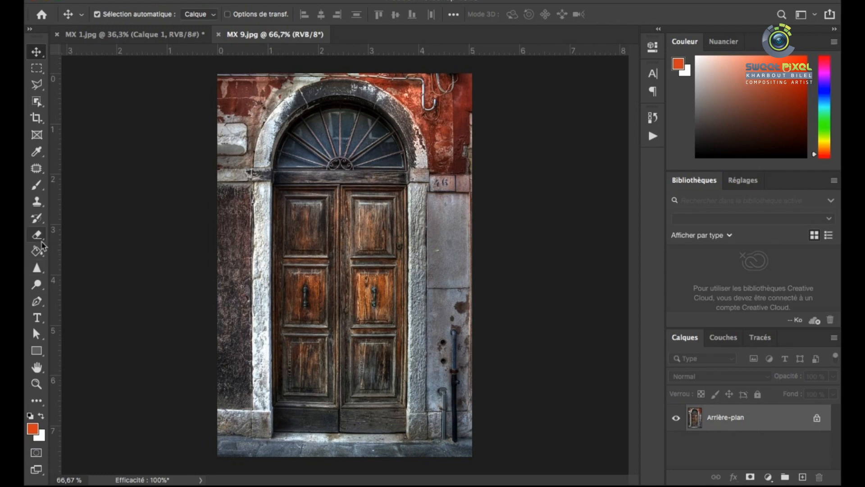
Start a Pen path along the bottom of the wooden door and up its right edge
key(p)
scroll(223, 444, up, 5)
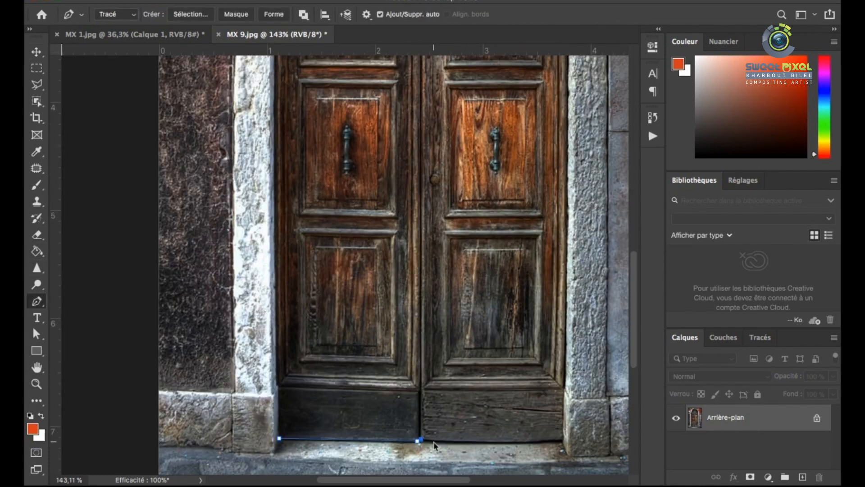
scroll(565, 296, up, 3)
click(561, 189)
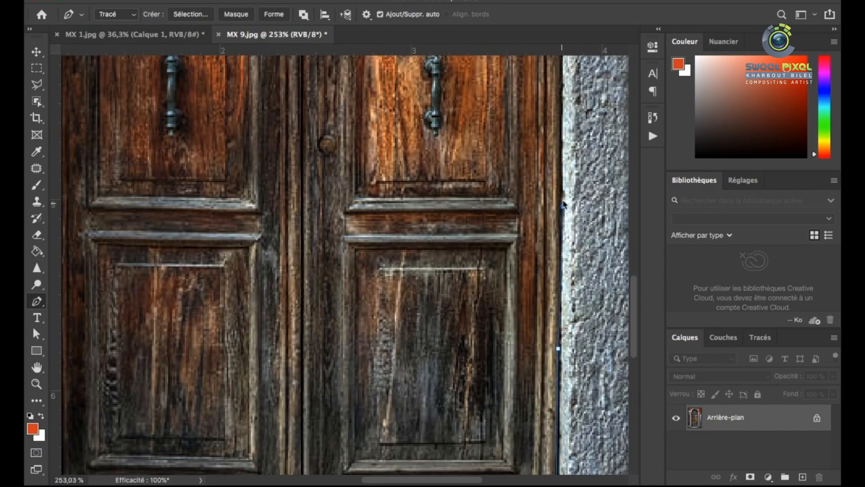
click(563, 87)
scroll(564, 135, up, 5)
scroll(564, 180, up, 5)
click(562, 100)
Continue the path up the rest of the door's right edge and curve it to the top of the arch
scroll(561, 180, up, 5)
click(558, 210)
scroll(561, 405, down, 5)
click(560, 217)
click(560, 183)
scroll(515, 222, down, 5)
scroll(585, 108, up, 5)
drag(303, 75, 117, 72)
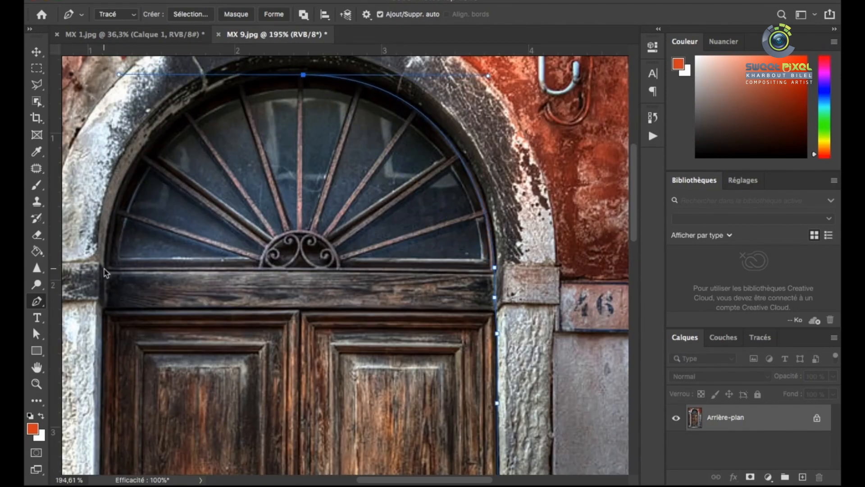
Complete the path around the arch and the door's left edge, and adjust the anchor point at the arch's top
click(303, 76)
key(super+z)
scroll(143, 275, down, 5)
scroll(264, 261, up, 5)
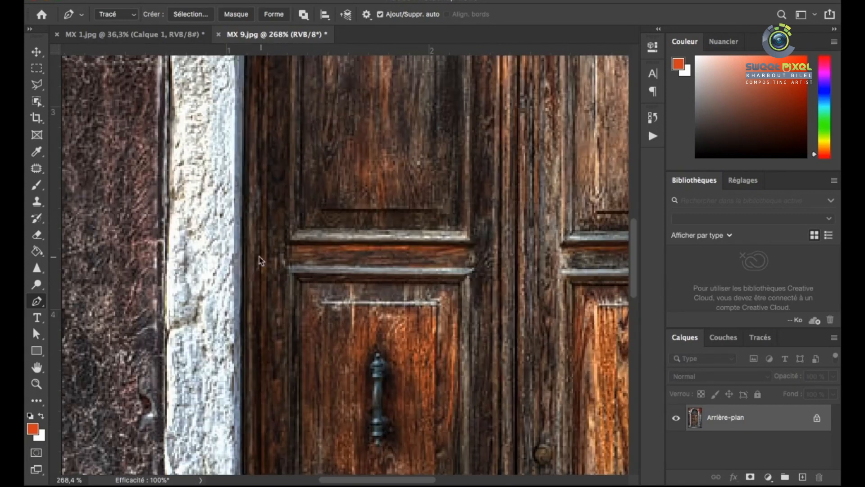
click(247, 273)
scroll(247, 274, down, 5)
scroll(247, 278, down, 5)
click(248, 265)
scroll(251, 392, down, 5)
scroll(337, 111, up, 10)
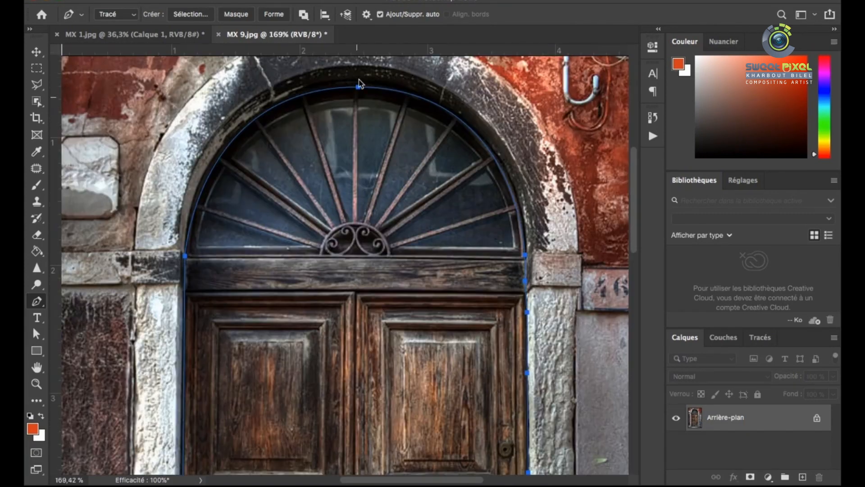
click(36, 334)
drag(363, 106, 357, 98)
Convert the door path to a new selection with a 1-pixel feather and copy the door into MX 1.jpg
scroll(291, 126, down, 8)
right_click(288, 134)
click(333, 191)
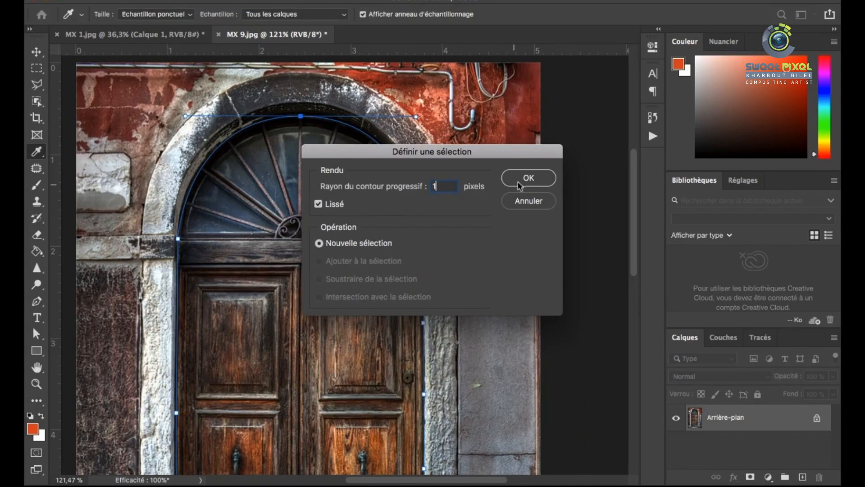
key(Return)
key(ctrl+0)
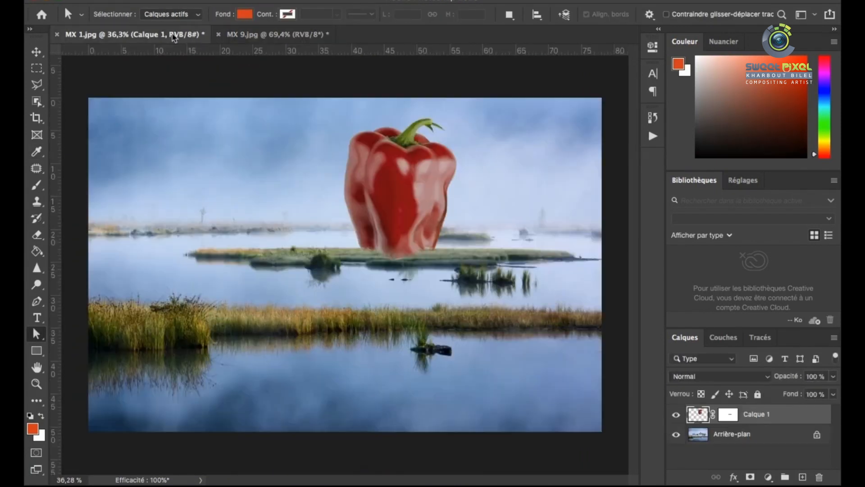
key(ctrl+v)
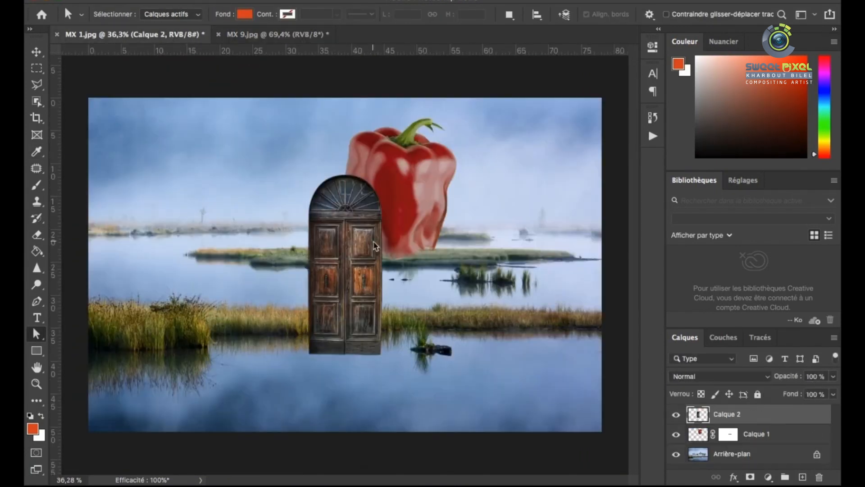
Scale the door layer down to 43.69% with Free Transform and place it over the base of the pepper
scroll(356, 245, up, 2)
key(ctrl+t)
drag(387, 368, 341, 255)
drag(324, 213, 398, 232)
scroll(399, 232, up, 5)
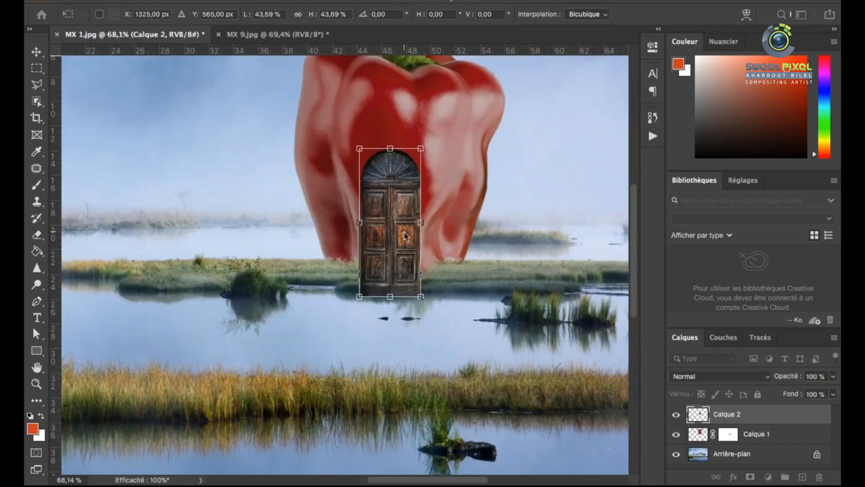
scroll(418, 234, up, 8)
scroll(393, 252, down, 4)
Shorten and narrow the door, scale it down further at the pepper's base, and apply the transformation
drag(388, 301, 392, 271)
drag(379, 72, 378, 122)
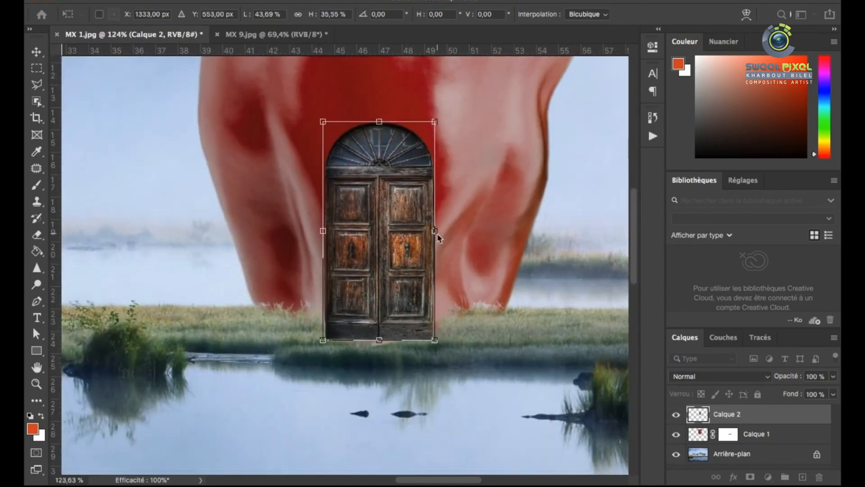
drag(435, 230, 427, 230)
drag(427, 122, 402, 231)
drag(359, 313, 395, 311)
scroll(381, 264, down, 3)
scroll(388, 252, up, 6)
key(Return)
Colorize the door with Hue/Saturation, setting hue +18, saturation 14 and lightness -17
scroll(392, 271, down, 8)
scroll(392, 270, up, 6)
key(ctrl+u)
drag(571, 150, 575, 113)
click(778, 268)
click(779, 267)
drag(631, 228, 611, 230)
mouse_move(647, 199)
mouse_down()
mouse_move(728, 203)
mouse_move(633, 203)
mouse_up()
click(779, 268)
mouse_move(574, 199)
mouse_down()
mouse_move(684, 199)
mouse_move(566, 204)
mouse_up()
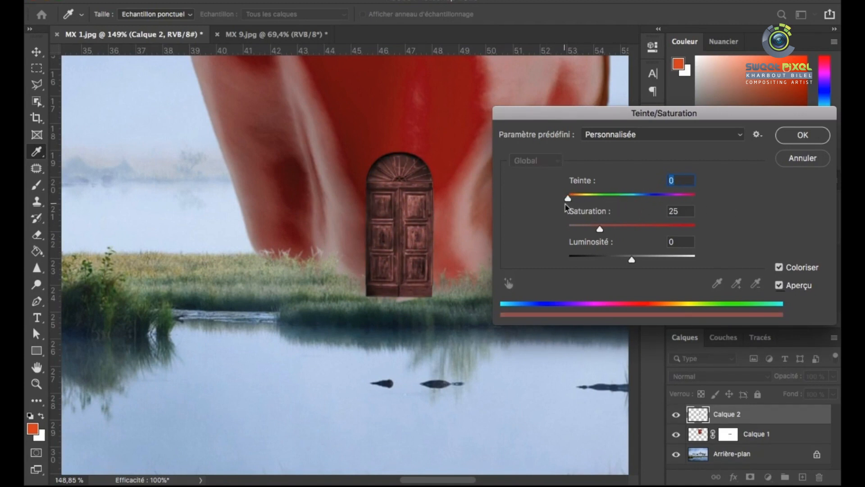
drag(631, 260, 622, 261)
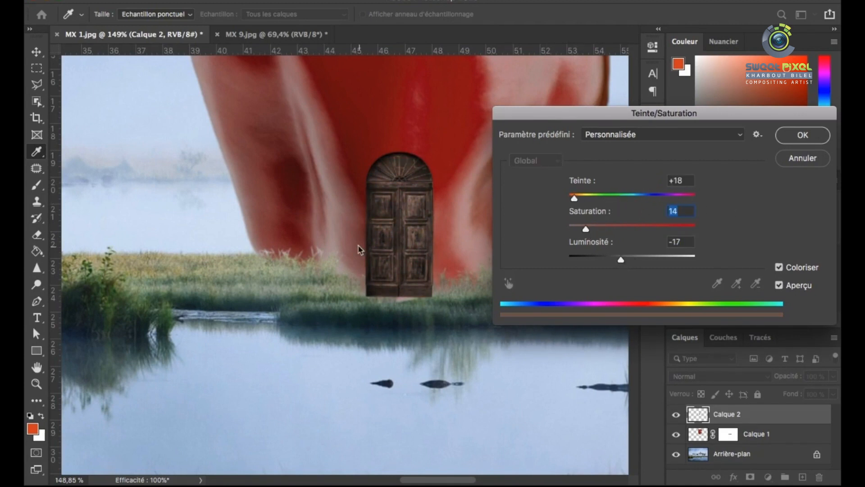
scroll(394, 248, down, 2)
scroll(430, 245, down, 5)
scroll(434, 241, up, 4)
key(Return)
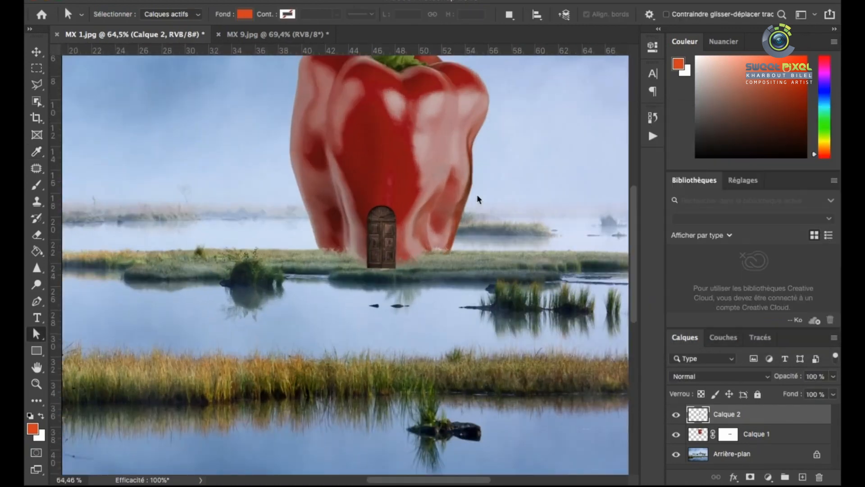
scroll(401, 252, up, 5)
scroll(393, 227, up, 1)
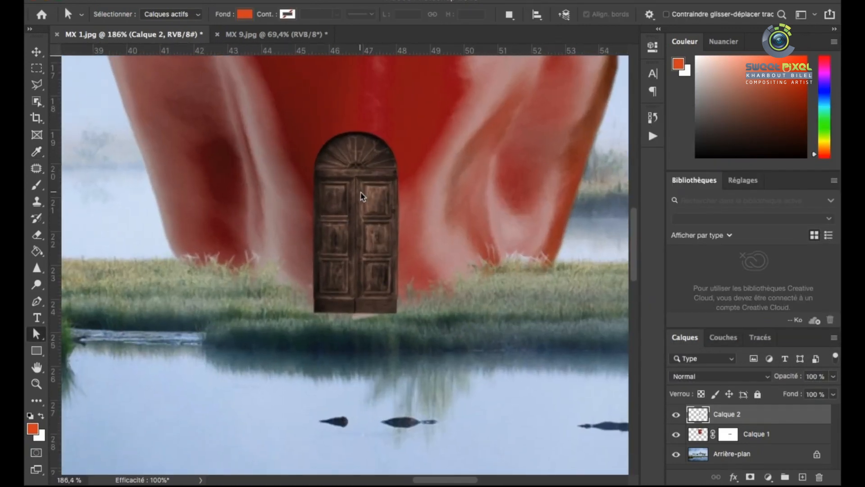
key(super+j)
click(726, 434)
key(super+t)
key(Return)
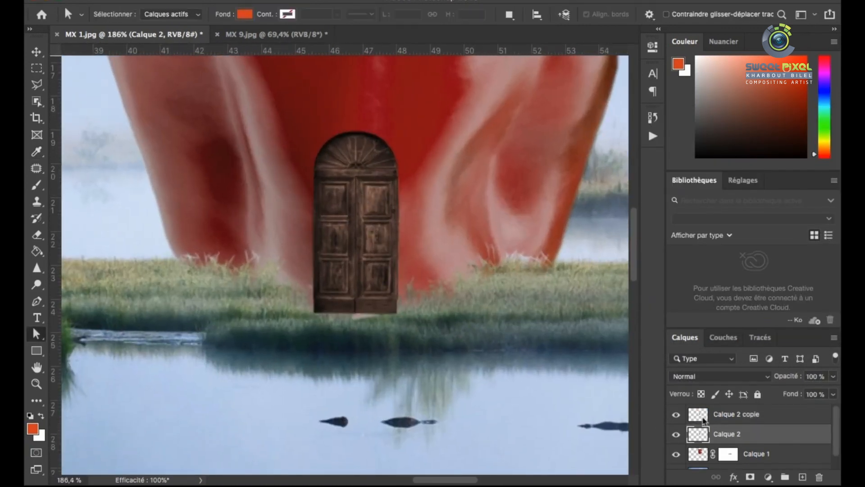
key(super+z)
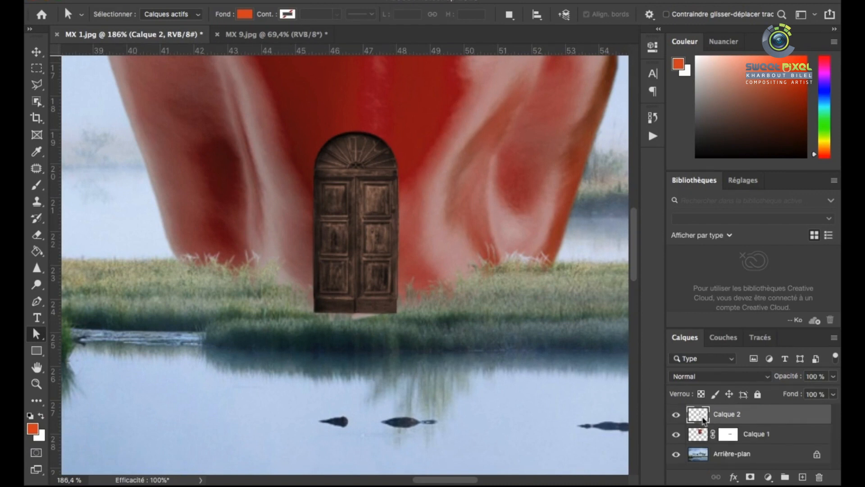
Load the door's outline as a selection and enlarge the selection slightly beyond the door on all sides
right_click(349, 181)
click(37, 86)
right_click(339, 187)
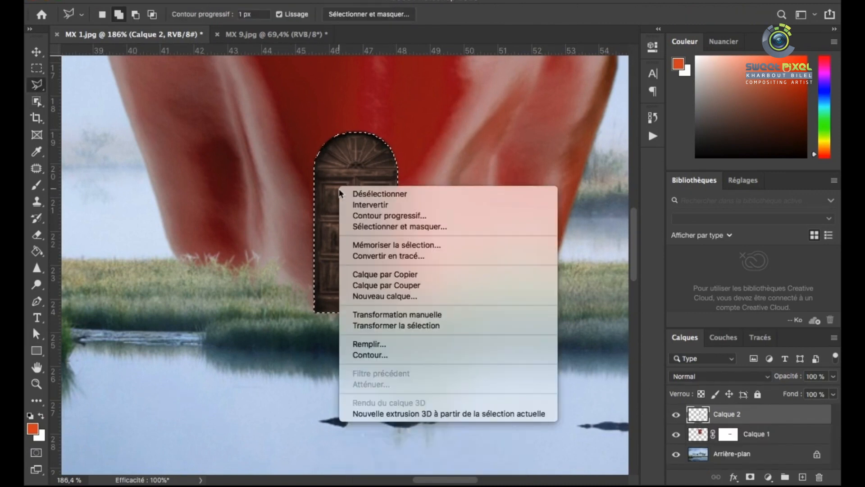
click(415, 325)
scroll(370, 176, up, 4)
drag(410, 119, 415, 112)
scroll(360, 148, up, 1)
scroll(361, 150, down, 1)
key(Return)
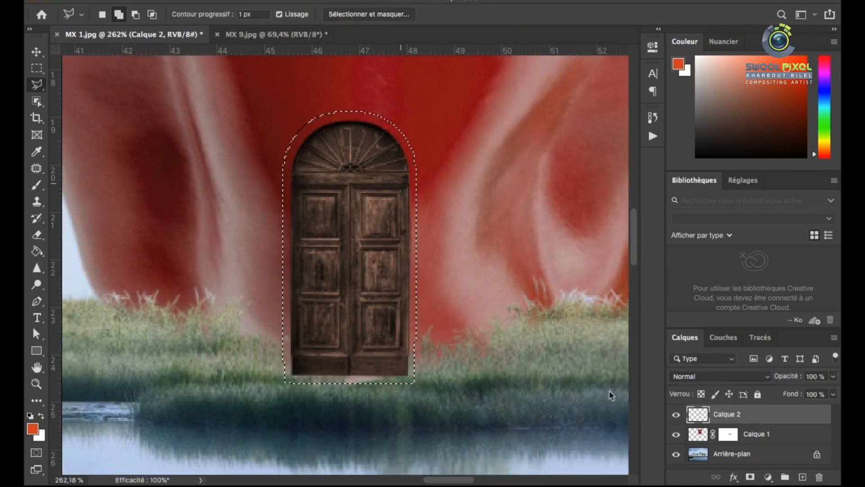
Fill the enlarged selection with black on a new layer and place that layer directly beneath the door layer
click(676, 415)
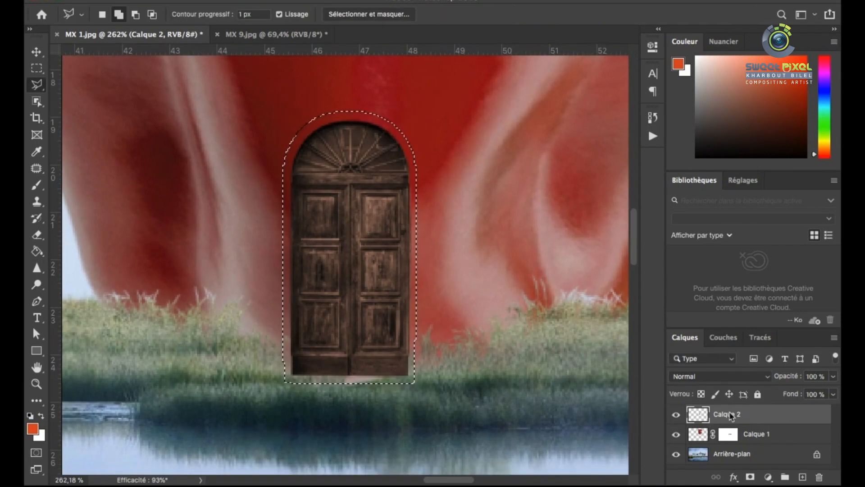
click(802, 478)
click(33, 430)
click(477, 411)
click(750, 250)
click(37, 251)
click(367, 254)
drag(697, 416, 702, 459)
drag(701, 456, 698, 426)
Hide the black frame with an inverted layer mask and set a soft 64 px brush to 15% opacity
click(749, 476)
click(37, 185)
right_click(356, 199)
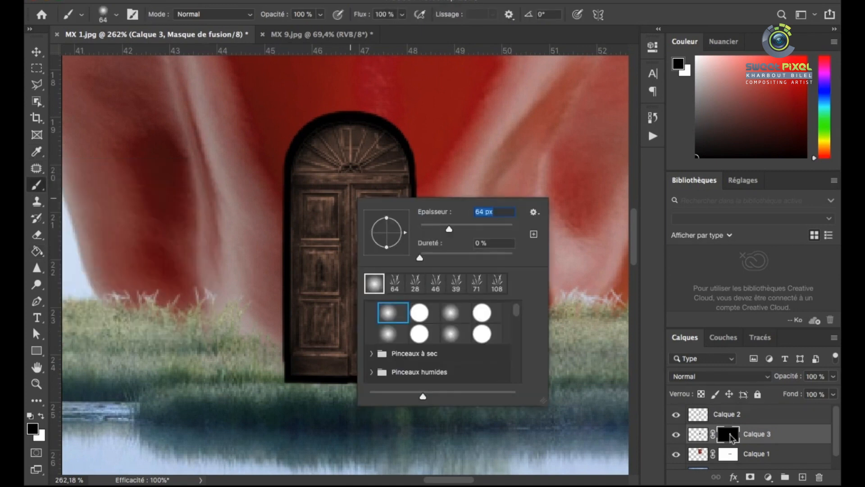
double_click(732, 436)
click(566, 244)
click(619, 43)
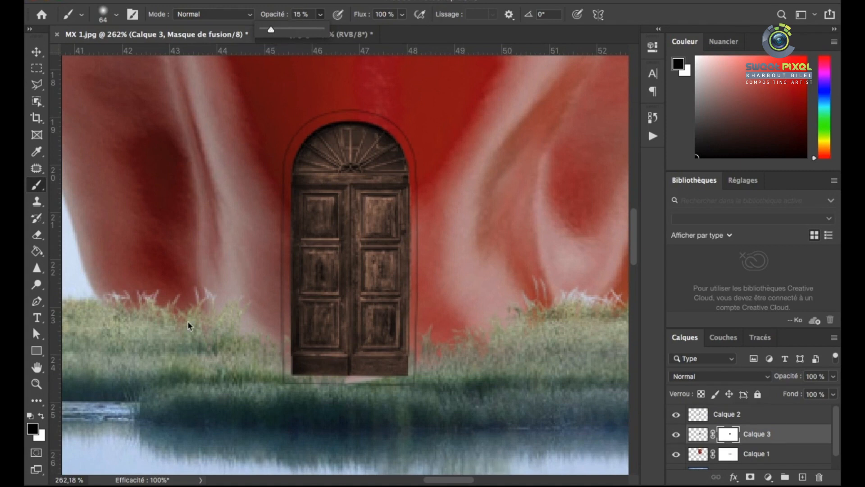
Paint white on the frame layer's mask around the door, reducing the soft brush to 41 px, to reveal a dark edge
drag(411, 178, 409, 375)
scroll(378, 265, down, 5)
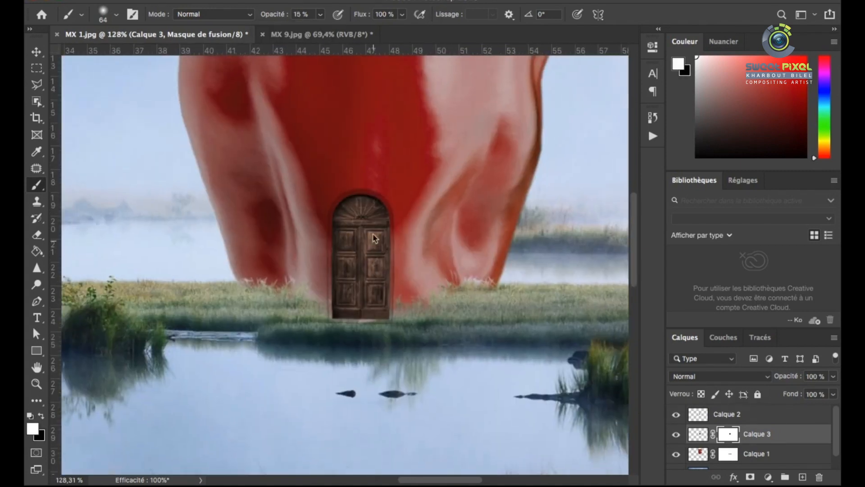
scroll(375, 225, up, 3)
right_click(374, 193)
drag(482, 238, 476, 238)
drag(398, 242, 398, 278)
scroll(384, 234, up, 1)
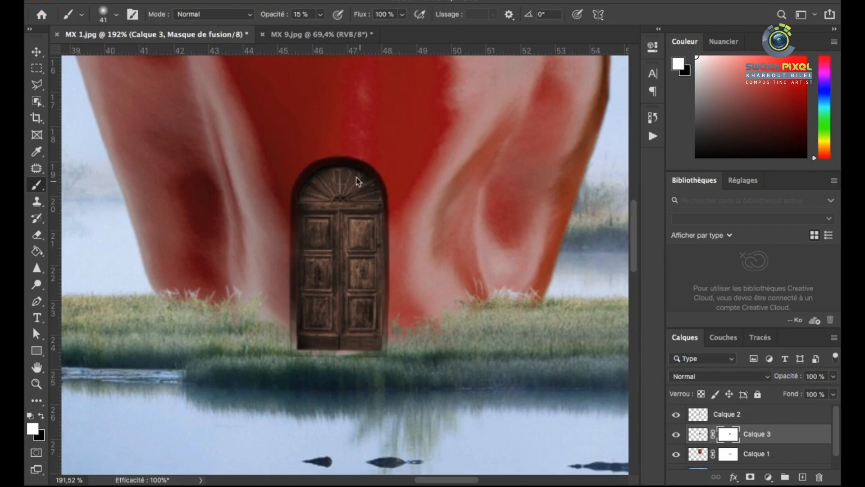
scroll(356, 180, down, 5)
scroll(316, 257, up, 6)
scroll(392, 201, down, 4)
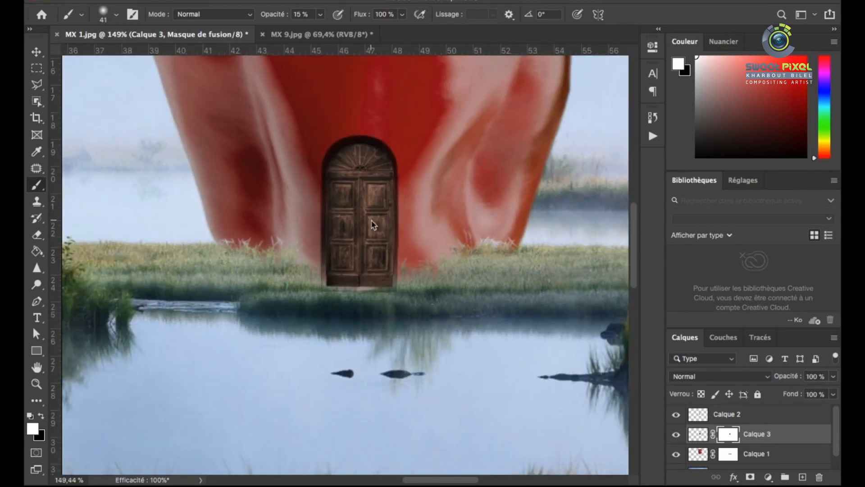
scroll(418, 313, up, 4)
scroll(299, 251, down, 4)
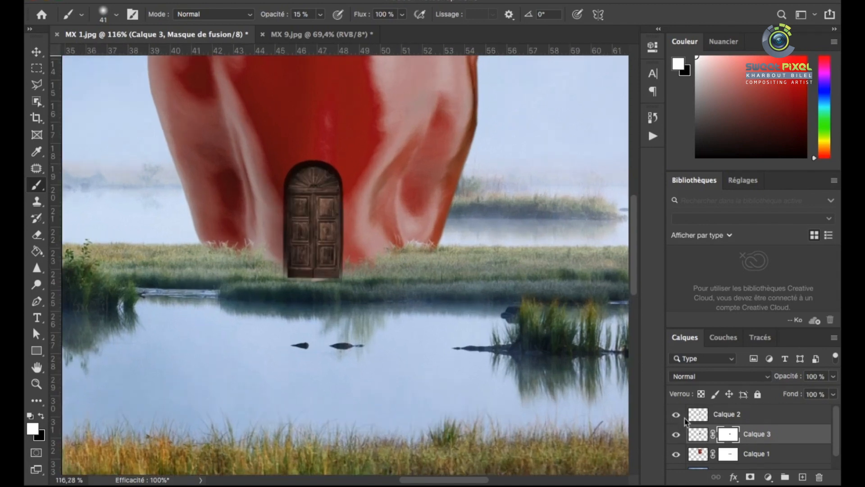
Rename the door layer Calque 2 as DOOR
click(728, 415)
key(v)
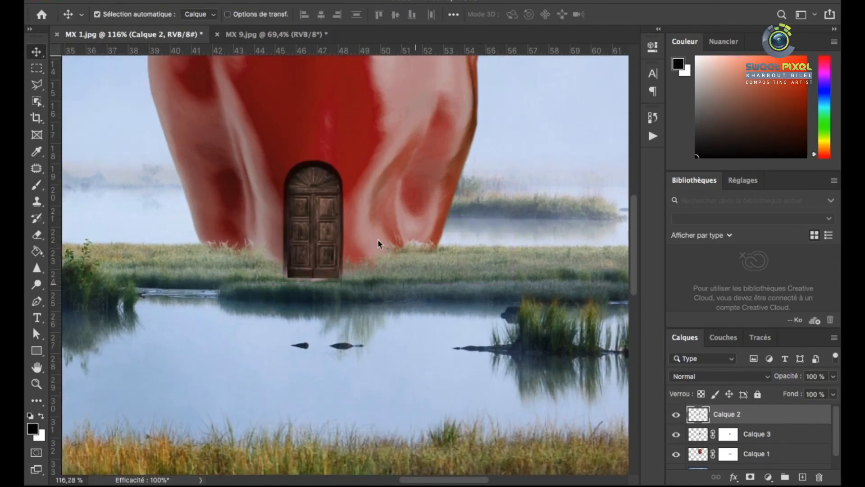
scroll(378, 239, up, 2)
scroll(338, 212, down, 1)
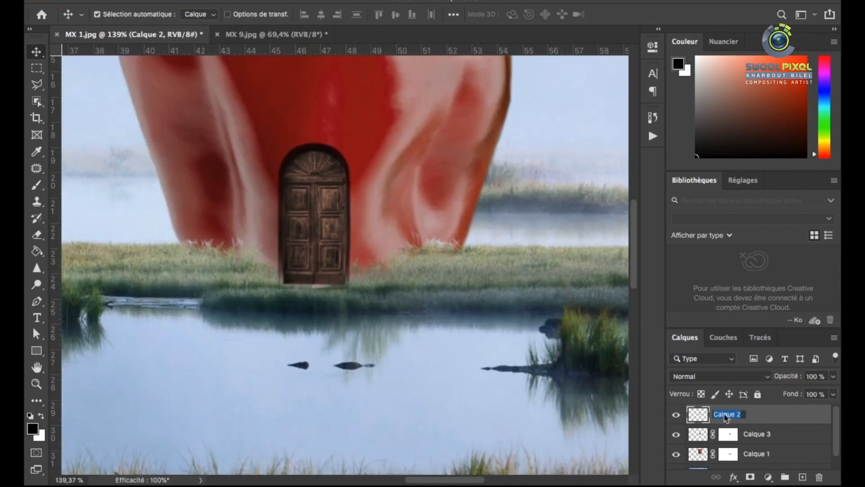
scroll(368, 279, down, 2)
scroll(363, 286, up, 4)
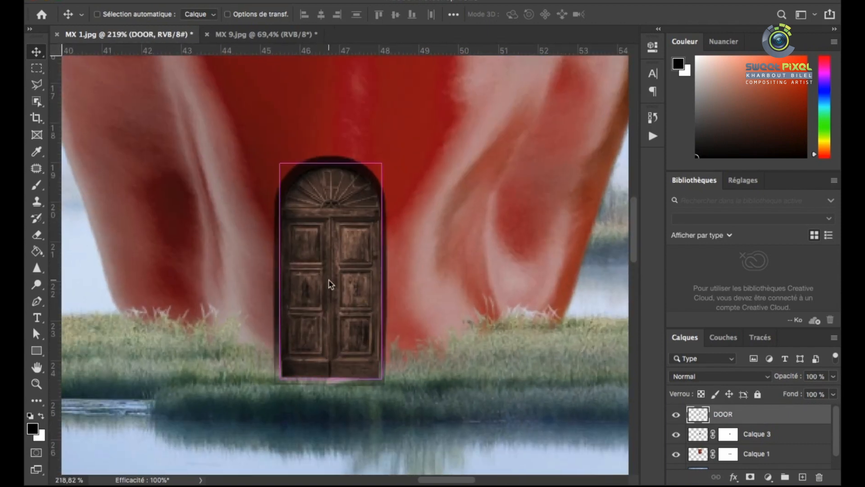
Duplicate the DOOR layer, set the copy to Multiply (Produit) blending, and hide it with an inverted layer mask
key(super+j)
click(719, 377)
click(710, 408)
click(749, 477)
double_click(728, 417)
click(566, 243)
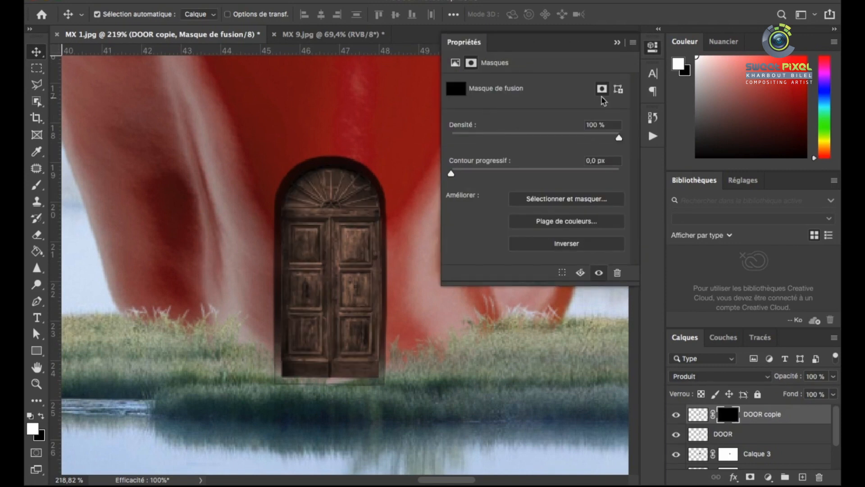
Paint white on the DOOR copy's mask with the soft 41 px brush at 15% opacity to darken the door
key(b)
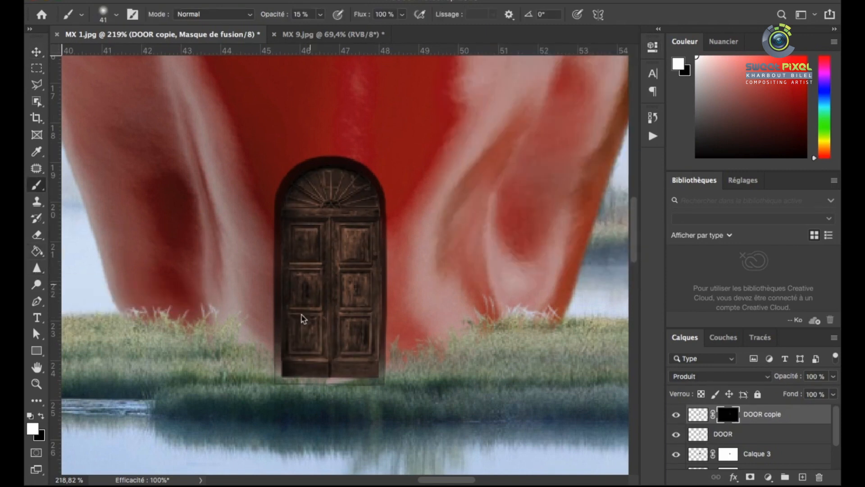
scroll(292, 324, down, 3)
scroll(342, 306, up, 3)
scroll(351, 280, down, 3)
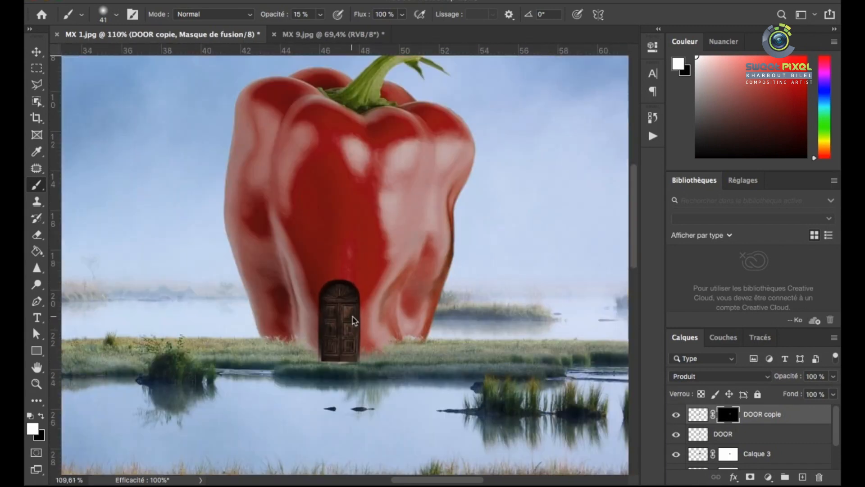
scroll(353, 289, up, 5)
key(v)
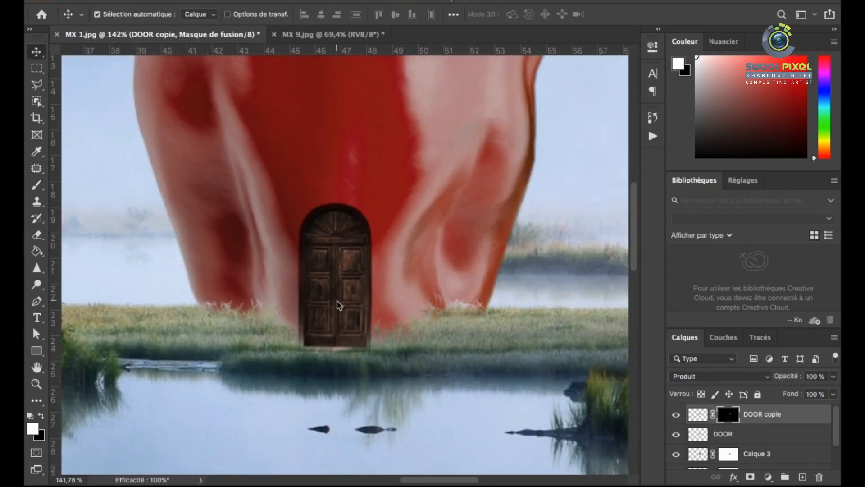
scroll(361, 289, down, 5)
scroll(383, 278, up, 5)
Add a layer mask to DOOR and paint black along the door's bottom edge with a grass-shaped brush
click(703, 433)
click(750, 476)
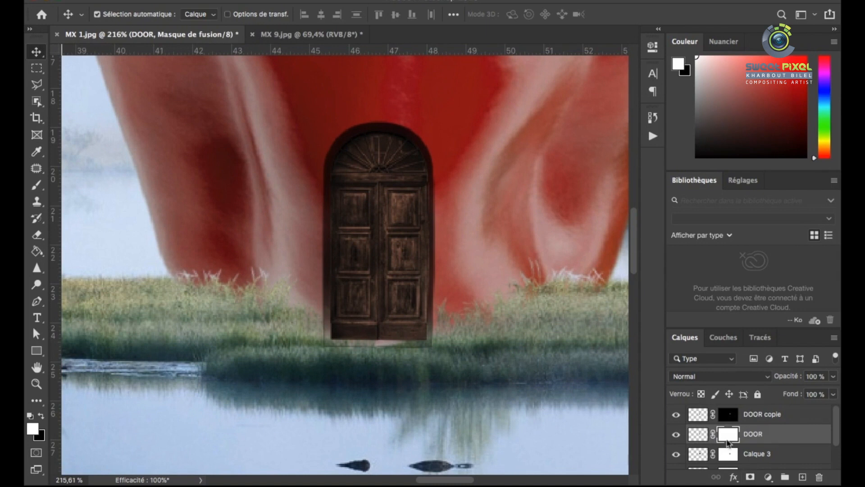
key(b)
right_click(392, 290)
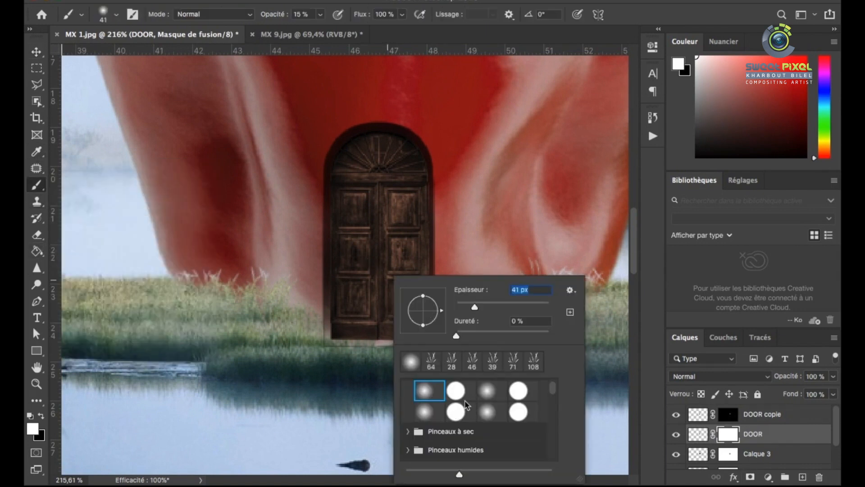
right_click(353, 284)
drag(450, 307, 441, 309)
click(325, 345)
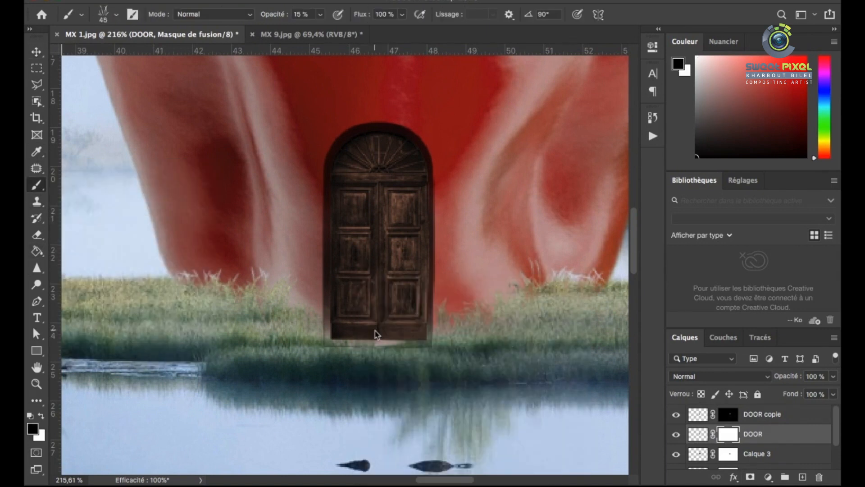
click(729, 419)
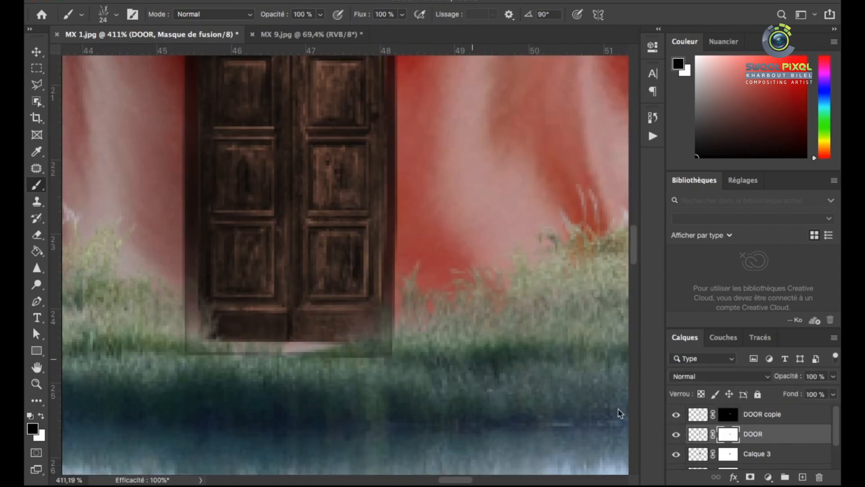
Paint black with the 24 px grass brush on the masks of Calque 3 and Calque 1 around the door's base
key(alt+bracketleft)
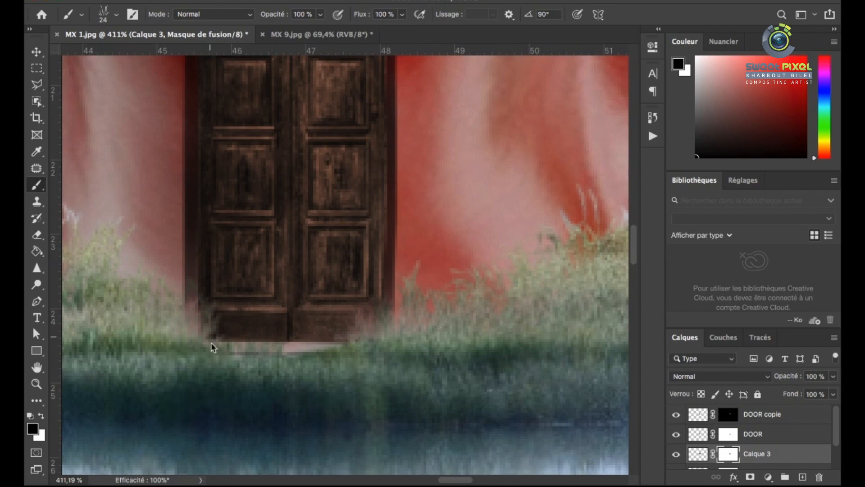
key(alt+bracketleft)
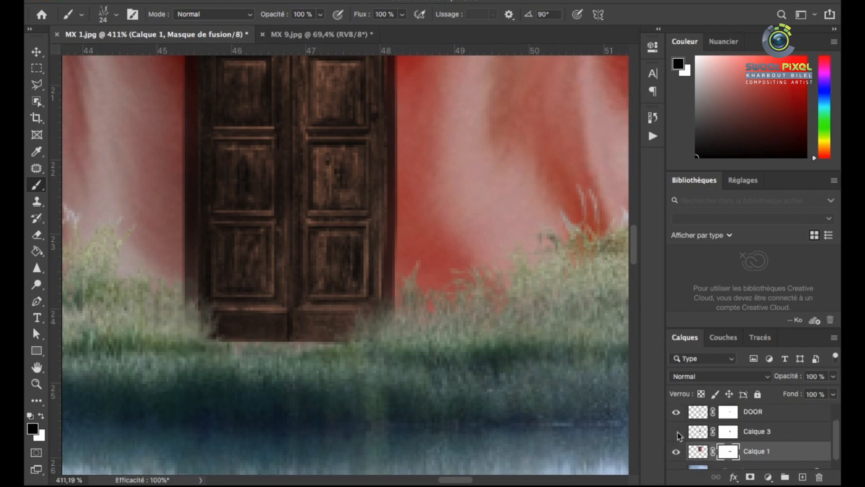
scroll(393, 336, down, 8)
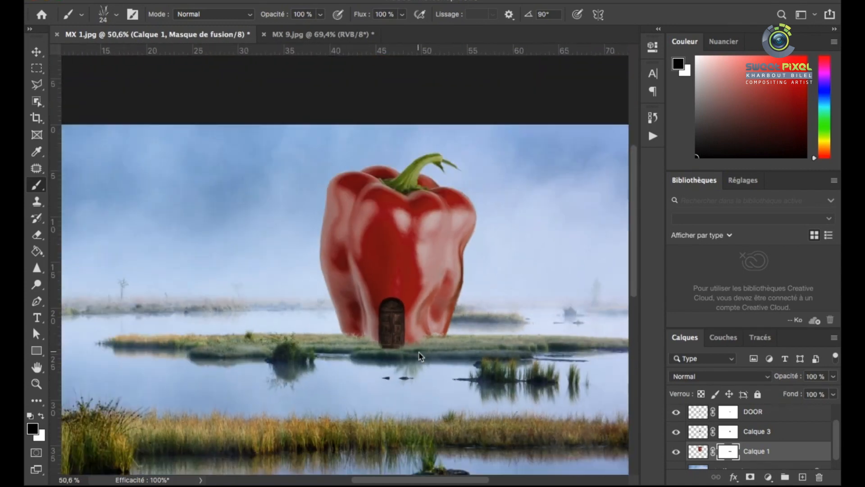
scroll(398, 272, down, 3)
Close MX 9.jpg and open MX 3.jpg from the Matte peinting folder
key(v)
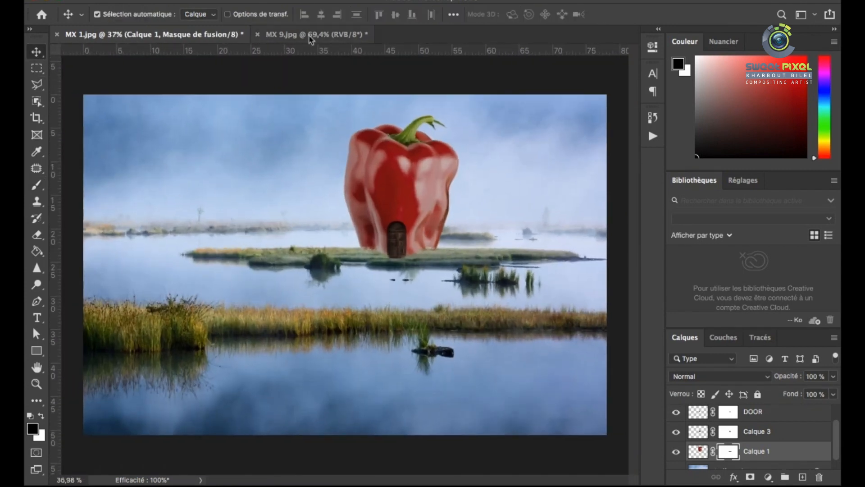
click(258, 34)
click(380, 168)
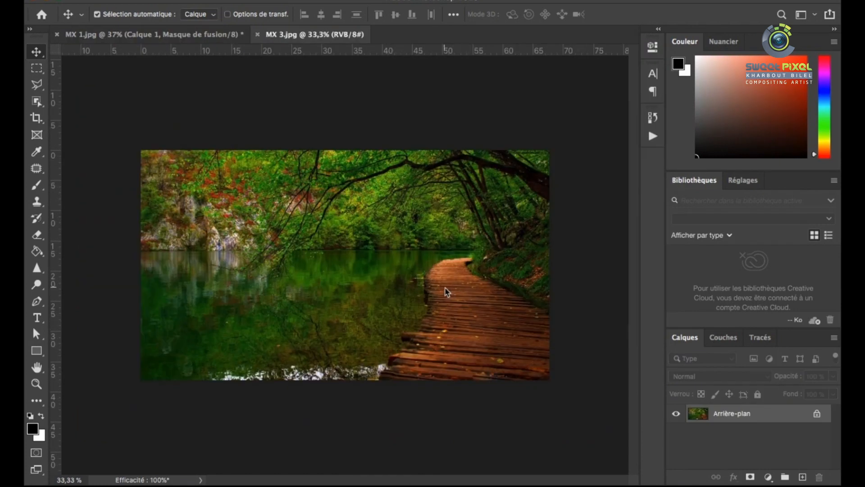
Start a Pen path at the boardwalk's far end and trace its far edge and upper left curve
key(p)
scroll(446, 292, up, 8)
click(519, 218)
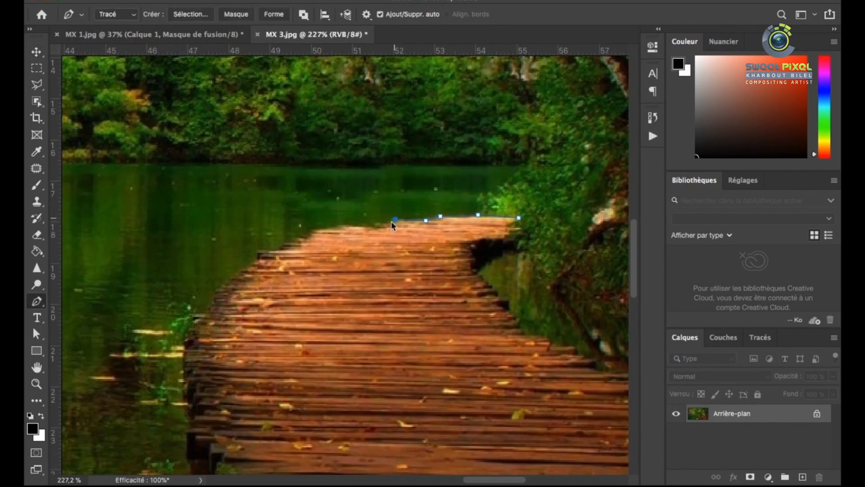
click(231, 283)
click(216, 292)
scroll(203, 317, up, 3)
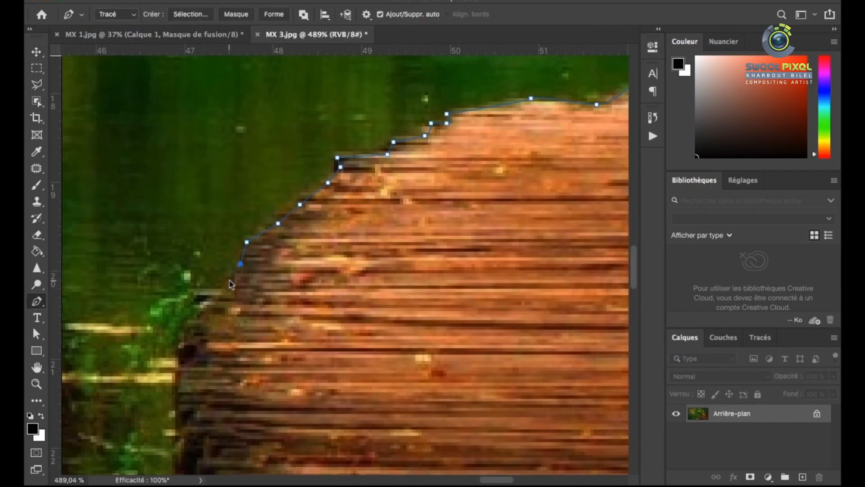
Continue the Pen path down the boardwalk's left edge, following the uneven plank ends along the middle section
click(190, 327)
scroll(212, 342, down, 3)
scroll(200, 390, up, 1)
click(204, 335)
click(202, 370)
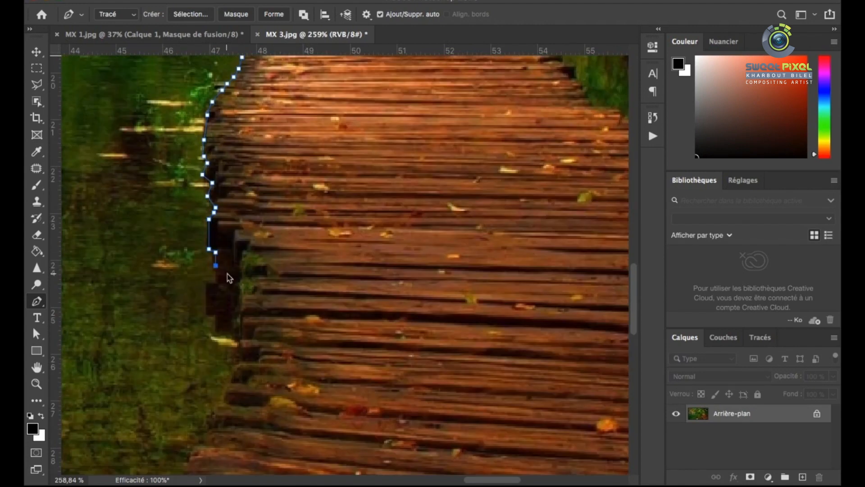
click(229, 310)
click(229, 327)
click(237, 334)
scroll(237, 334, down, 4)
click(239, 254)
click(232, 274)
click(234, 286)
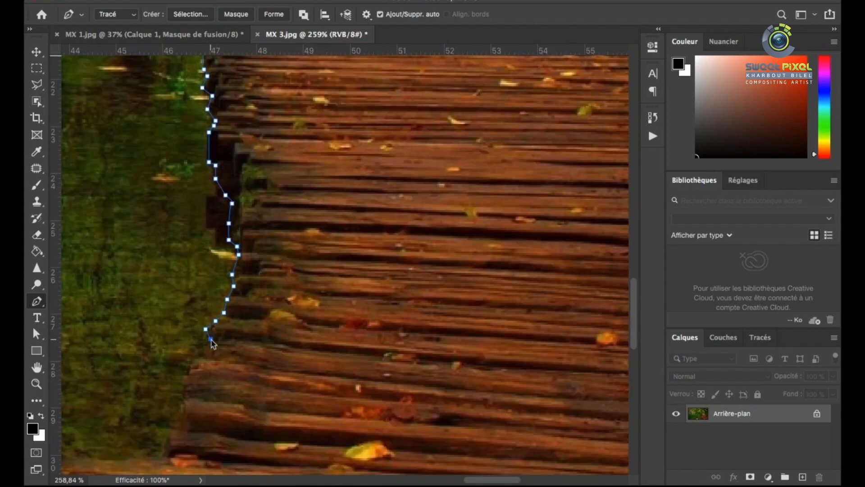
Trace the protruding planks on the boardwalk's near left side down to the photo's lower edge
scroll(180, 428, down, 5)
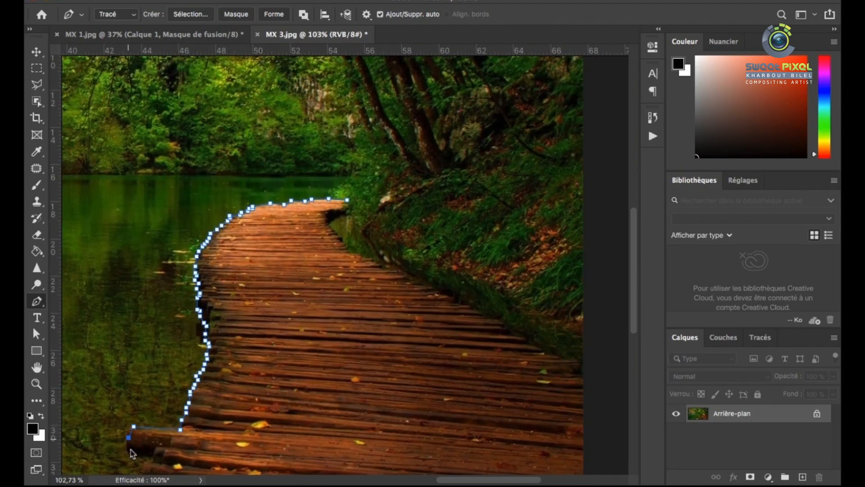
scroll(145, 465, up, 3)
click(255, 320)
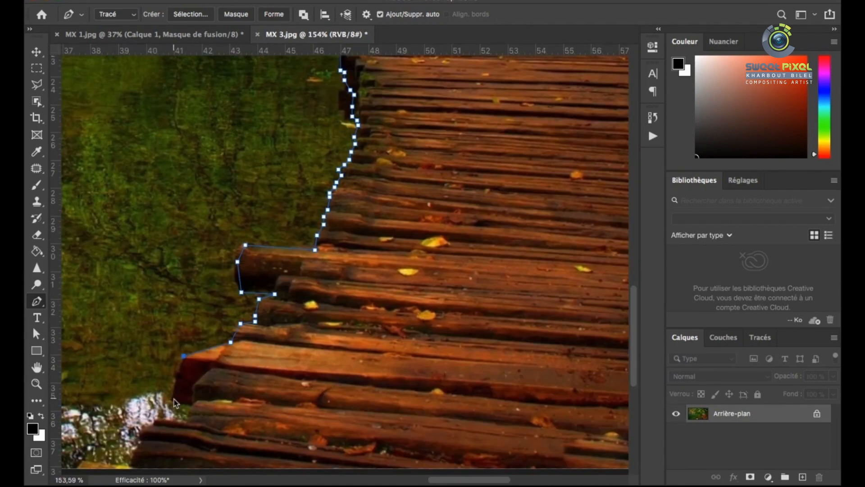
scroll(144, 439, down, 4)
click(130, 374)
scroll(143, 382, down, 6)
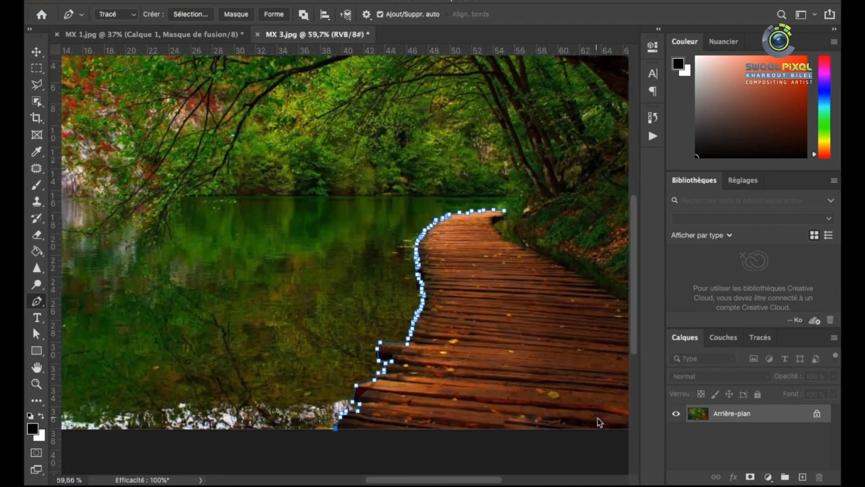
Run the path along the photo's lower and right borders, then trace back up the boardwalk's right edge
click(582, 396)
scroll(540, 318, up, 6)
scroll(410, 323, down, 3)
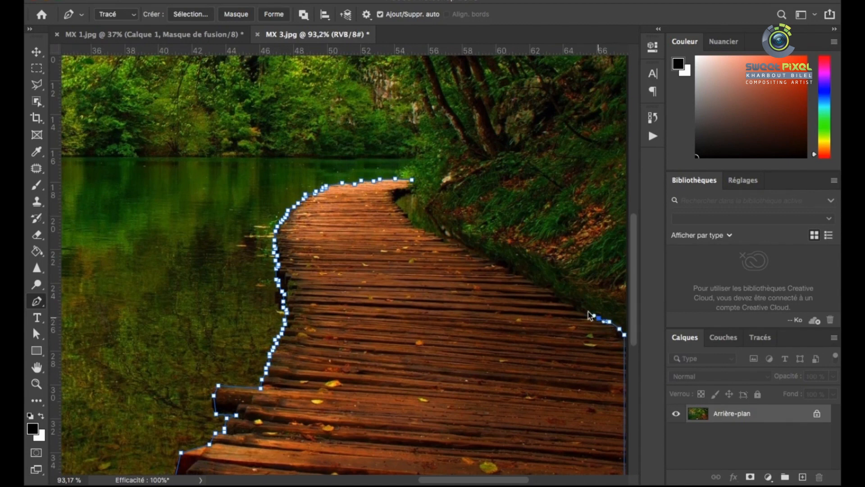
scroll(474, 254, up, 7)
click(396, 225)
click(371, 221)
click(366, 214)
click(338, 210)
Trace around the dark notch near the boardwalk's far right end and close the path at its starting point
scroll(322, 162, up, 4)
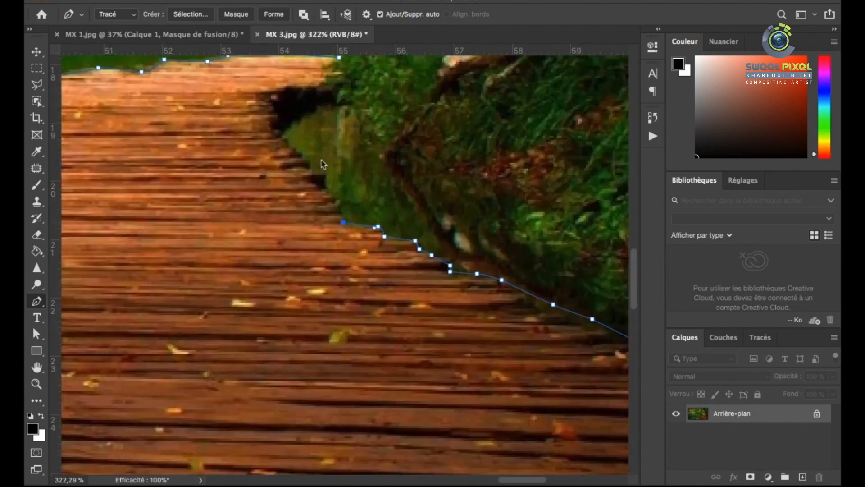
click(357, 258)
click(352, 247)
click(345, 240)
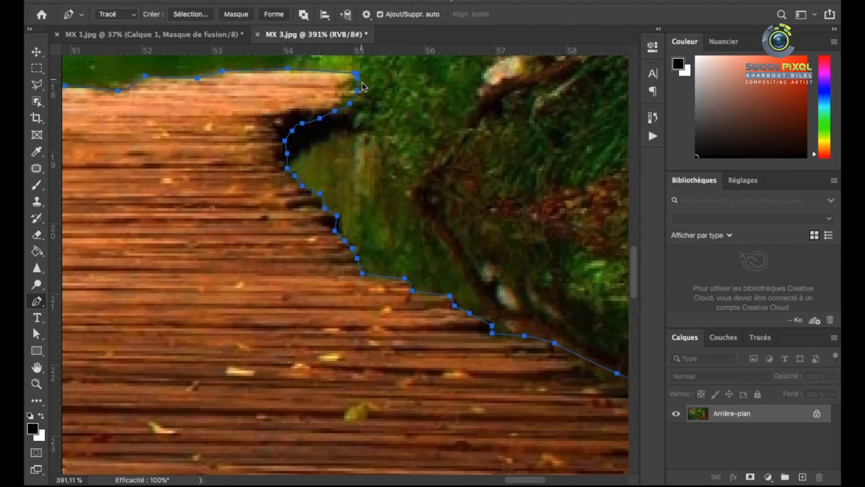
scroll(364, 86, down, 10)
scroll(455, 307, up, 4)
Convert the closed boardwalk path into a selection
right_click(471, 283)
click(518, 339)
key(Return)
scroll(450, 270, down, 3)
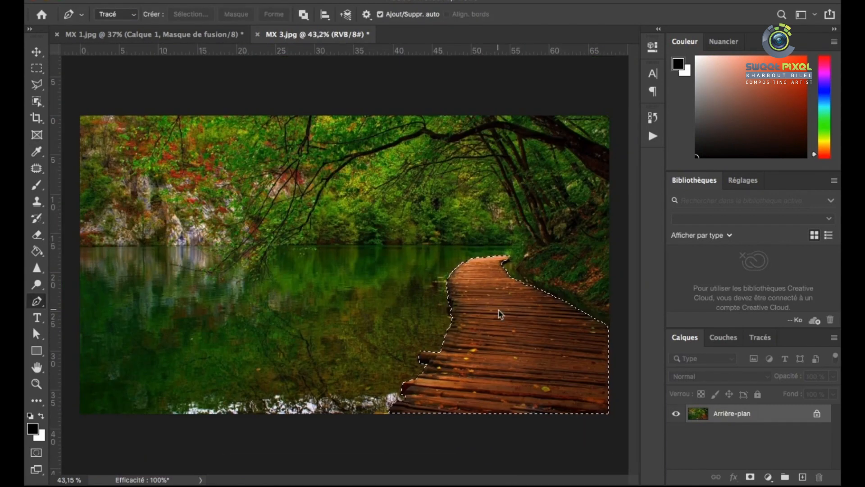
Copy the selected boardwalk into MX 1.jpg and position its far end just below the pepper's door
key(super+c)
click(153, 34)
key(super+v)
click(36, 52)
drag(354, 267, 402, 327)
scroll(403, 317, up, 3)
scroll(406, 255, up, 5)
drag(387, 227, 367, 224)
scroll(412, 297, down, 6)
scroll(416, 331, up, 1)
Warp the boardwalk, pulling its lower left corner down and its lower right corner outward to widen the near end
key(super+t)
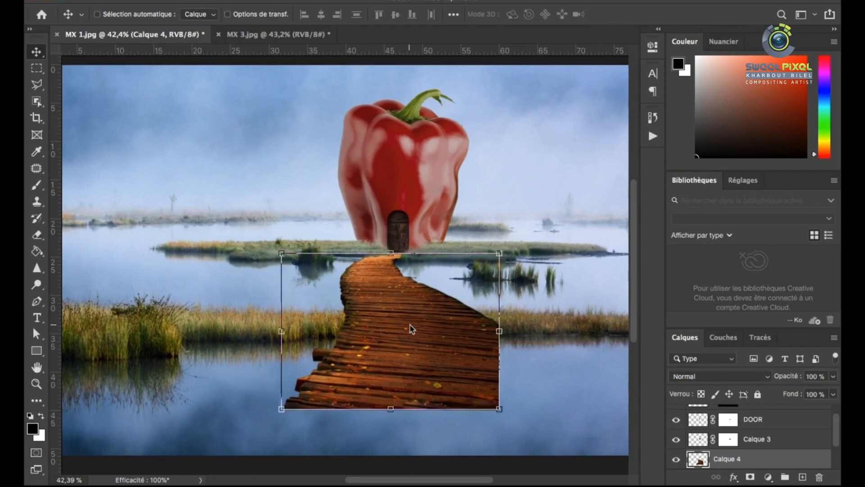
right_click(410, 326)
click(442, 330)
drag(500, 409, 506, 403)
drag(281, 409, 282, 424)
drag(506, 404, 521, 407)
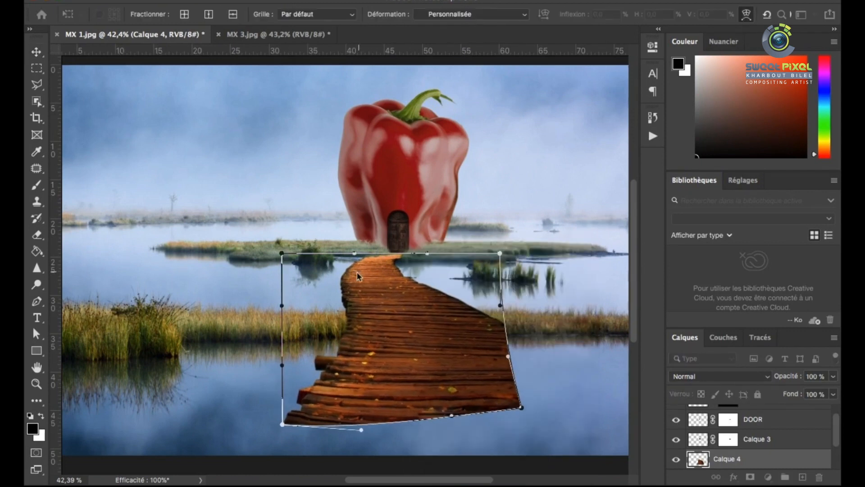
Adjust the warp's lower corners to level the boardwalk's near edge, and apply the warp
scroll(357, 276, up, 3)
scroll(405, 307, down, 4)
scroll(367, 296, up, 2)
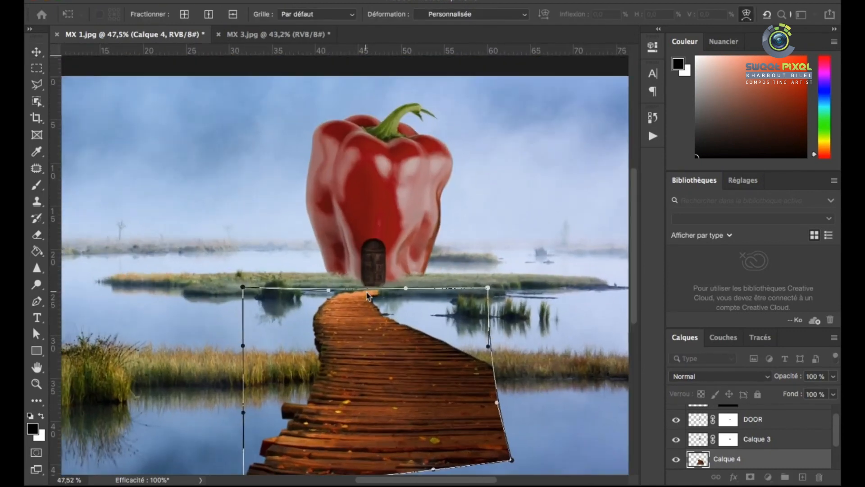
scroll(367, 295, up, 5)
scroll(360, 293, down, 6)
scroll(512, 405, up, 1)
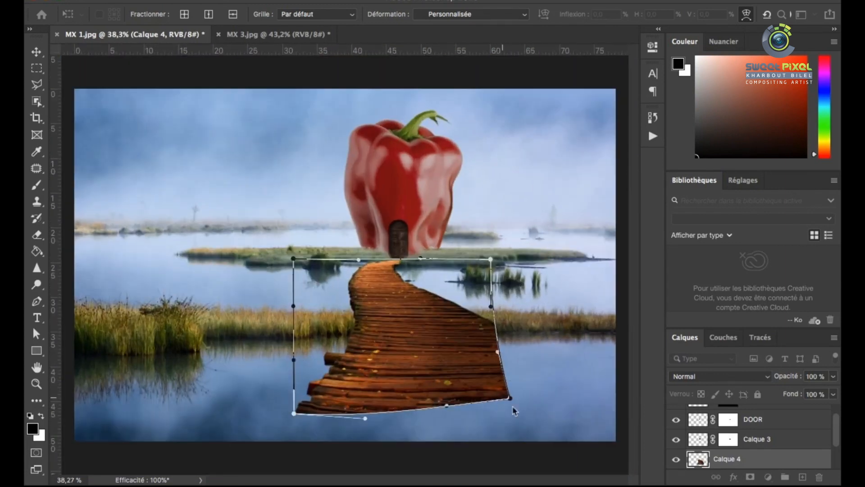
drag(295, 414, 292, 406)
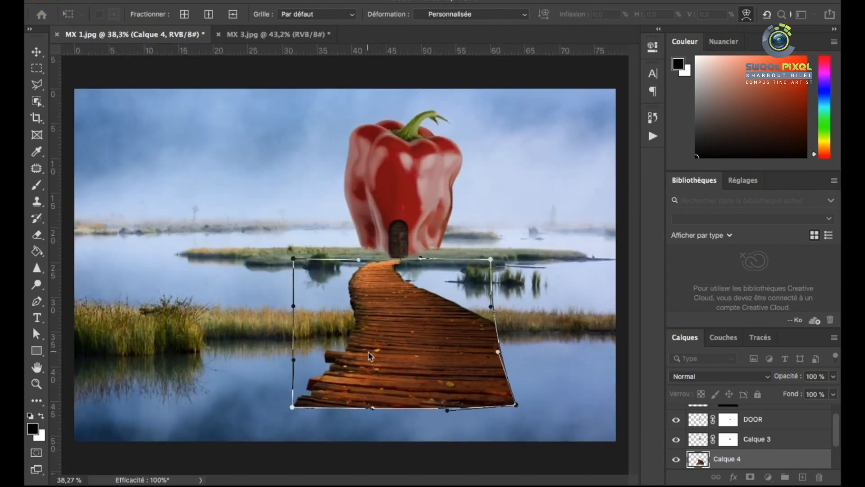
key(Return)
Place a horizontally flipped copy of the boardwalk beside and over the original, and set its opacity to 71%
scroll(479, 391, up, 2)
alt+drag(393, 355, 464, 352)
key(super+t)
right_click(430, 335)
click(489, 460)
key(Return)
click(833, 376)
drag(833, 391, 814, 392)
scroll(588, 399, up, 2)
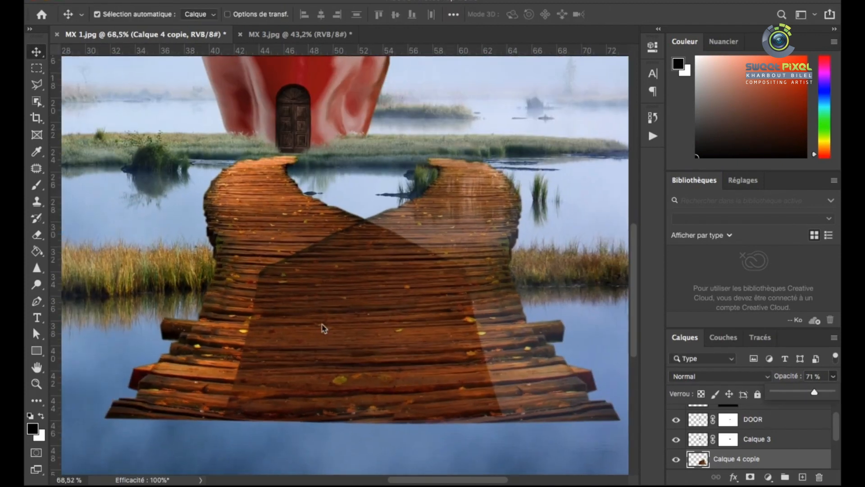
scroll(695, 448, down, 1)
Load the original boardwalk's outline as a selection and extend it with the Polygonal Lasso around the copy's near right planks
ctrl+click(698, 441)
scroll(94, 196, up, 1)
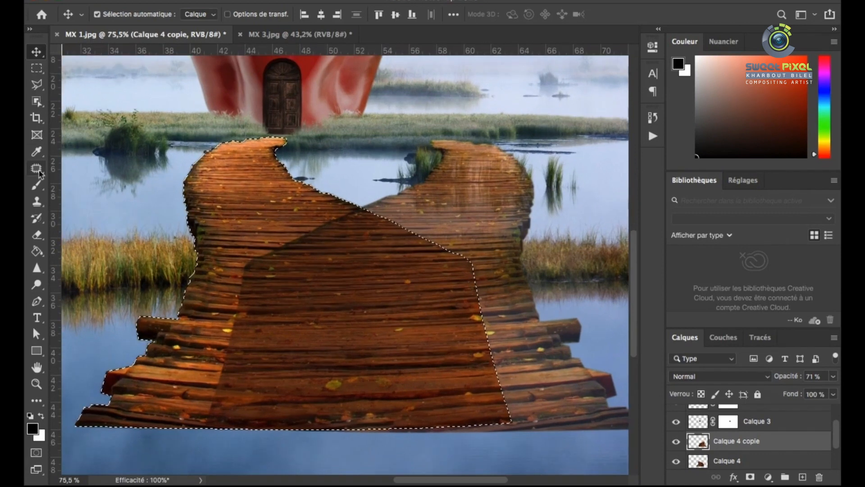
key(l)
scroll(494, 266, up, 5)
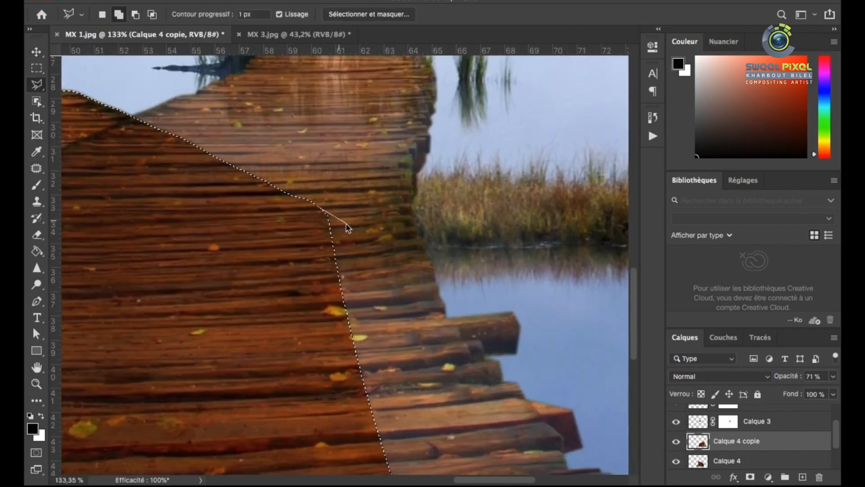
scroll(520, 270, down, 5)
click(526, 286)
click(589, 340)
click(597, 425)
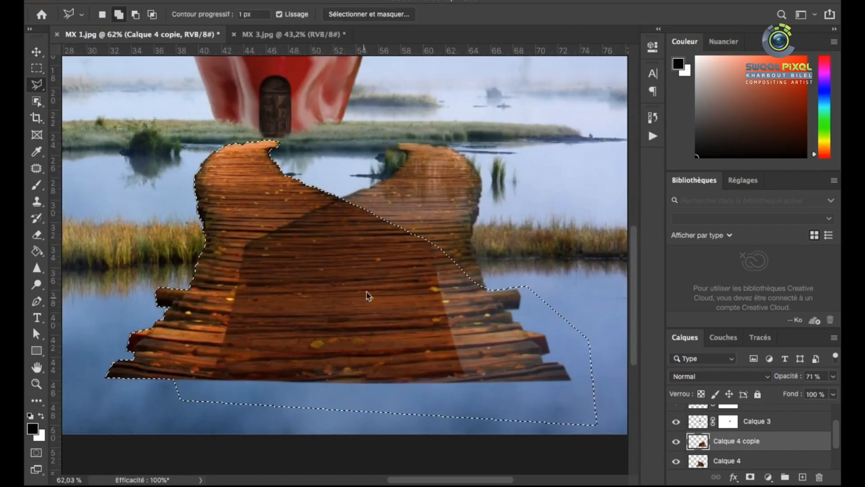
Mask Calque 4 copie with the selection and set its opacity to 100%
key(v)
click(750, 477)
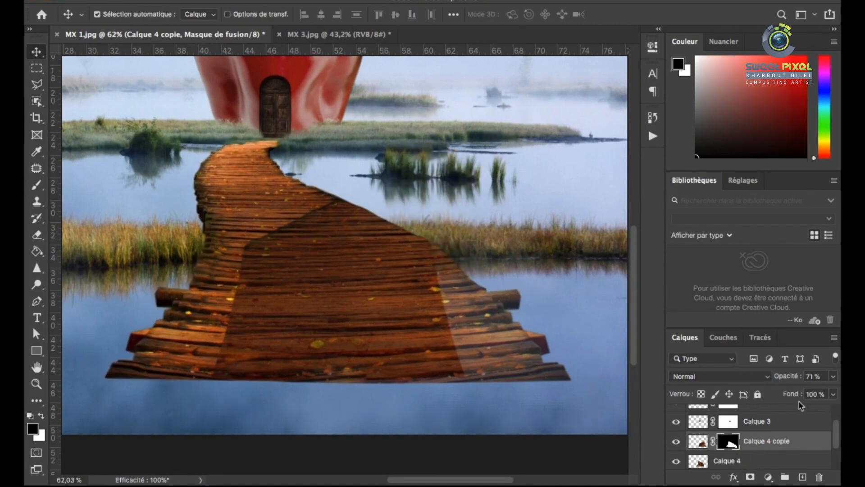
click(833, 376)
drag(814, 393, 834, 393)
Paint black on the copy's mask with the soft 199 px brush at 11% opacity to blend the seams, and merge it into Calque 4
click(37, 185)
right_click(287, 210)
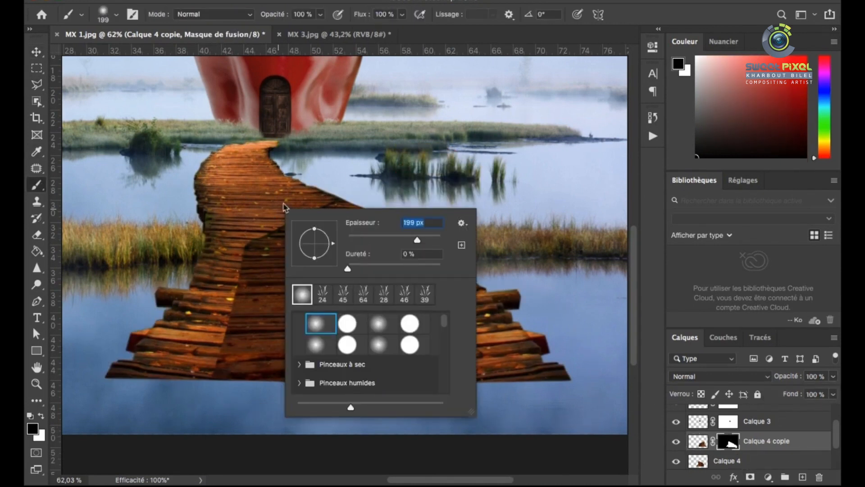
click(320, 14)
drag(266, 255, 292, 221)
drag(338, 323, 284, 356)
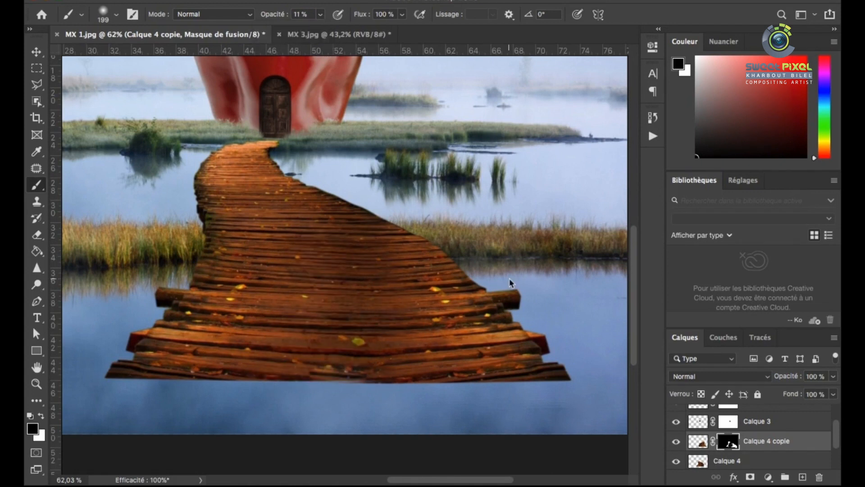
key(ctrl+e)
key(ctrl+0)
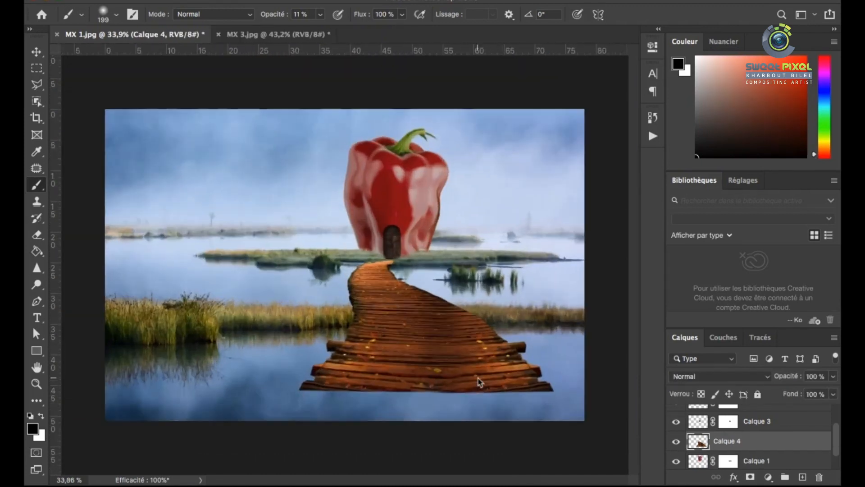
Stretch the merged boardwalk down past the image's lower edge and raise its far end slightly toward the door
scroll(379, 325, down, 1)
key(ctrl+0)
key(ctrl+t)
drag(440, 412, 440, 454)
key(Return)
scroll(399, 263, up, 5)
scroll(389, 273, down, 1)
key(ctrl+t)
scroll(509, 257, up, 3)
drag(501, 258, 501, 254)
key(Return)
scroll(293, 314, down, 6)
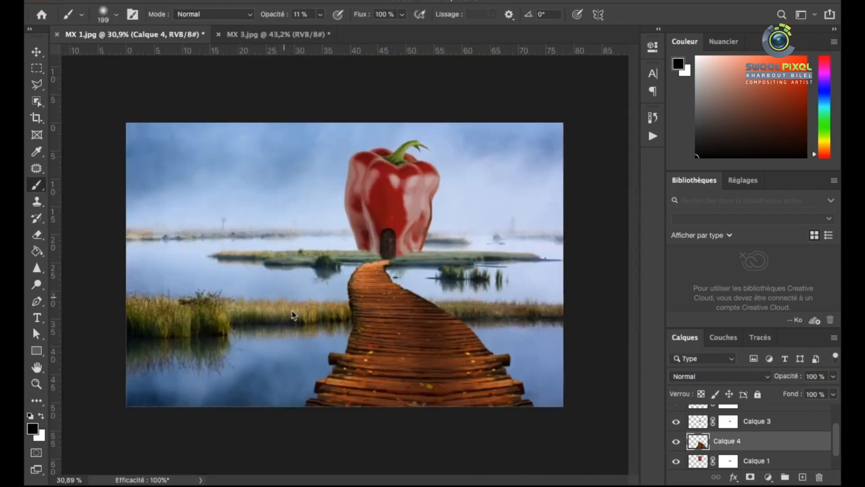
Adjust the boardwalk's Hue/Saturation to hue +10, saturation -61 and lightness -7
scroll(386, 357, up, 1)
key(v)
key(ctrl+u)
drag(623, 261, 628, 264)
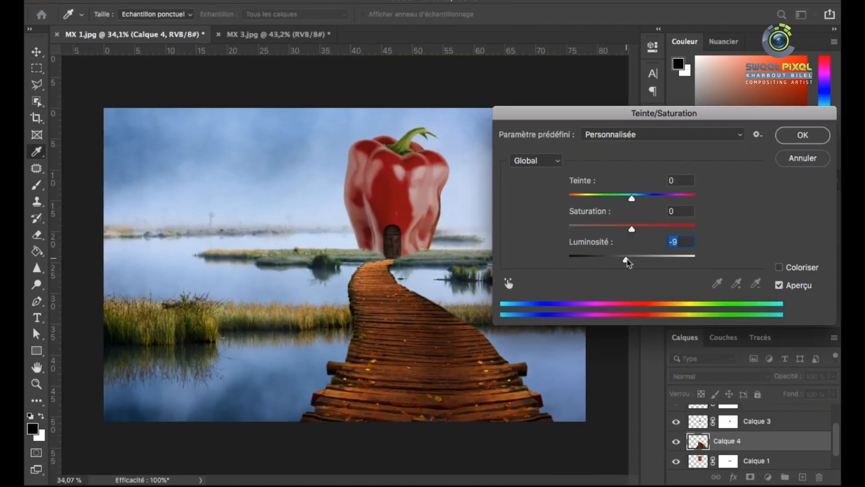
drag(639, 204, 567, 200)
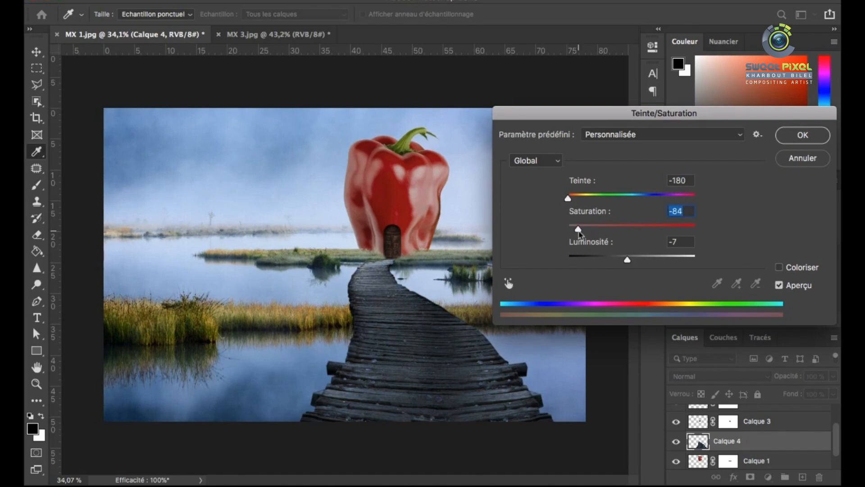
drag(583, 229, 593, 229)
click(653, 196)
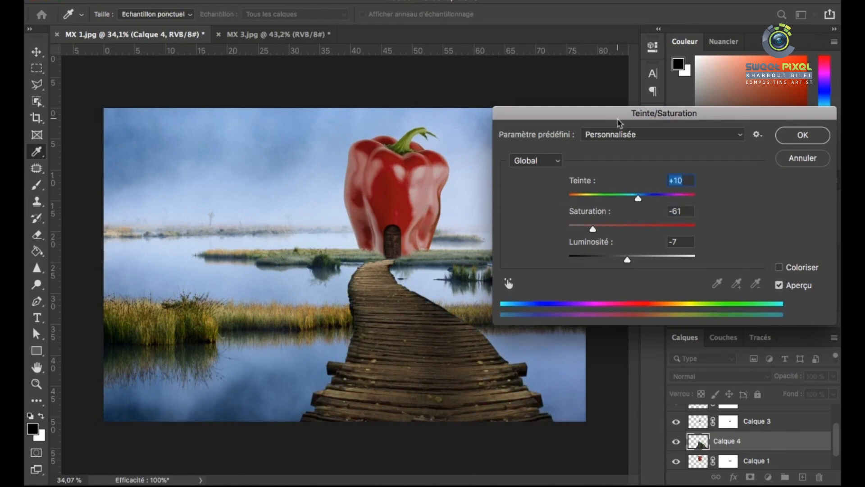
drag(617, 119, 426, 145)
click(611, 163)
Lighten the boardwalk's near planks with the 119 px Dodge tool on midtones at 13% exposure
key(o)
right_click(452, 355)
drag(564, 307, 569, 307)
click(416, 381)
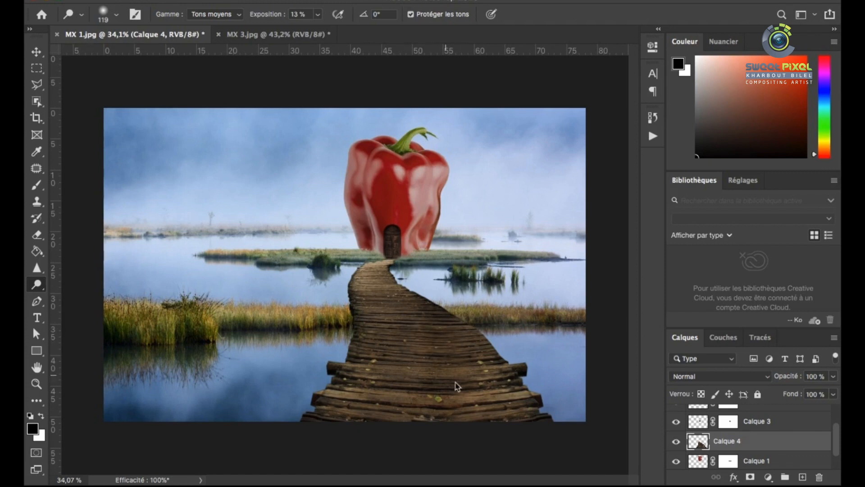
scroll(434, 361, up, 5)
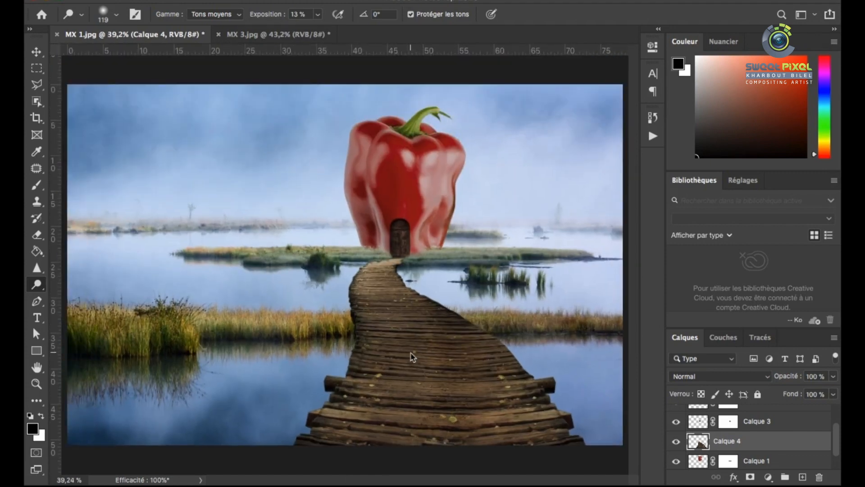
Fill the boardwalk's selected outline with black on a new layer, deselect, and place that layer below Calque 4
key(l)
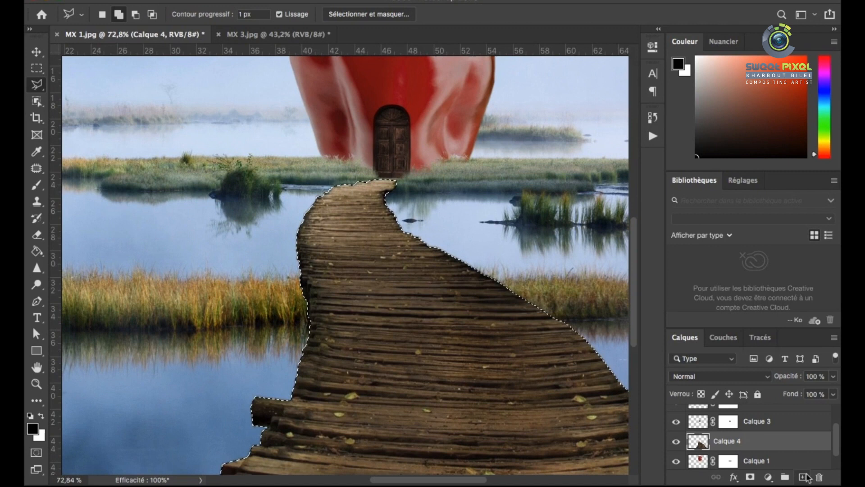
click(804, 475)
key(g)
click(419, 323)
key(m)
click(364, 280)
key(v)
drag(701, 443, 708, 447)
Shift the black Calque 5 silhouette slightly down and left to form a shadow beneath the boardwalk
key(ctrl+t)
drag(457, 284, 455, 297)
scroll(439, 301, down, 3)
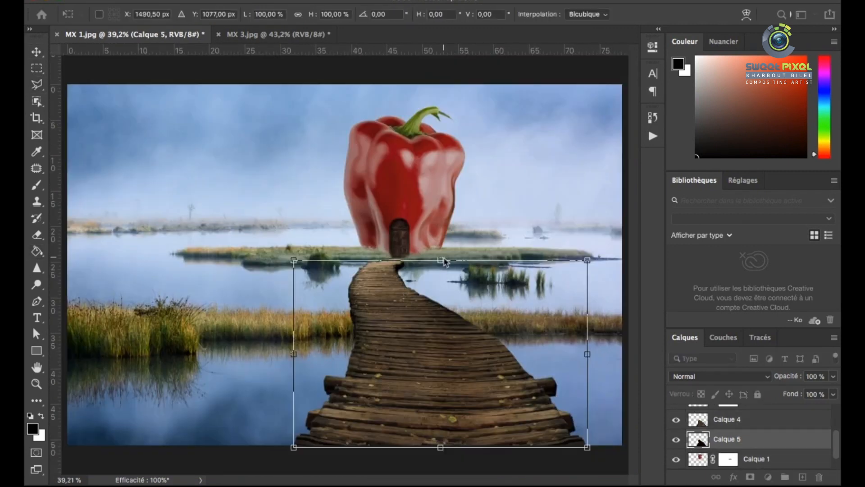
scroll(327, 265, up, 8)
scroll(322, 270, down, 8)
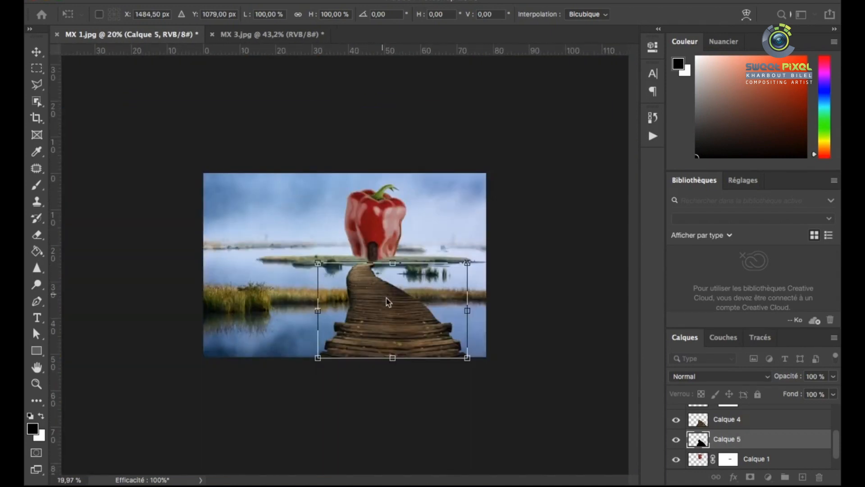
scroll(428, 255, up, 8)
scroll(402, 264, down, 3)
scroll(407, 254, up, 3)
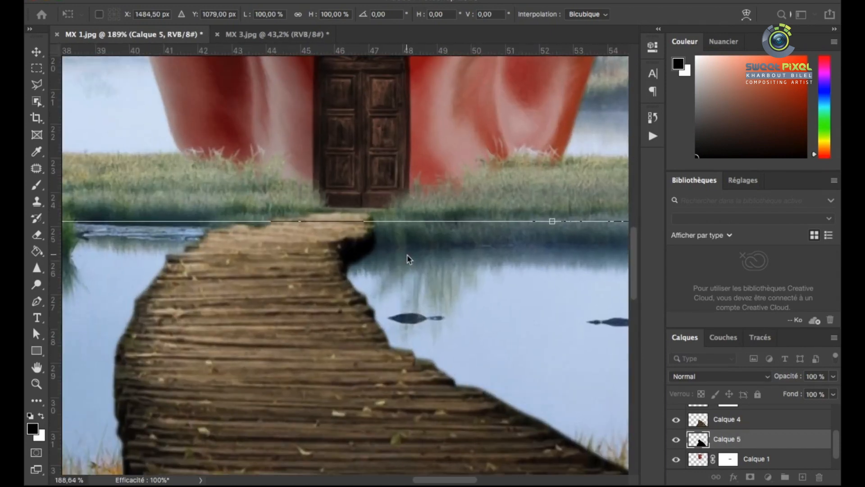
scroll(407, 254, down, 1)
Set the Calque 5 shadow's opacity to 80% and apply its transform
click(833, 376)
drag(832, 392, 820, 393)
scroll(356, 366, down, 6)
key(Return)
key(Return)
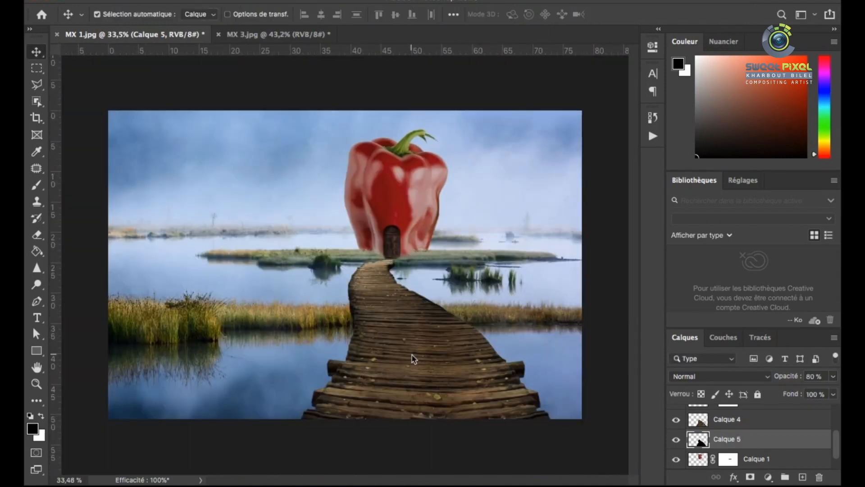
Add a layer mask to Calque 4 and blend the boardwalk's far end into the grass with a 22 px brush at 11% opacity
scroll(412, 270, up, 8)
click(391, 281)
scroll(392, 282, down, 1)
key(b)
click(749, 476)
right_click(314, 260)
click(380, 347)
key(Return)
right_click(378, 260)
drag(462, 296, 461, 296)
key(Return)
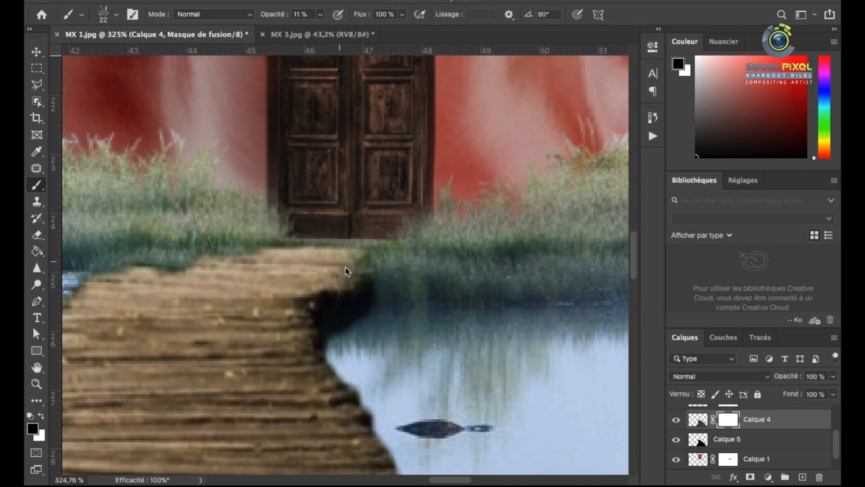
scroll(418, 282, down, 8)
scroll(378, 326, up, 3)
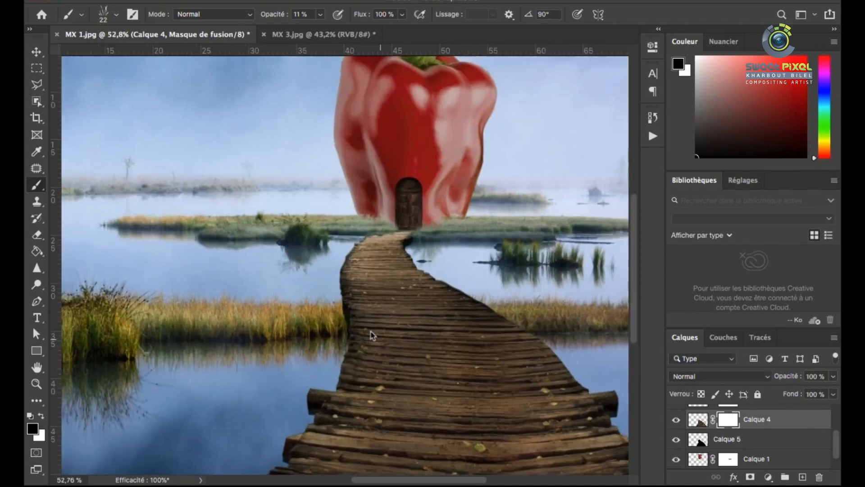
scroll(371, 333, down, 3)
scroll(374, 337, down, 1)
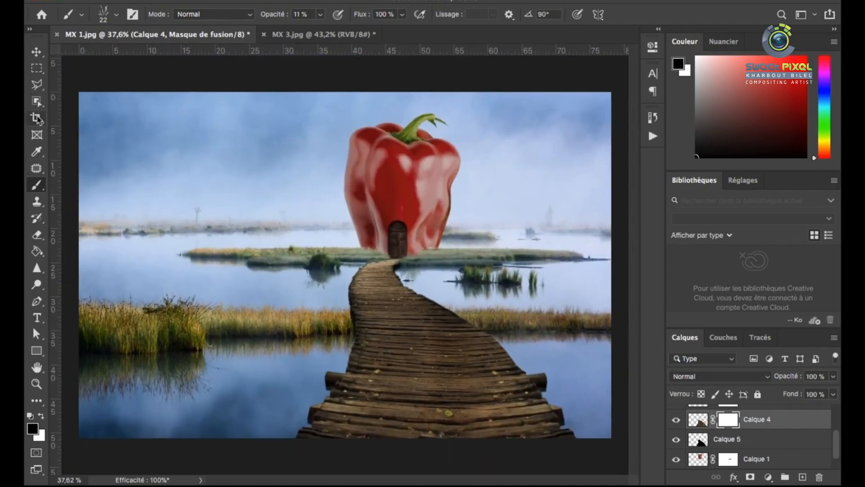
Remove the fallen leaves from the boardwalk's near planks with the 38 px Spot Healing Brush
click(37, 118)
key(j)
scroll(455, 435, up, 5)
click(437, 358)
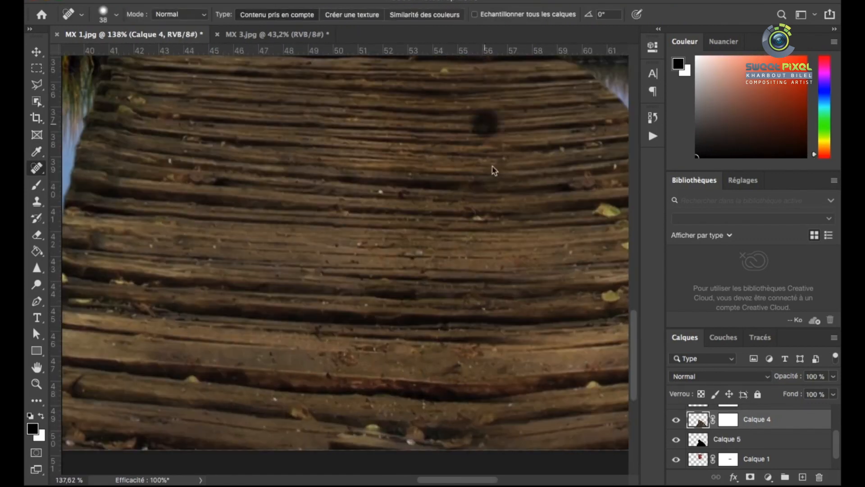
scroll(494, 170, down, 4)
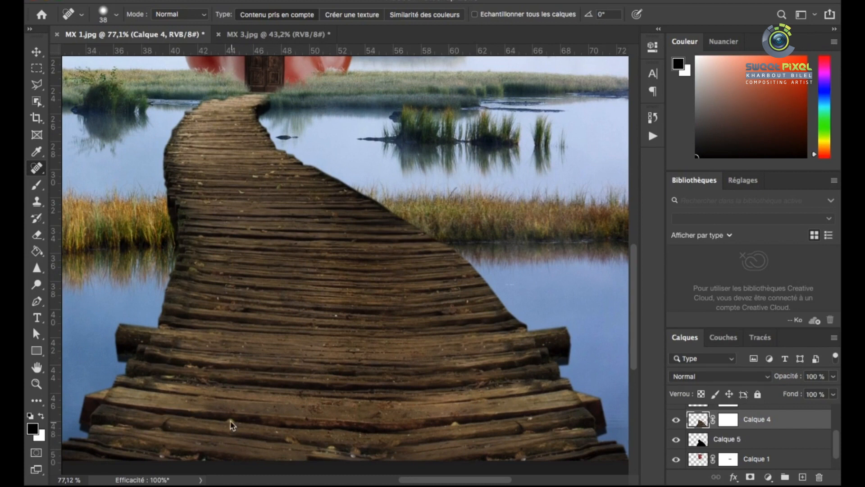
scroll(408, 386, down, 1)
scroll(185, 338, up, 4)
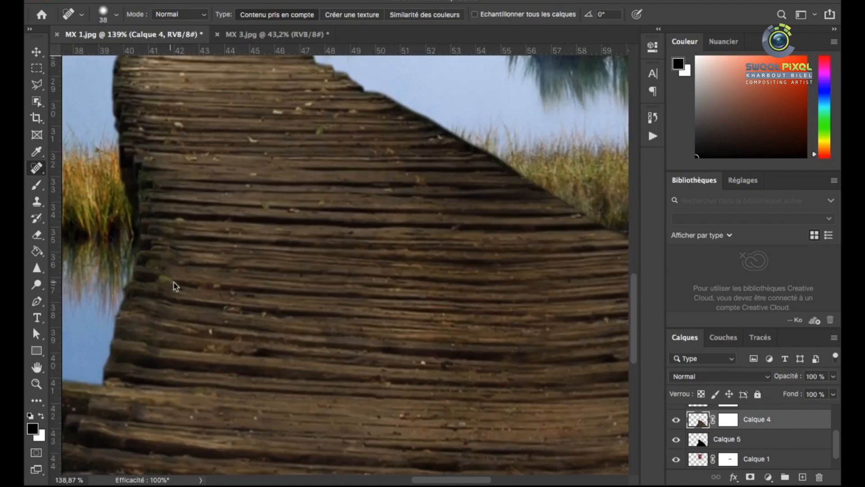
Heal the leaf specks on the boardwalk's middle and far planks, reducing the Spot Healing Brush to 13 px
scroll(210, 201, up, 2)
scroll(220, 264, right, 1)
click(430, 194)
click(474, 237)
right_click(328, 222)
drag(358, 249, 353, 249)
click(284, 143)
right_click(354, 144)
drag(377, 172, 373, 172)
click(323, 116)
click(346, 107)
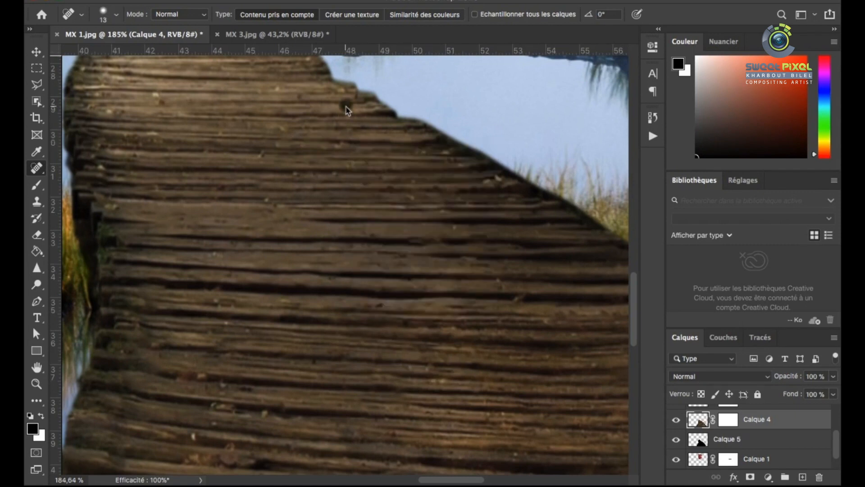
Clean the remaining debris along the whole boardwalk with the 13 px Spot Healing Brush
scroll(217, 180, down, 5)
scroll(366, 334, up, 3)
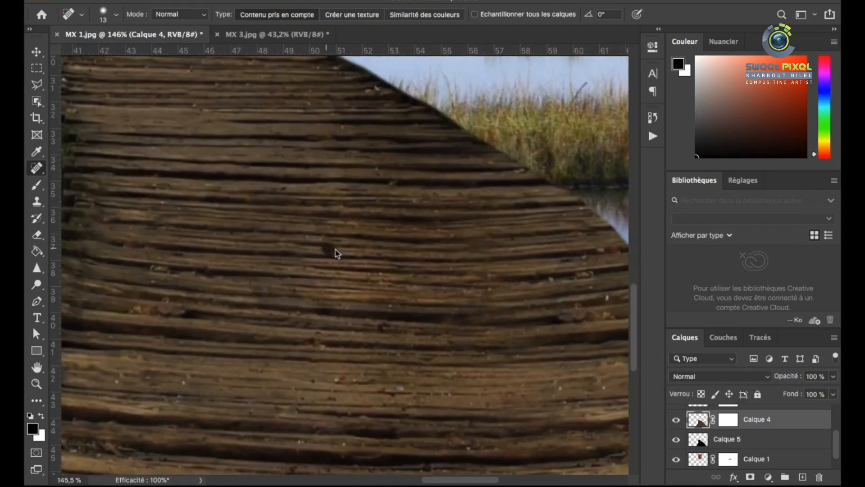
scroll(185, 380, down, 4)
scroll(252, 212, up, 6)
click(374, 246)
scroll(352, 292, down, 6)
scroll(212, 217, up, 7)
click(372, 186)
scroll(340, 227, down, 4)
scroll(323, 242, up, 4)
scroll(356, 258, down, 5)
scroll(356, 258, up, 3)
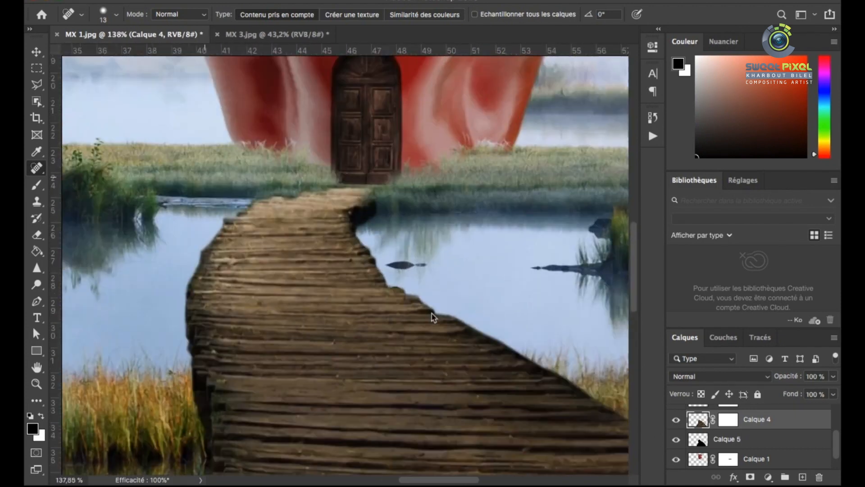
scroll(339, 179, down, 5)
scroll(350, 449, up, 4)
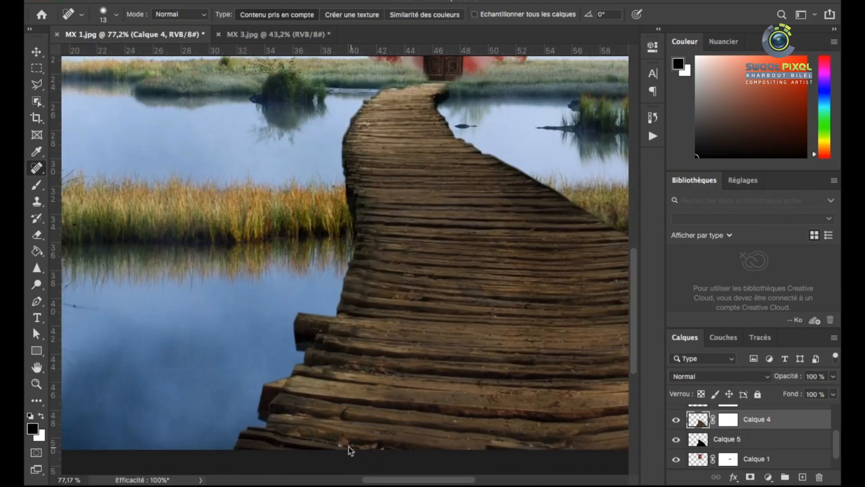
scroll(378, 326, down, 3)
Lighten the edges of individual boardwalk planks with the 34 px Dodge tool on midtones at 13% exposure
click(37, 184)
click(37, 284)
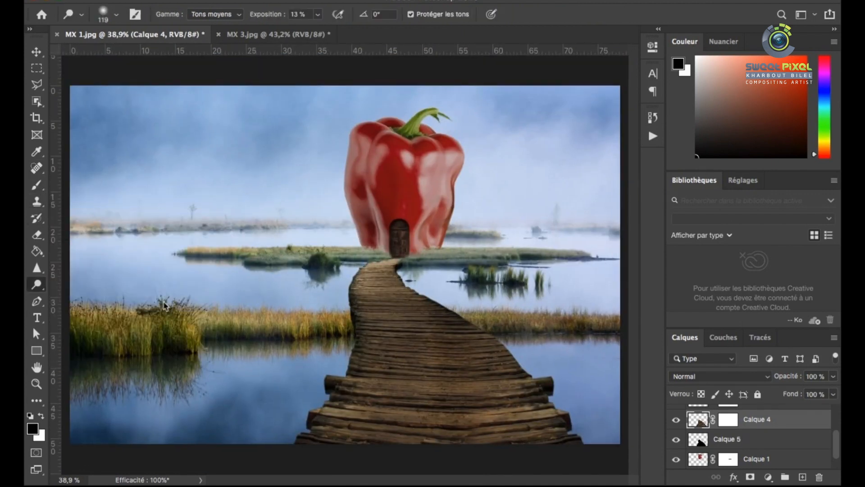
scroll(492, 412, up, 5)
right_click(413, 296)
scroll(261, 313, down, 2)
scroll(354, 328, up, 3)
scroll(257, 319, down, 3)
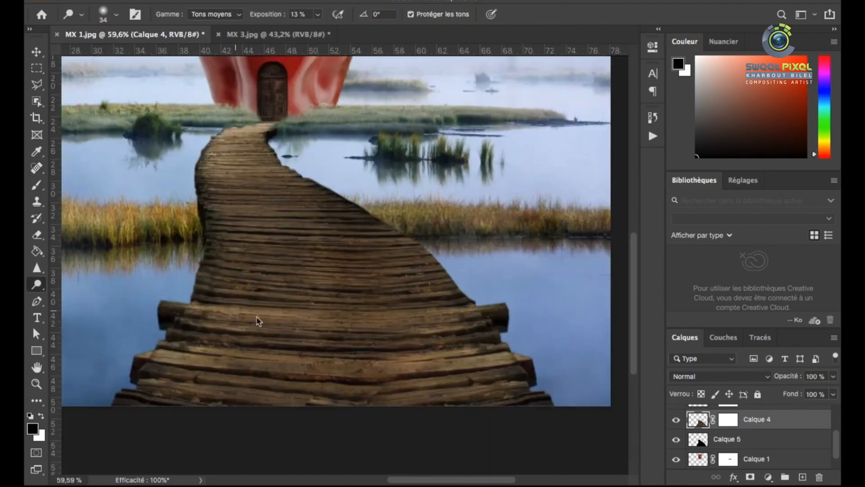
scroll(266, 310, up, 2)
scroll(498, 358, down, 3)
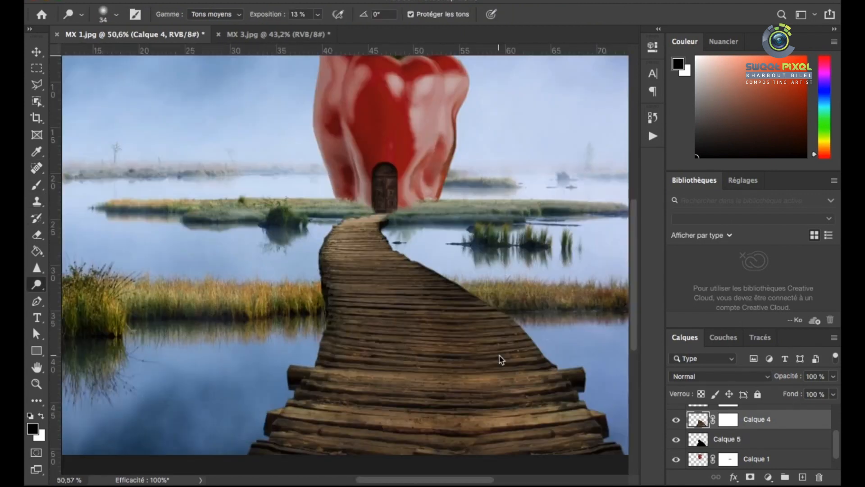
scroll(354, 359, up, 2)
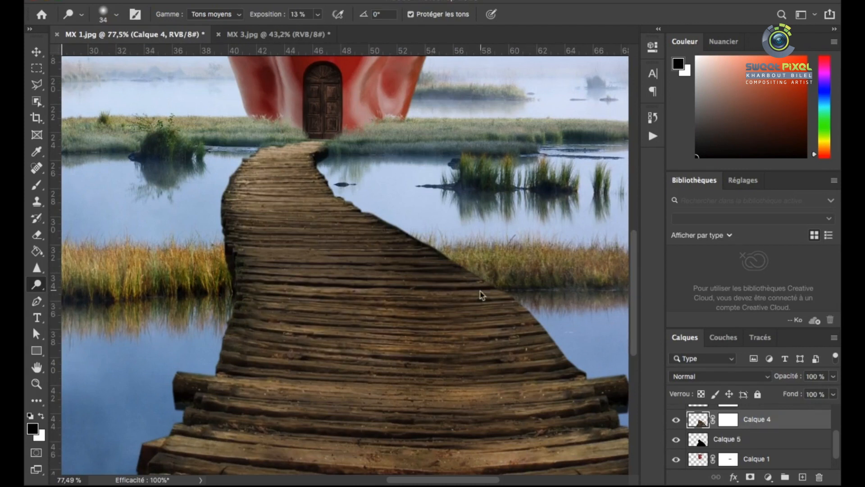
scroll(436, 372, down, 1)
scroll(314, 289, up, 3)
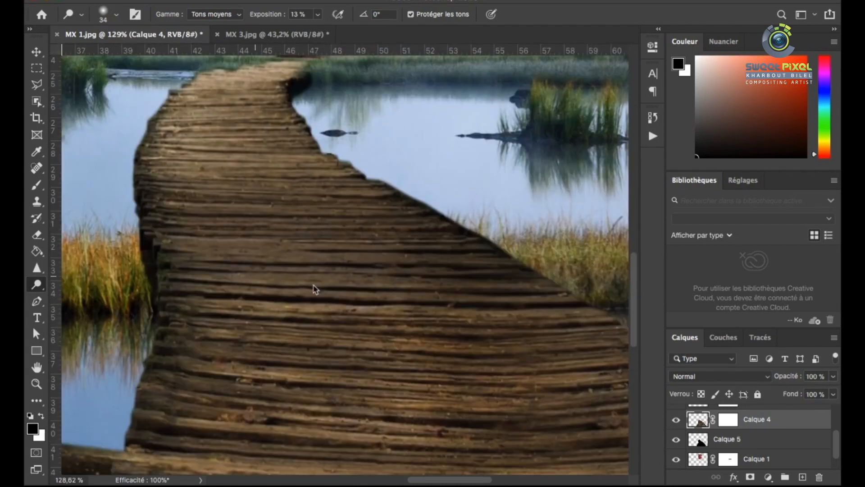
scroll(182, 218, down, 3)
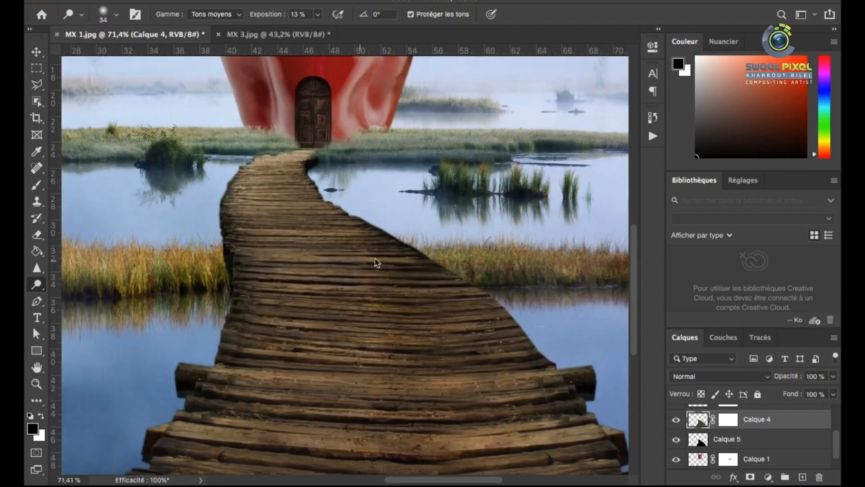
scroll(406, 269, down, 2)
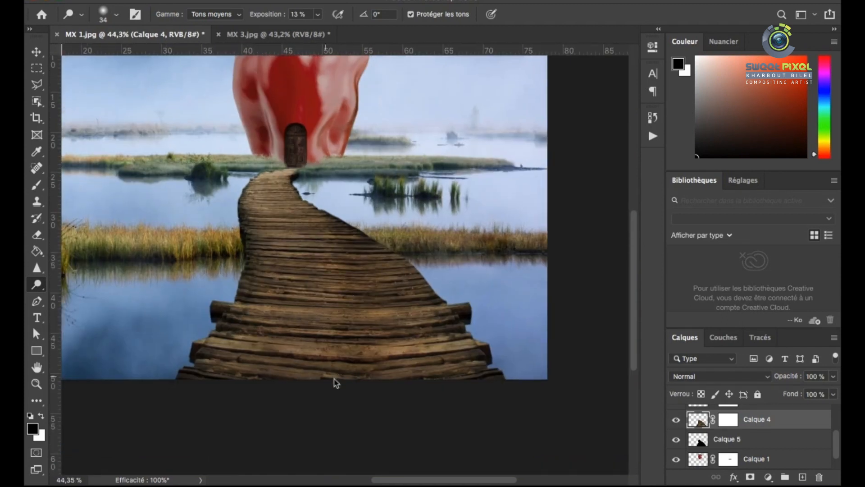
scroll(478, 338, up, 3)
scroll(246, 314, down, 2)
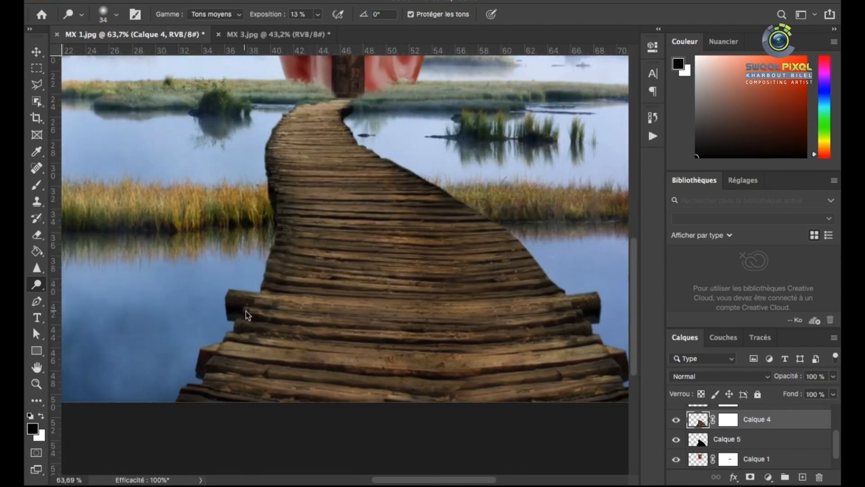
scroll(344, 279, up, 2)
scroll(383, 271, down, 4)
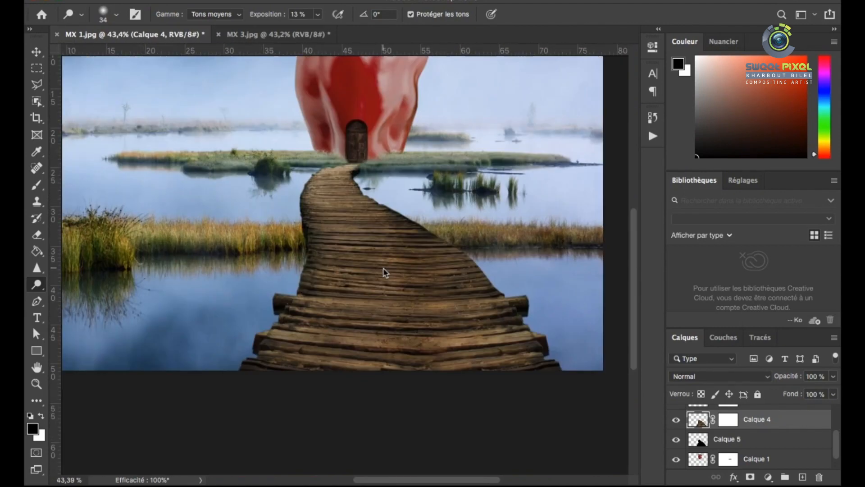
scroll(399, 308, down, 1)
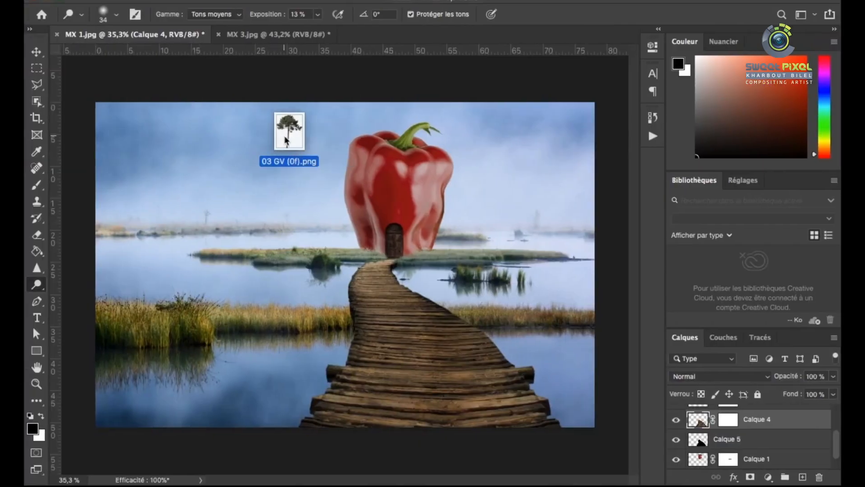
Add the pine from 03 GV (0f).png to MX 1.jpg, scaled down and standing on the islet left of the pepper
drag(266, 121, 360, 35)
drag(338, 194, 362, 258)
key(super+t)
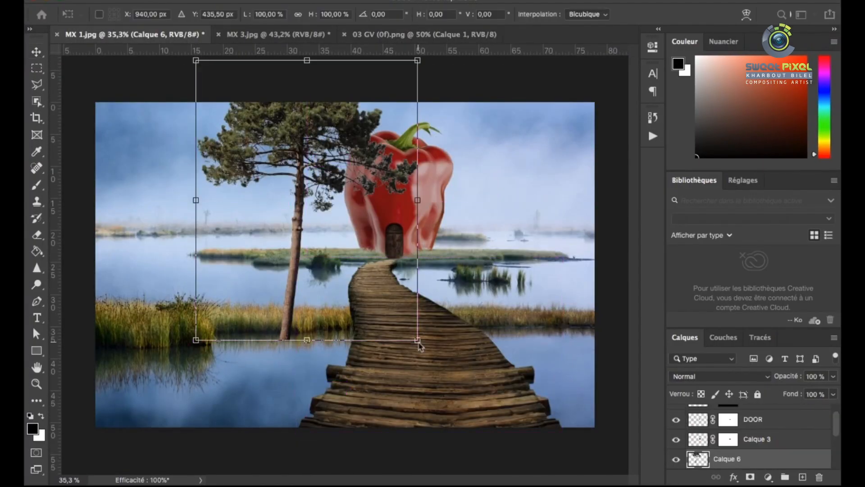
drag(418, 342, 321, 219)
drag(247, 201, 285, 261)
drag(358, 279, 304, 250)
drag(276, 203, 296, 226)
scroll(297, 225, up, 4)
drag(367, 278, 389, 306)
scroll(347, 334, down, 5)
scroll(348, 335, up, 1)
drag(307, 222, 336, 236)
key(Return)
Add the pine from 03 GV (0l).png to MX 1.jpg, enlarged and tilted as a foreground tree along the scene's left edge
scroll(299, 246, up, 5)
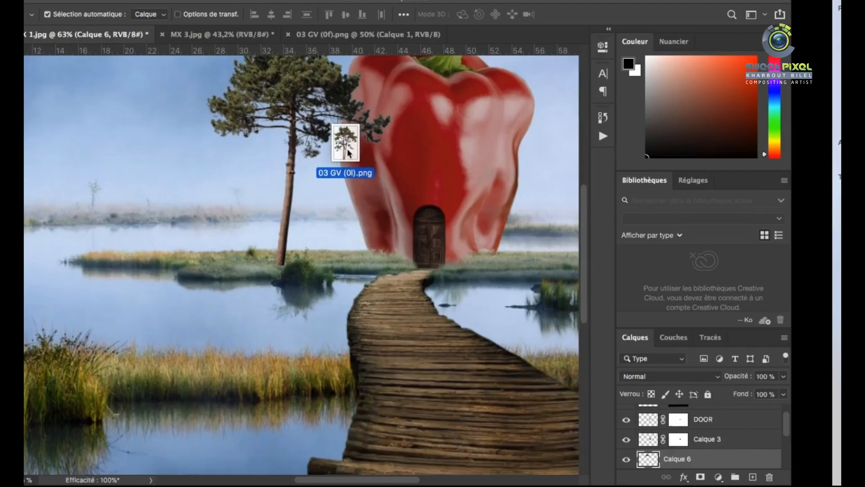
drag(344, 141, 373, 45)
key(ctrl+w)
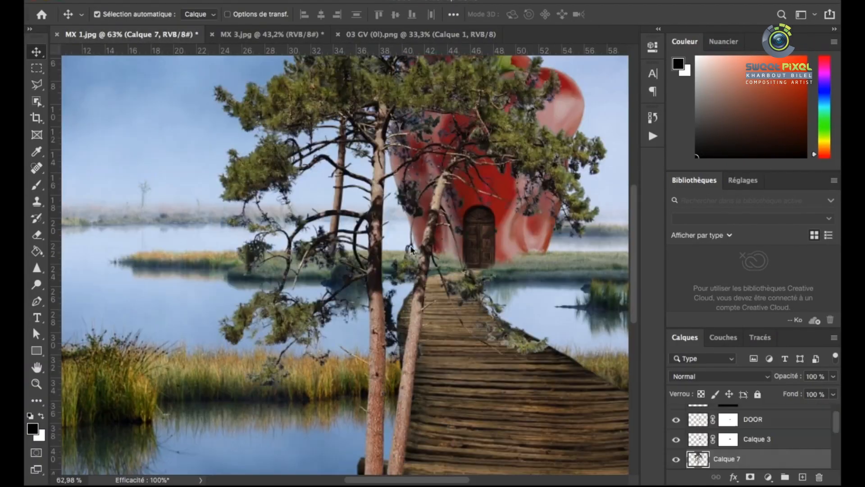
scroll(387, 246, down, 2)
drag(540, 246, 386, 246)
key(super+t)
drag(301, 406, 347, 468)
drag(308, 250, 223, 194)
drag(289, 210, 289, 217)
key(Return)
Darken the foreground pine in Hue/Saturation with lightness -12 and move it closer to the scene's left edge
scroll(250, 210, up, 3)
scroll(250, 209, down, 3)
key(super+u)
drag(441, 286, 433, 288)
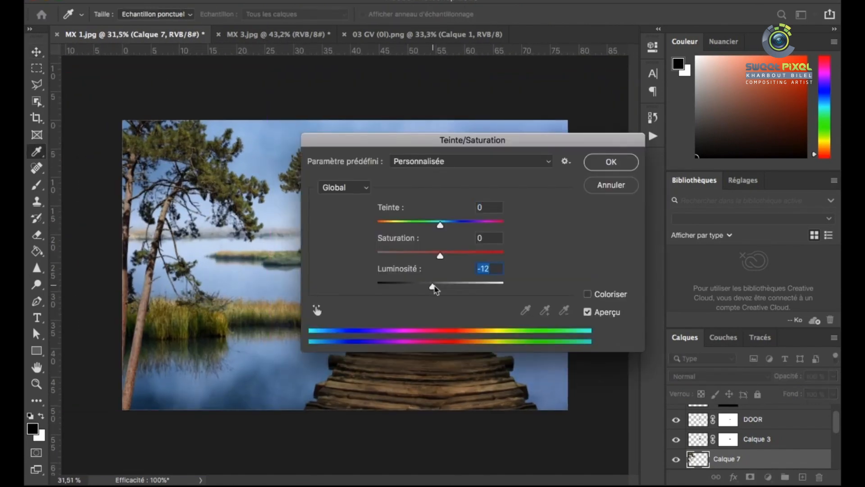
drag(478, 141, 509, 196)
click(642, 219)
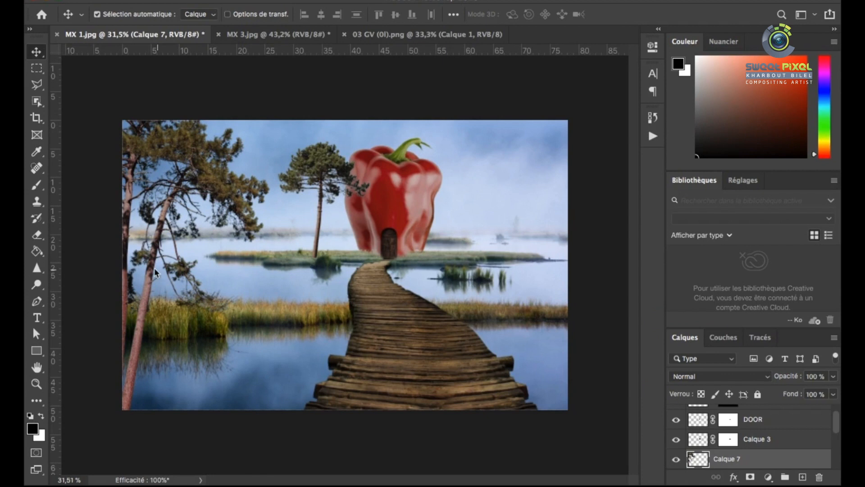
drag(222, 195, 225, 168)
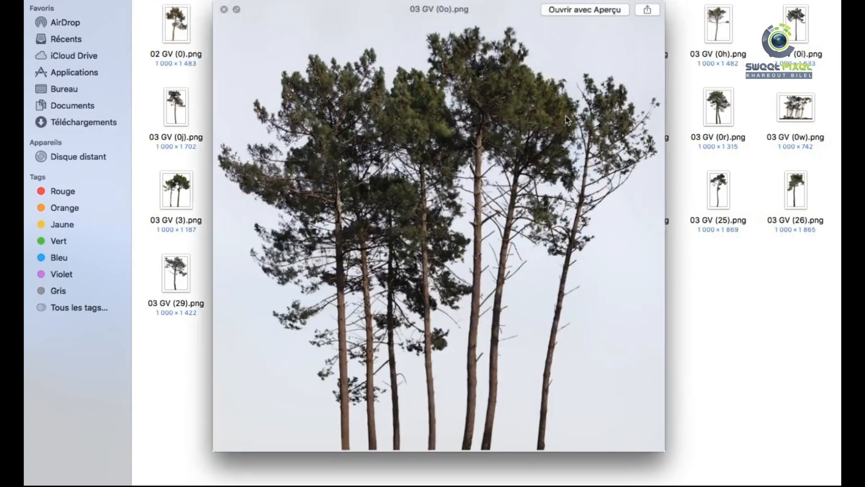
Bring the twin pines from 03 GV (0).png into MX 1.jpg and scale them to about 86% right of the pepper
key(Left)
key(Left)
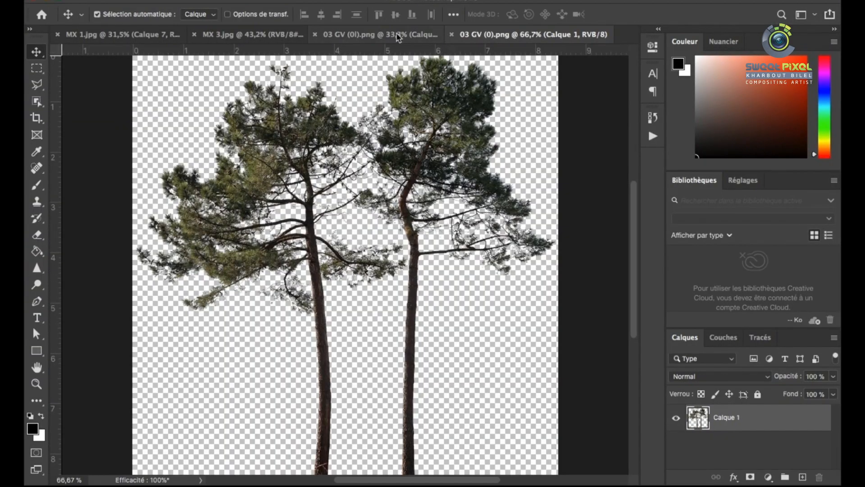
drag(398, 38, 527, 245)
key(super+t)
drag(395, 119, 418, 157)
drag(504, 235, 485, 199)
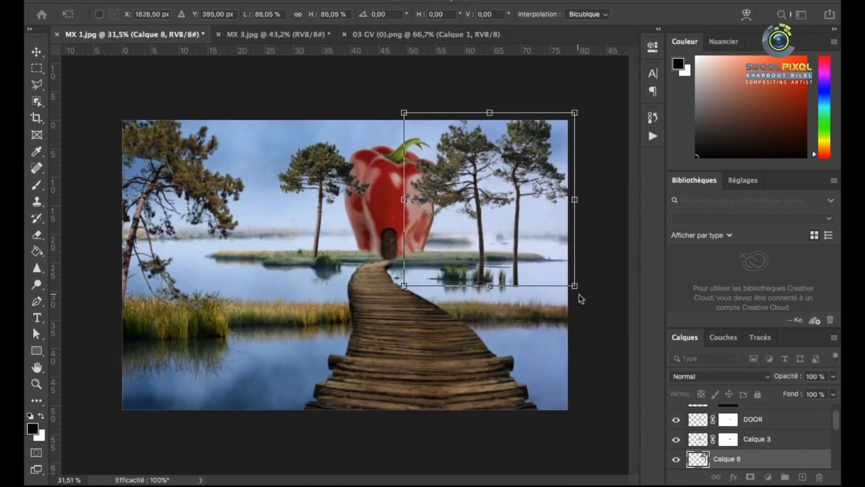
Shrink the twin pines further, stand them on the right end of the islet and apply the transform
drag(574, 284, 518, 229)
scroll(496, 193, up, 3)
drag(507, 195, 559, 226)
drag(582, 112, 571, 132)
scroll(492, 236, up, 3)
drag(493, 236, 541, 292)
key(Return)
scroll(541, 276, down, 5)
scroll(548, 291, up, 8)
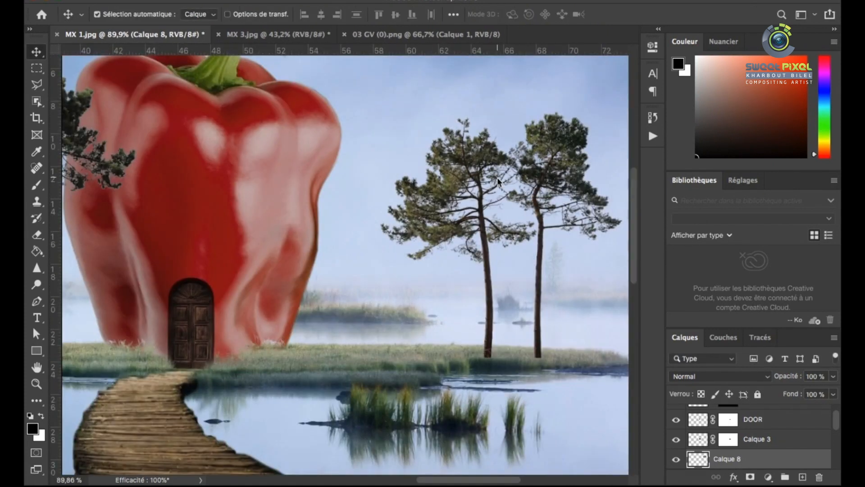
Add a layer mask to Calque 8 and blend the twin pines' trunk bases into the grass with a 22 px brush at 100% opacity
click(751, 477)
key(b)
scroll(409, 299, up, 8)
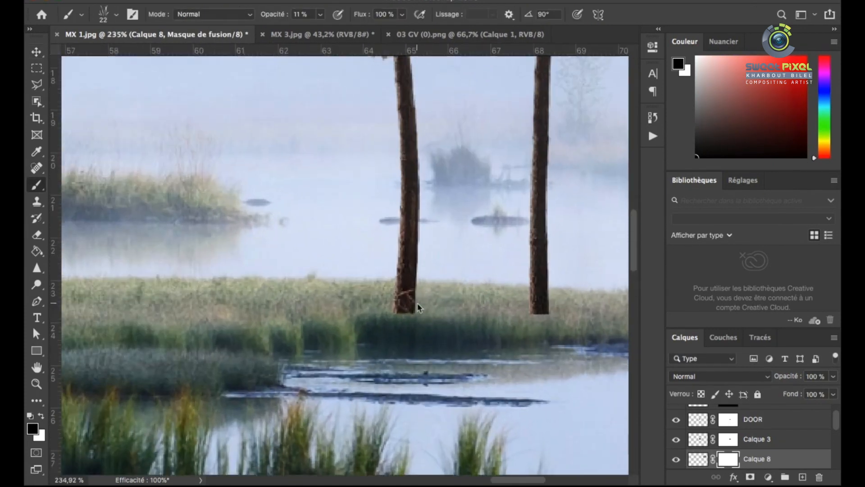
scroll(415, 316, down, 2)
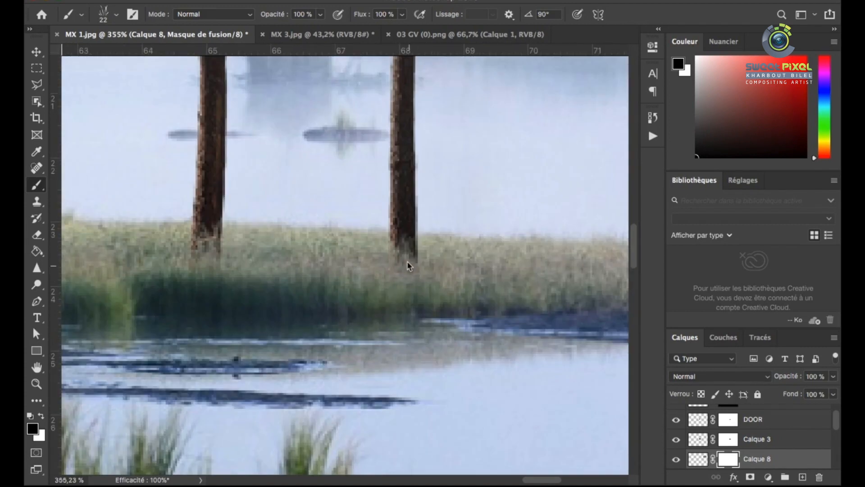
scroll(407, 261, down, 10)
Fade the twin pines into the mist by setting Calque 8's lightness to +47 in Hue/Saturation
key(v)
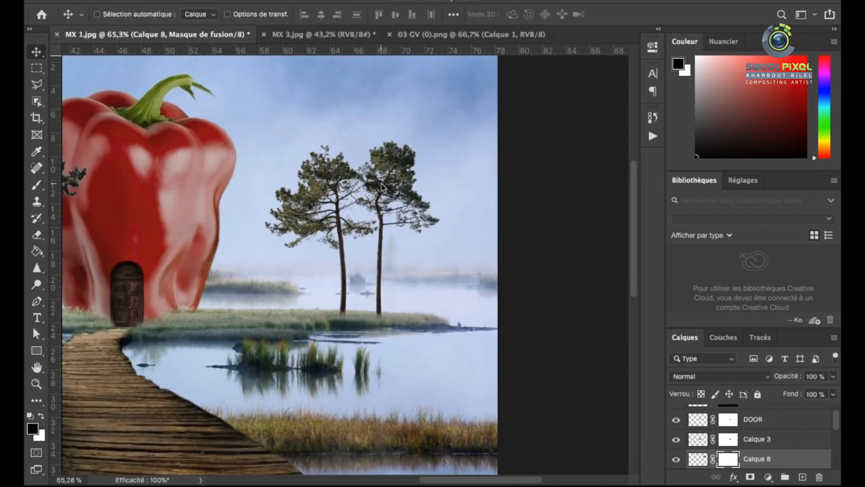
key(ctrl+2)
key(ctrl+u)
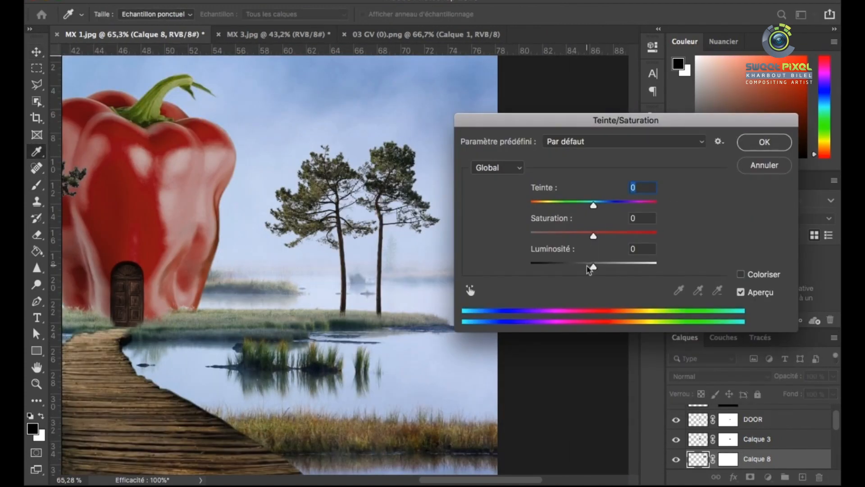
click(621, 266)
drag(622, 266, 624, 266)
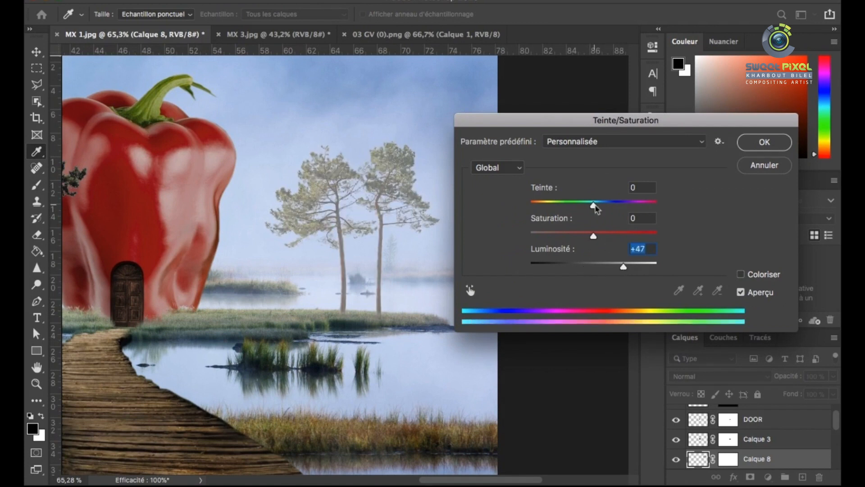
scroll(316, 225, down, 3)
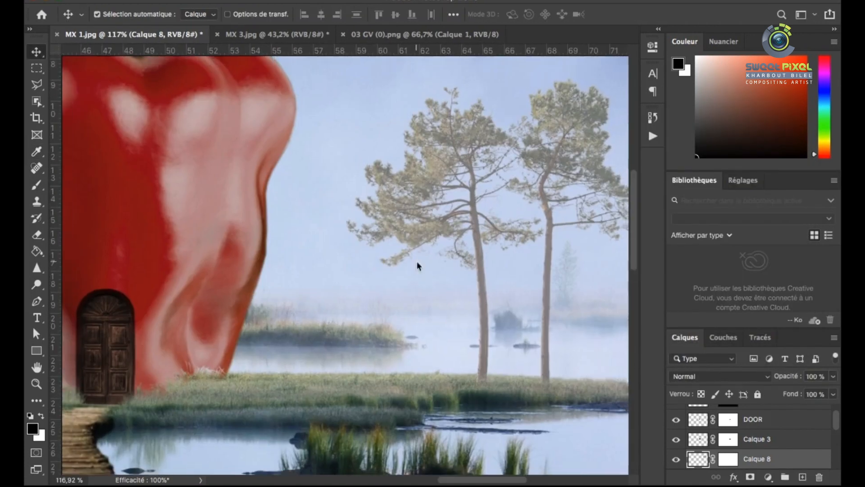
key(ctrl+0)
scroll(506, 193, up, 5)
scroll(439, 277, down, 5)
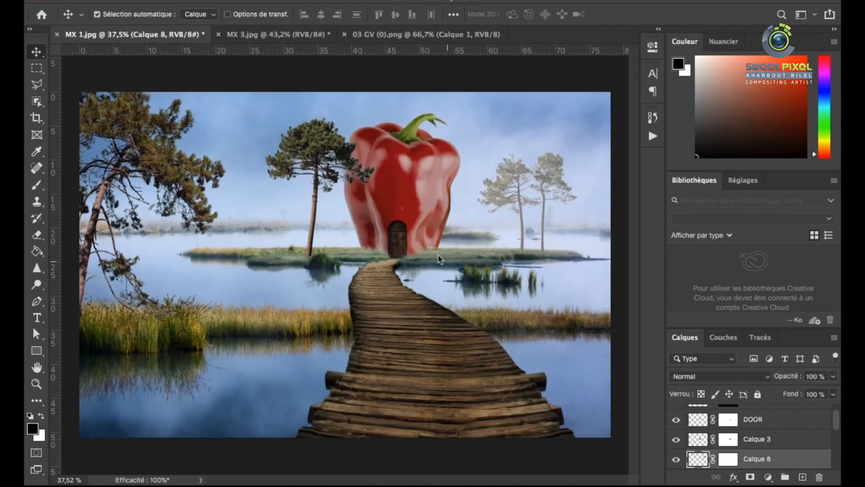
Move the single pine on Calque 6 away from the pepper along the islet
scroll(328, 180, up, 5)
drag(291, 268, 250, 246)
scroll(302, 253, down, 3)
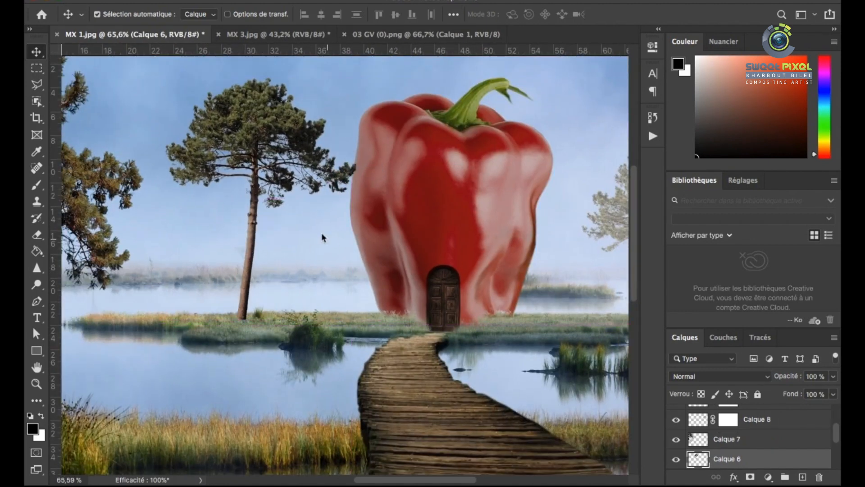
Warp the single pine with Free Transform so its trunk stands upright on the grass, and apply the transform
key(super+t)
drag(369, 257, 372, 251)
right_click(258, 242)
click(280, 280)
mouse_move(236, 321)
mouse_down()
mouse_move(239, 299)
mouse_move(236, 311)
mouse_up()
drag(256, 147, 251, 146)
drag(197, 135, 203, 138)
drag(321, 153, 315, 157)
key(Return)
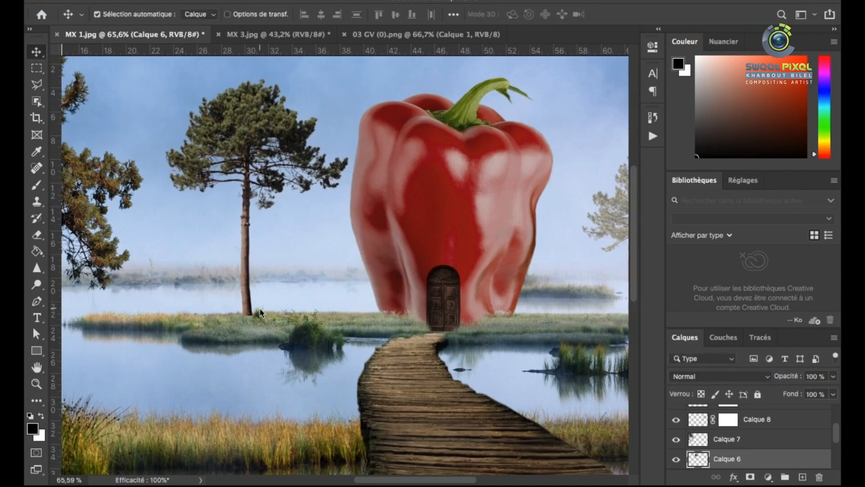
Add a layer mask to Calque 6 and blend the base of the pine's trunk into the grass
scroll(256, 317, up, 8)
drag(223, 238, 247, 290)
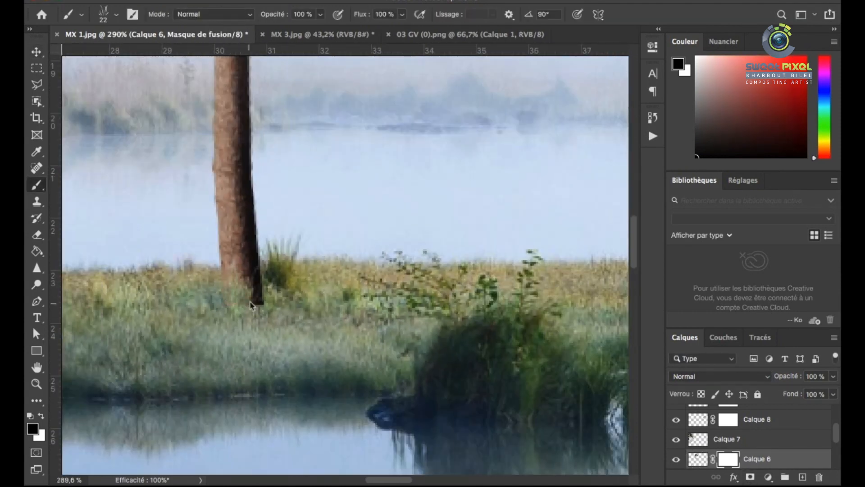
right_click(249, 303)
drag(263, 286, 255, 303)
scroll(221, 316, down, 10)
key(v)
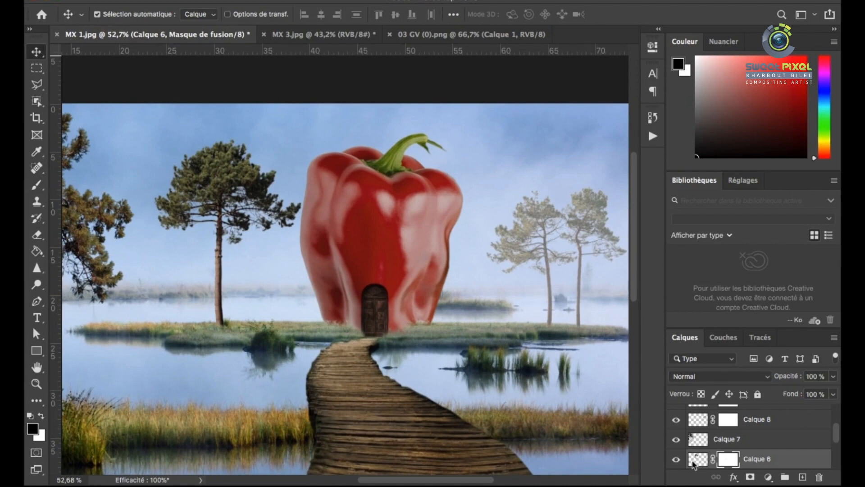
Fade the single pine on Calque 6 with Hue/Saturation: hue -11, saturation -22 and lightness +20
click(695, 460)
key(super+u)
drag(594, 269, 606, 270)
drag(545, 124, 544, 184)
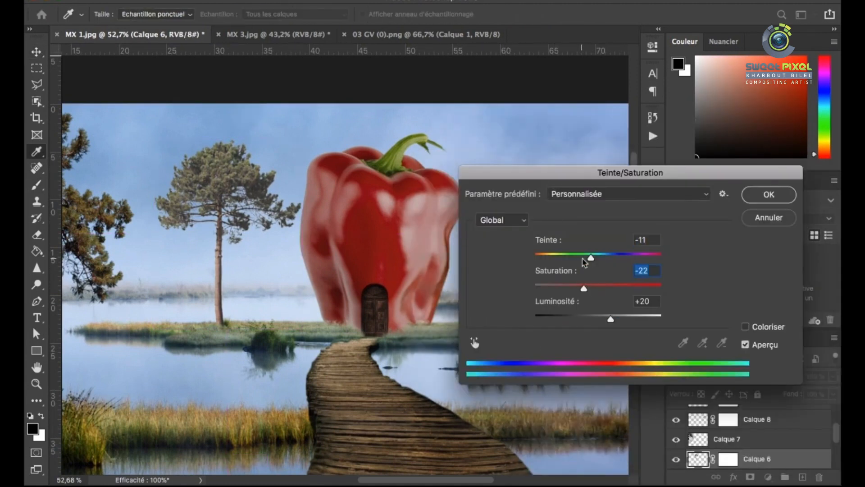
click(768, 202)
scroll(419, 257, down, 1)
scroll(419, 219, up, 3)
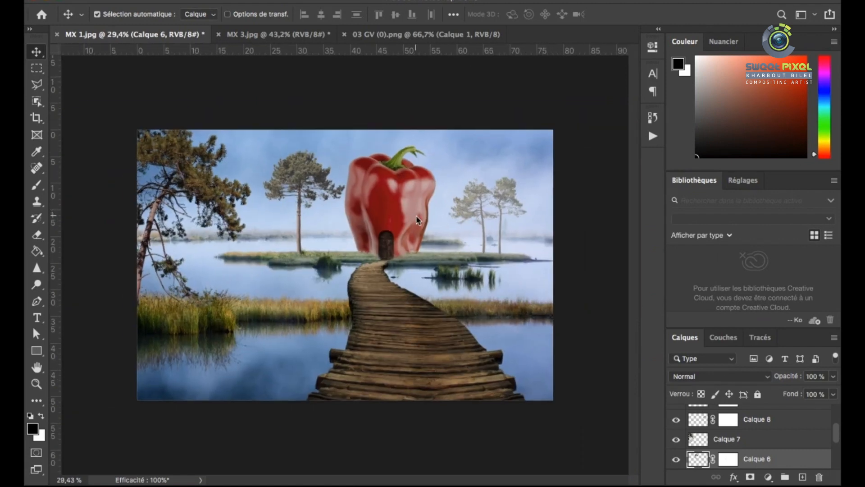
click(415, 208)
scroll(423, 203, down, 2)
scroll(433, 195, up, 3)
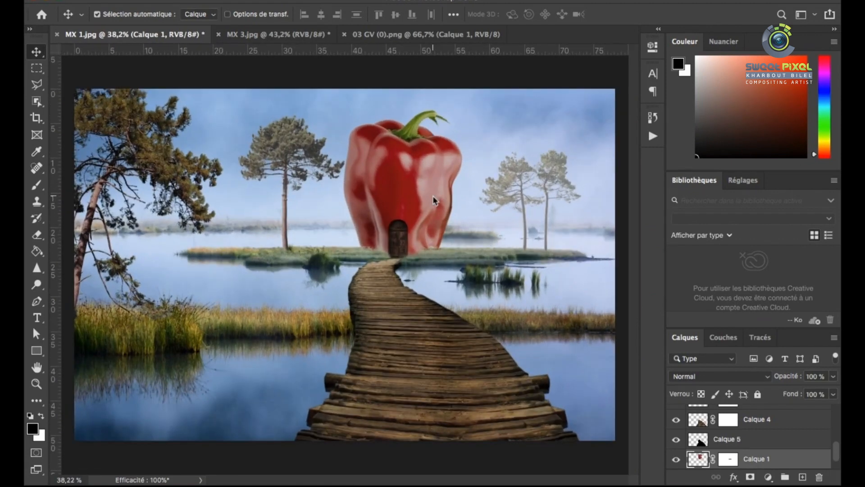
scroll(436, 253, down, 2)
scroll(727, 449, up, 6)
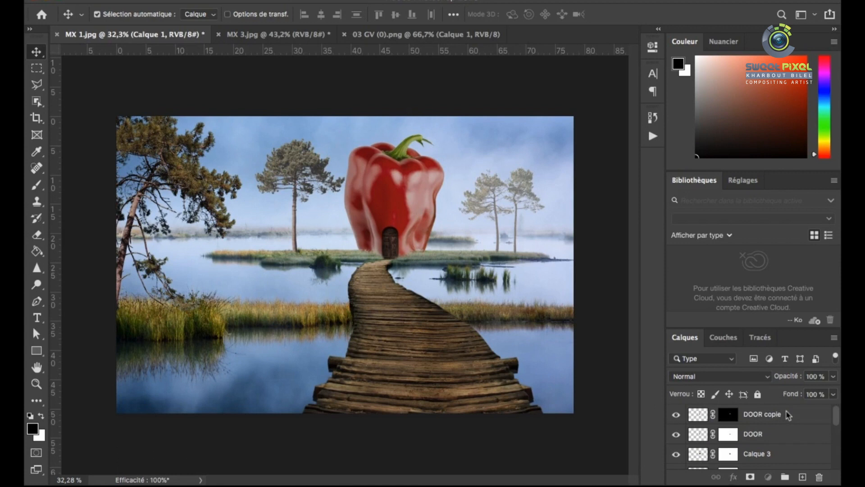
Create a new layer above DOOR copie and load a mist brush preset for the Brush tool
click(786, 412)
click(802, 477)
click(37, 185)
right_click(262, 210)
scroll(351, 351, down, 5)
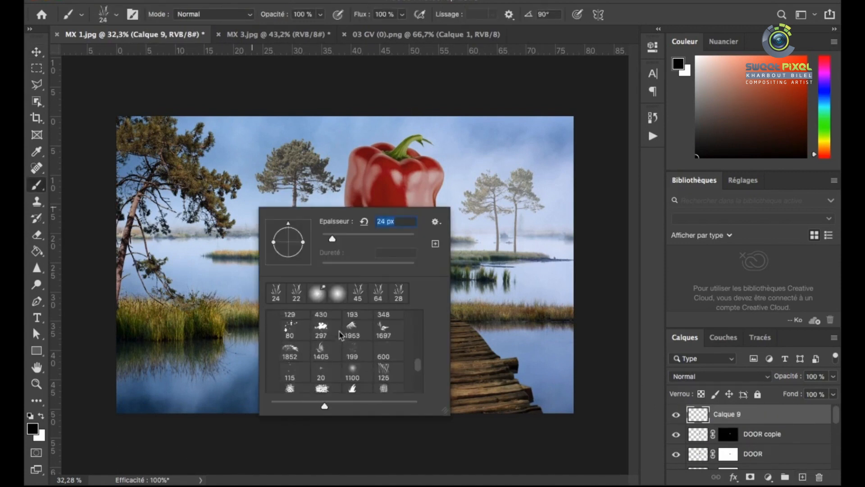
scroll(381, 361, down, 1)
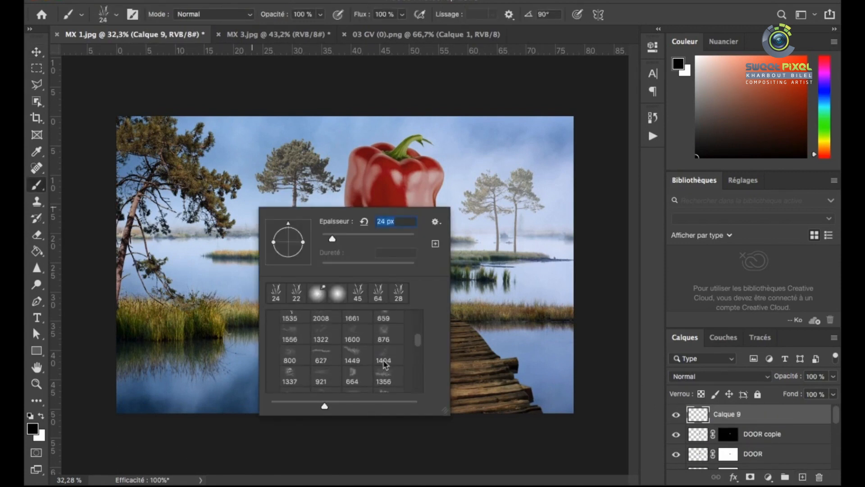
double_click(383, 354)
right_click(283, 214)
click(375, 150)
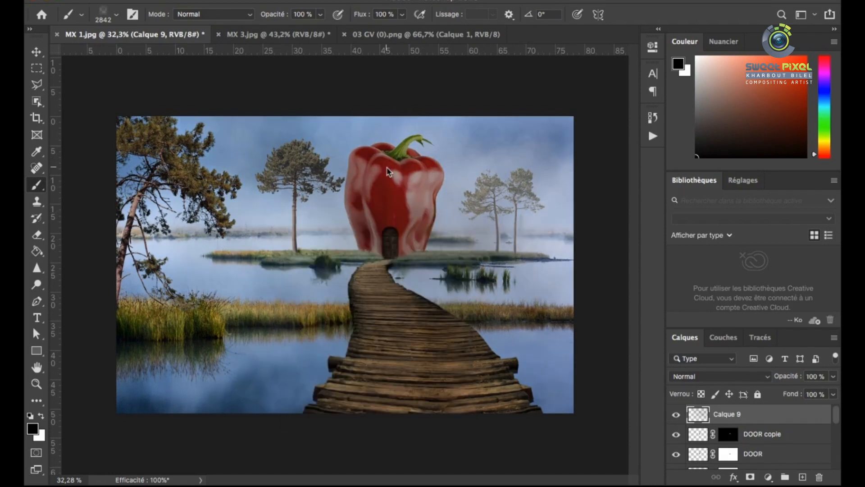
key(super+z)
Paint white mist over the pepper, trees and sky on Calque 9 with the mist brush at 1301 px
click(42, 415)
right_click(294, 158)
drag(451, 190, 448, 189)
click(220, 181)
click(348, 189)
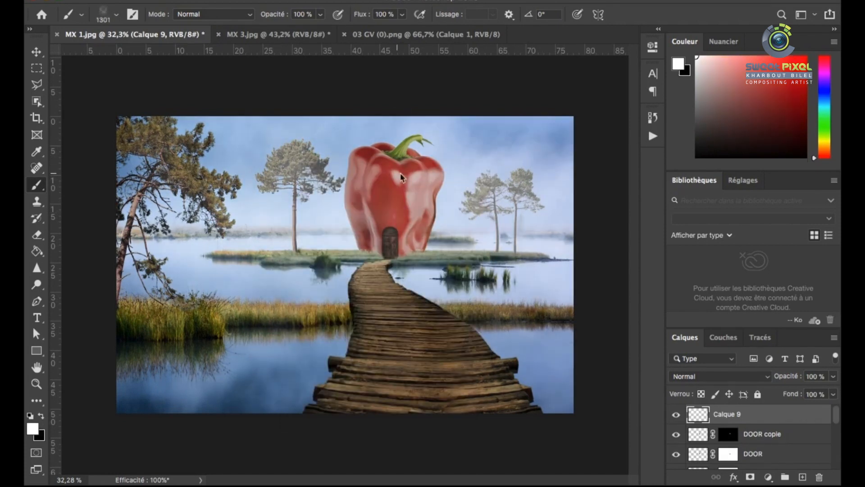
click(399, 173)
click(488, 172)
click(361, 238)
click(501, 195)
click(232, 157)
click(125, 175)
click(350, 180)
click(525, 212)
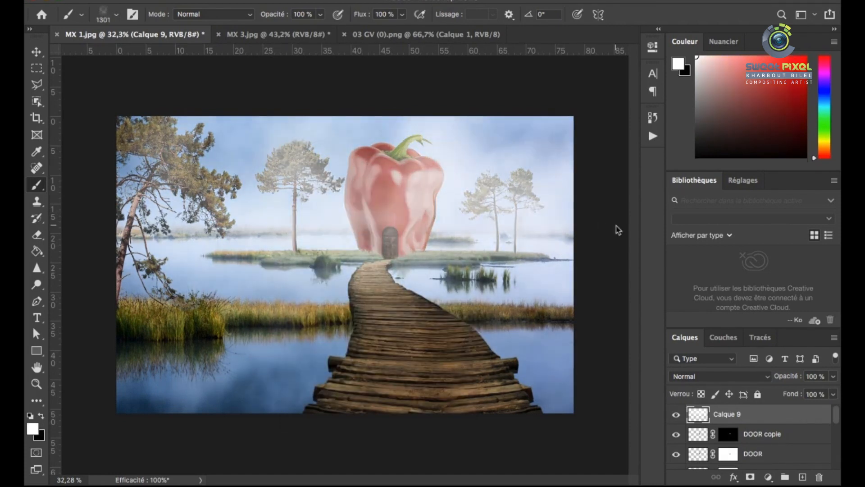
Give the mist layer Calque 9 a #eceaea color overlay and lower its opacity to 34%
double_click(699, 419)
click(216, 318)
drag(548, 152, 673, 284)
click(623, 329)
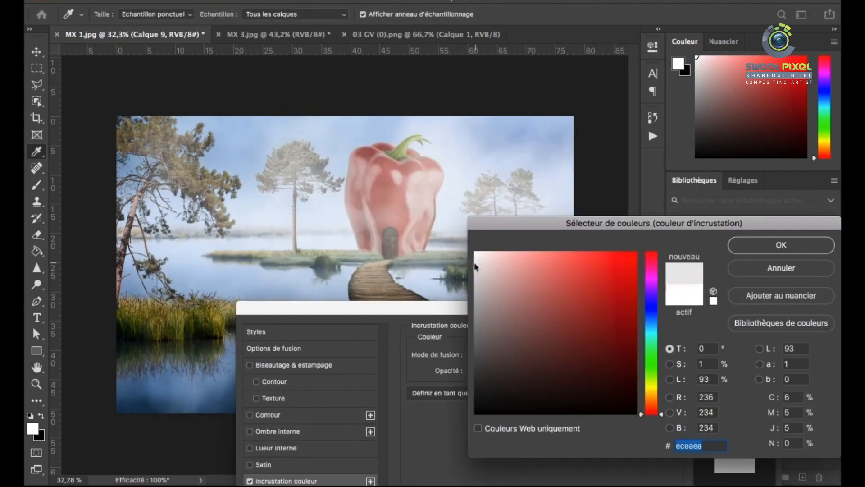
click(761, 245)
click(736, 330)
click(833, 376)
drag(834, 392, 797, 392)
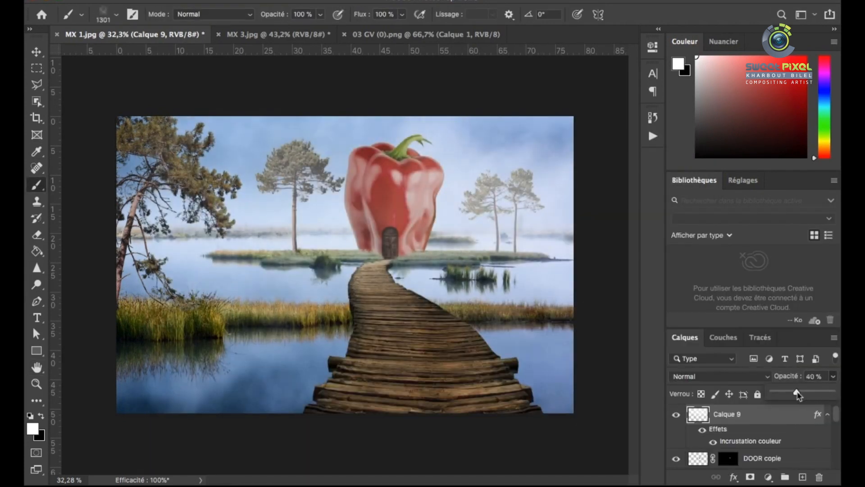
Try a lightness adjustment in Hue/Saturation on the pepper layer Calque 1
key(v)
click(390, 205)
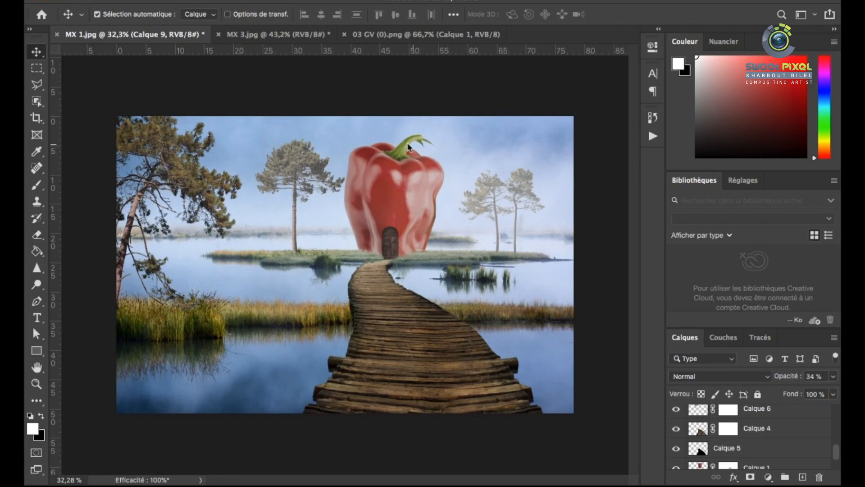
scroll(689, 444, down, 1)
click(689, 443)
key(ctrl+u)
mouse_move(598, 315)
mouse_down()
mouse_move(608, 318)
mouse_move(600, 321)
mouse_up()
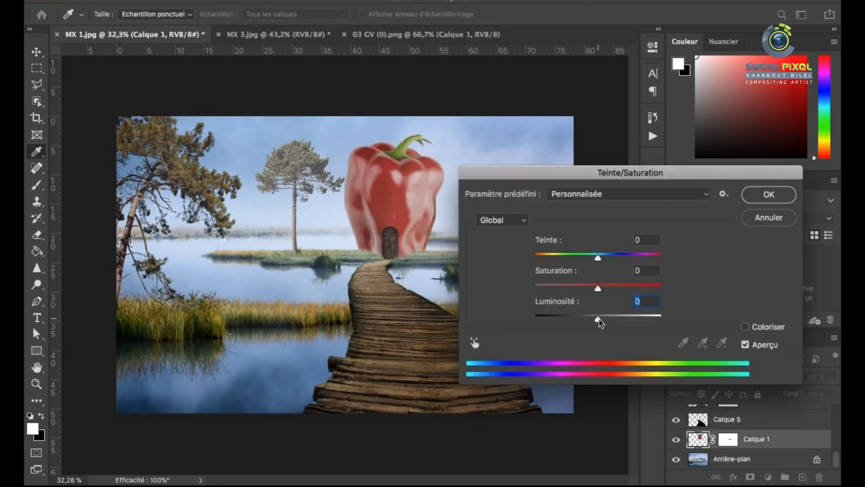
click(768, 194)
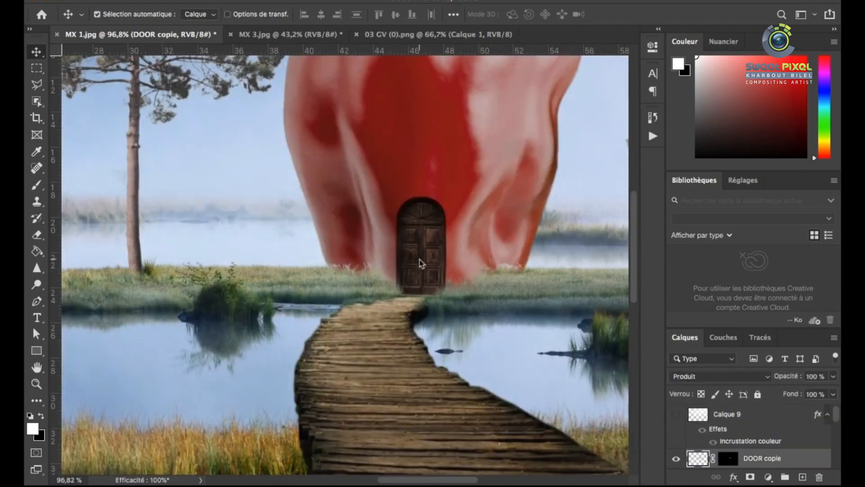
Lighten the door layers DOOR copie and DOOR with Hue/Saturation
key(ctrl+u)
drag(621, 323, 612, 322)
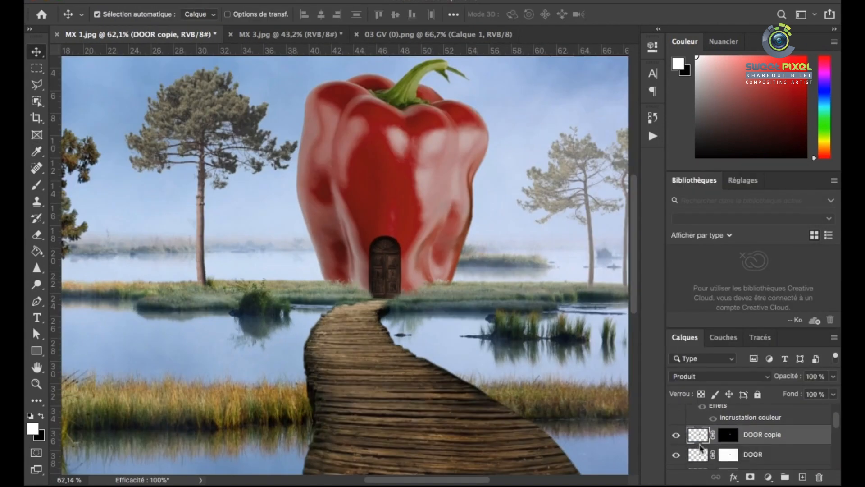
click(698, 459)
click(698, 435)
key(ctrl+u)
drag(614, 323, 609, 323)
click(768, 194)
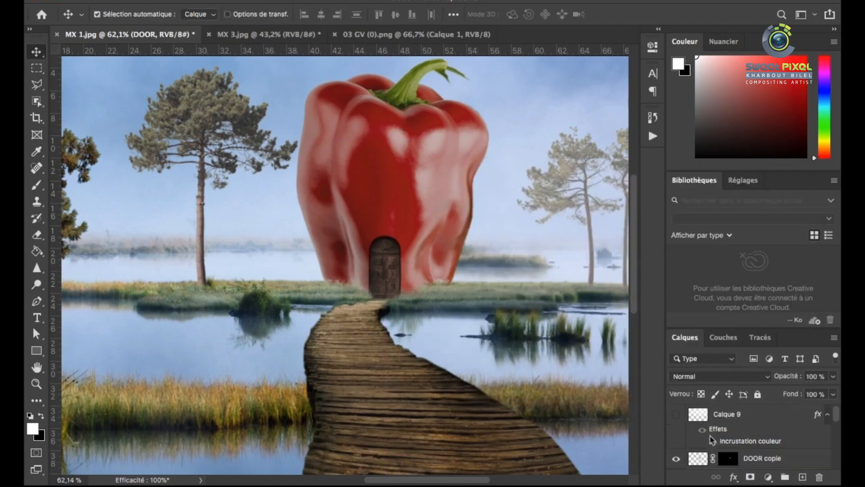
Show the mist layer Calque 9 and reduce its opacity to 15%
click(676, 414)
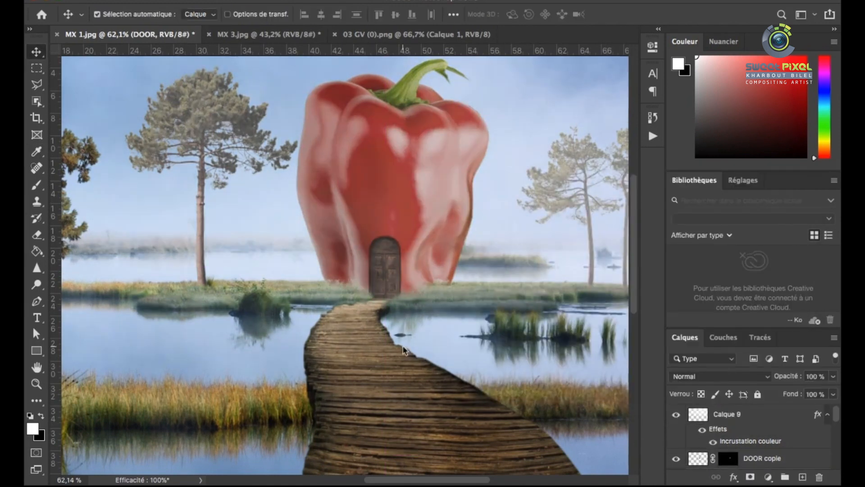
scroll(371, 305, down, 5)
scroll(393, 247, up, 10)
click(739, 414)
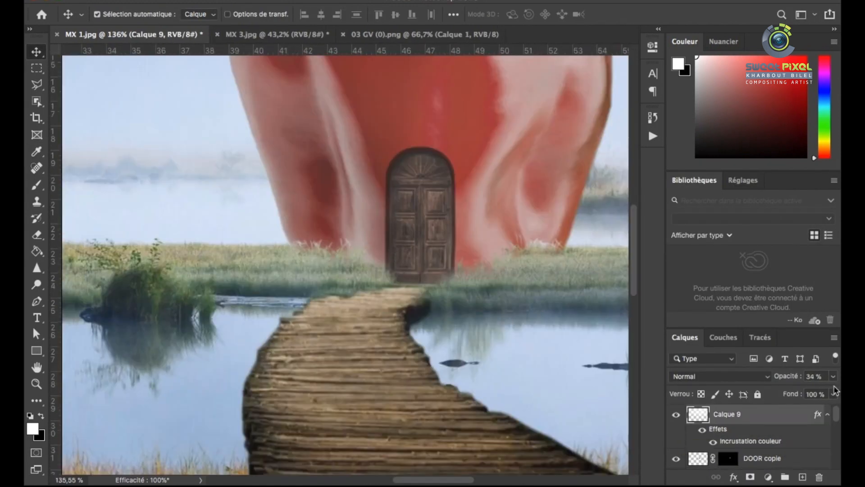
click(833, 376)
drag(789, 392, 781, 392)
scroll(398, 311, down, 10)
scroll(395, 242, up, 4)
scroll(389, 272, down, 2)
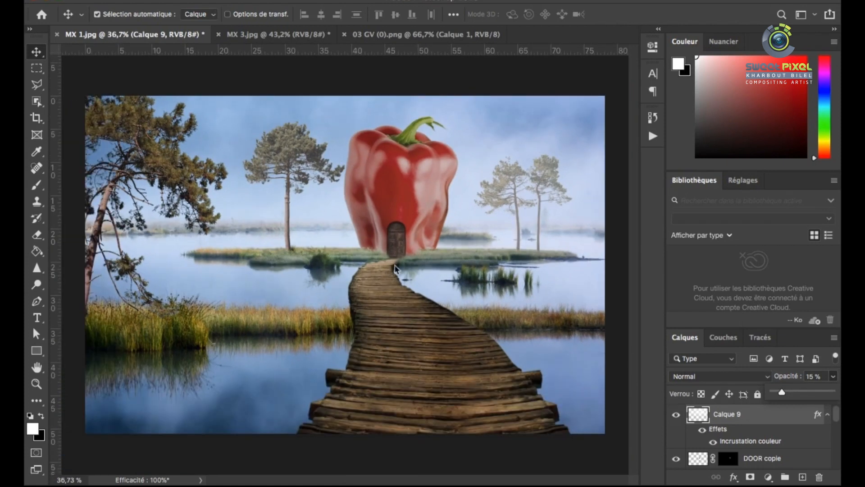
Hide the mist layer Calque 9 and open MX 7.jpg
click(677, 415)
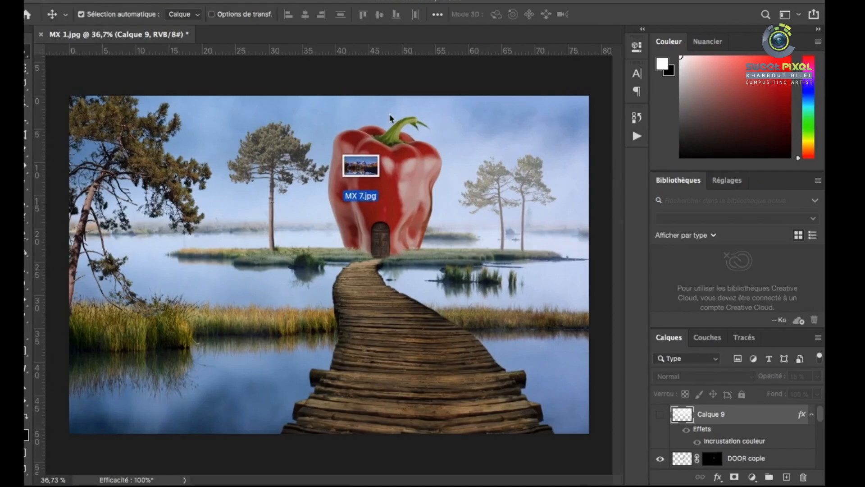
drag(365, 162, 309, 169)
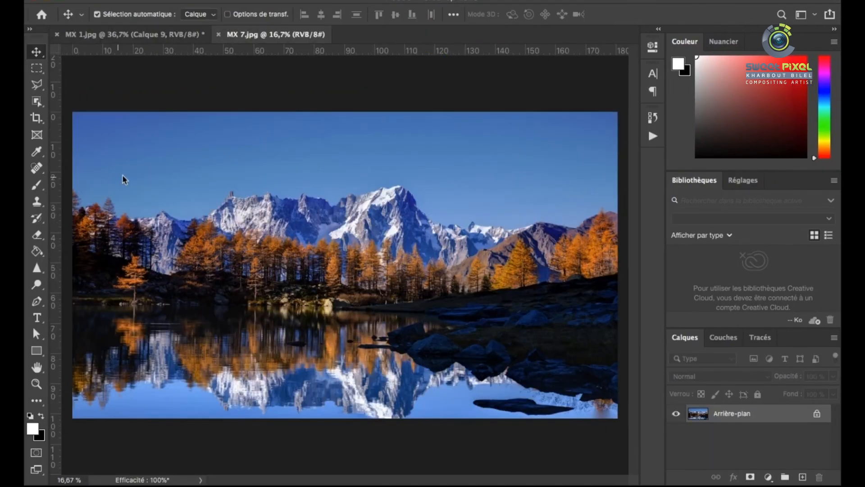
Select the sky in MX 7.jpg with the Quick Selection tool, following the edges of the mountains and treetops
right_click(36, 101)
click(86, 113)
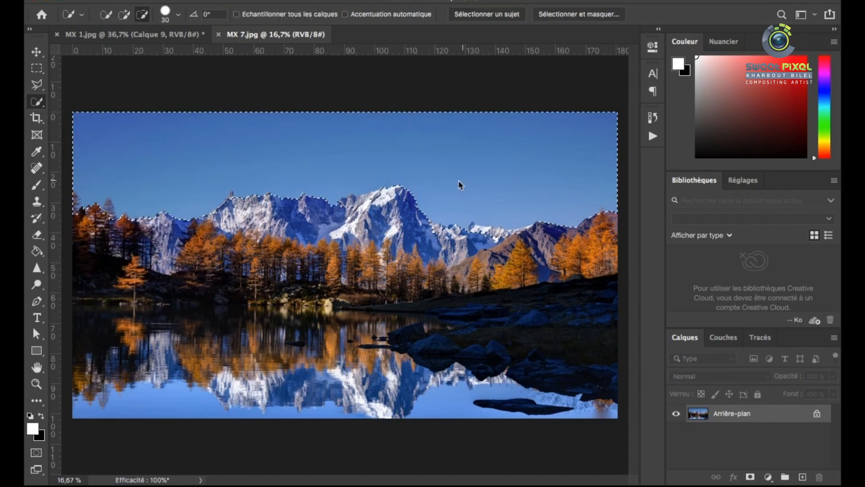
scroll(450, 216, up, 5)
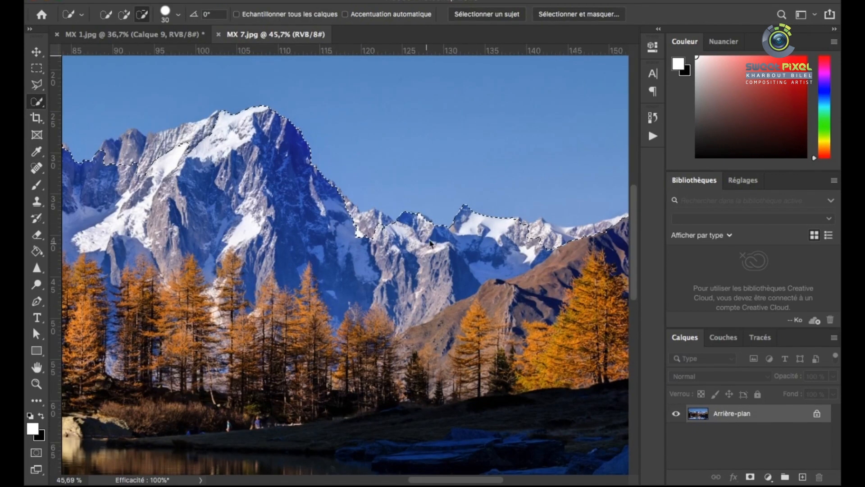
scroll(368, 219, down, 5)
scroll(337, 230, up, 4)
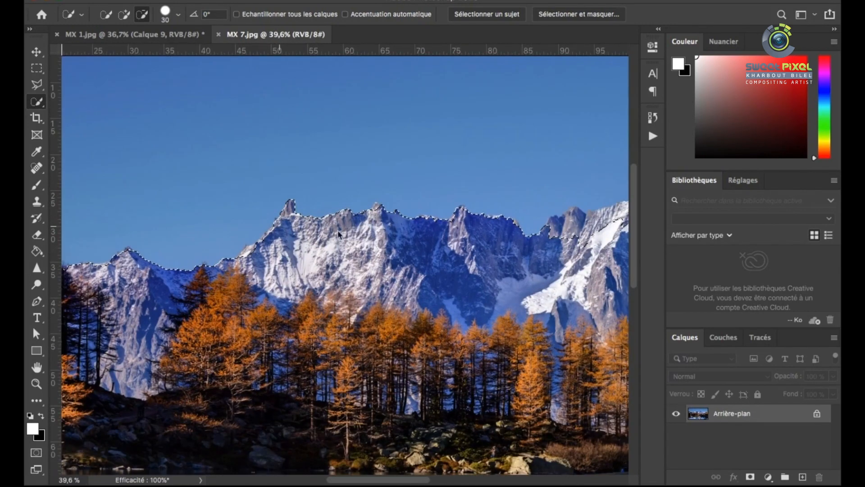
scroll(586, 229, down, 4)
scroll(547, 217, up, 5)
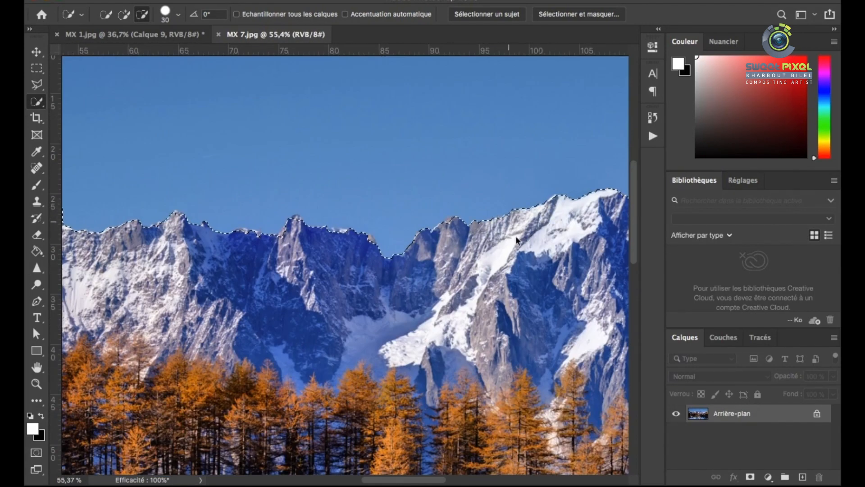
scroll(517, 240, down, 3)
scroll(281, 294, up, 5)
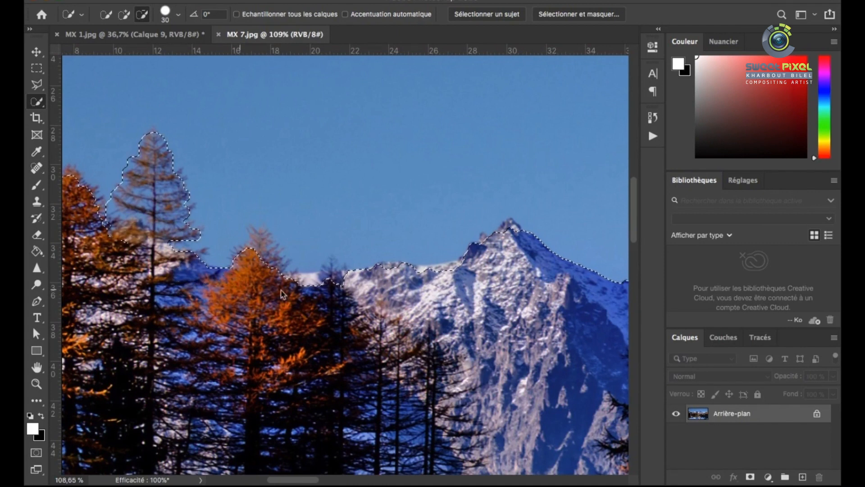
scroll(392, 184, down, 6)
Invert the selection and subtract the lake with the Rectangular Marquee, keeping only the mountains and autumn trees
right_click(385, 302)
key(Escape)
click(37, 68)
scroll(182, 275, down, 3)
drag(182, 274, 533, 384)
key(v)
scroll(328, 238, up, 3)
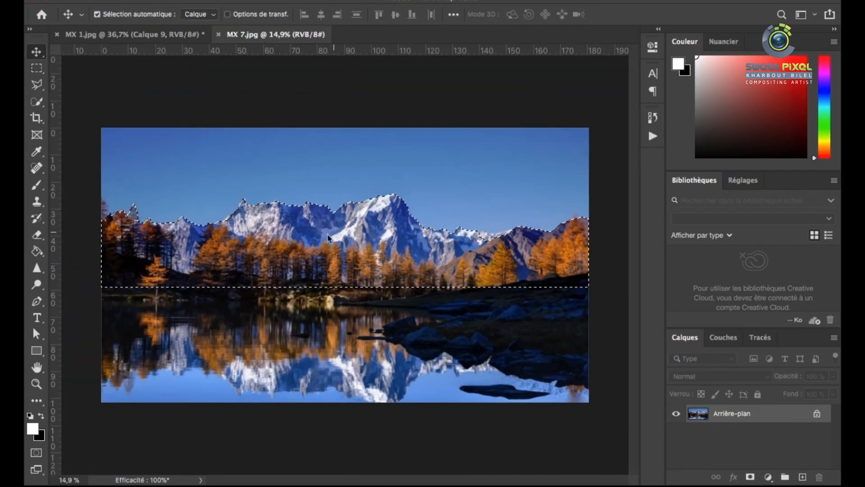
Copy the selected mountains and trees into MX 1.jpg as a new layer and scale them to 55.9%
key(super+c)
click(170, 38)
key(super+v)
key(super+t)
scroll(379, 254, down, 3)
drag(203, 172, 347, 234)
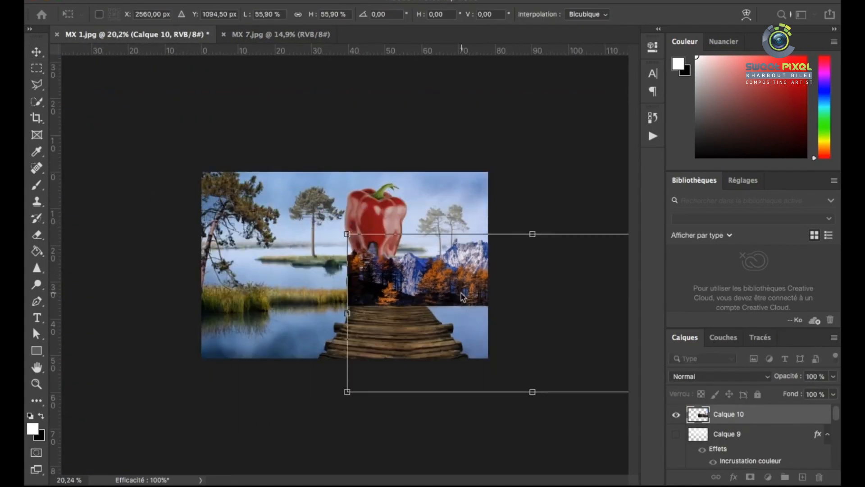
Shift the mountains across the picture, shrink them further toward its width and apply the transform
drag(460, 294, 301, 230)
drag(558, 328, 522, 312)
drag(368, 220, 364, 243)
key(Return)
Place Calque 10 directly above the Arrière-plan layer and align the mountains with the far shoreline
drag(752, 415, 752, 451)
scroll(518, 275, up, 2)
drag(499, 234, 508, 219)
scroll(511, 223, up, 1)
Add a layer mask to Calque 10 and set up a brush for blending the mountains
click(750, 477)
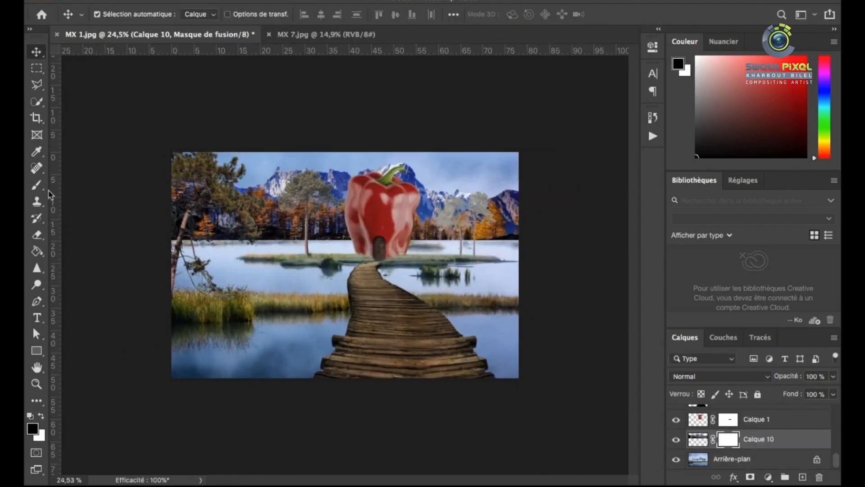
click(36, 185)
right_click(338, 232)
click(359, 318)
drag(419, 265, 458, 265)
right_click(265, 197)
scroll(275, 225, up, 6)
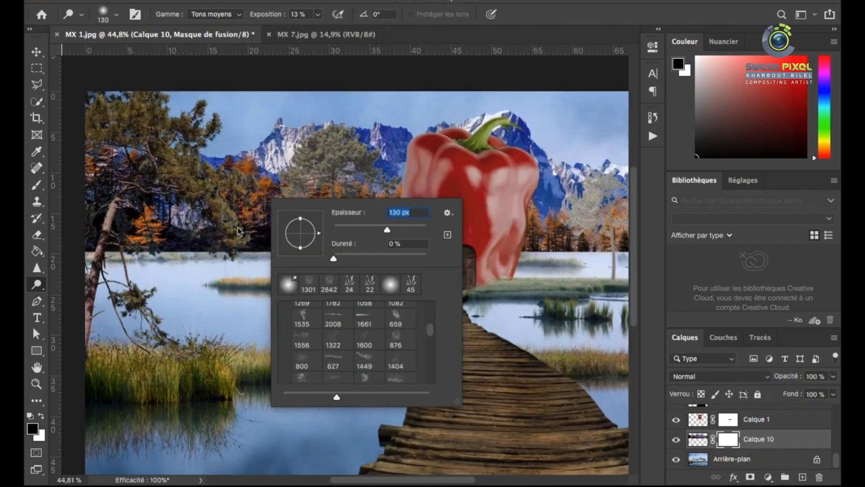
scroll(239, 231, down, 1)
click(157, 250)
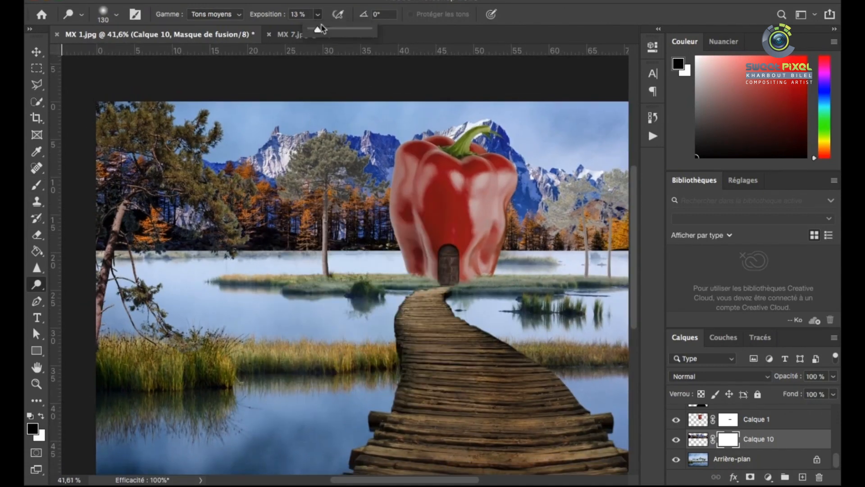
scroll(315, 235, up, 2)
right_click(288, 207)
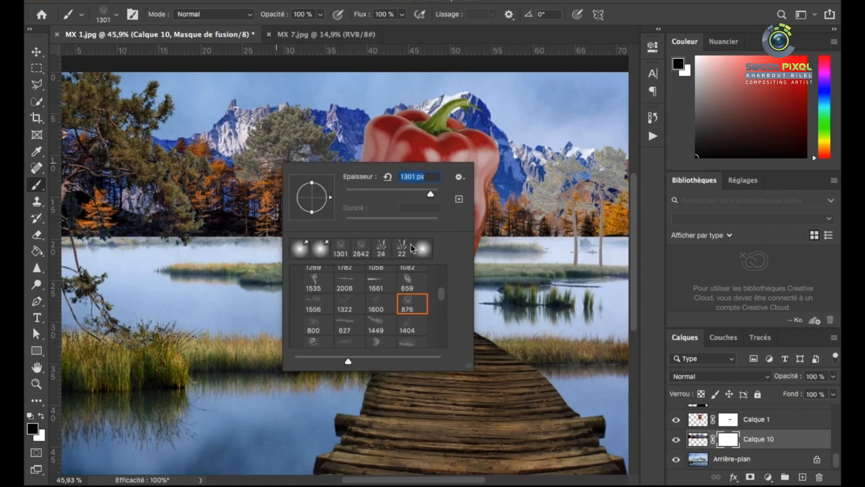
click(248, 236)
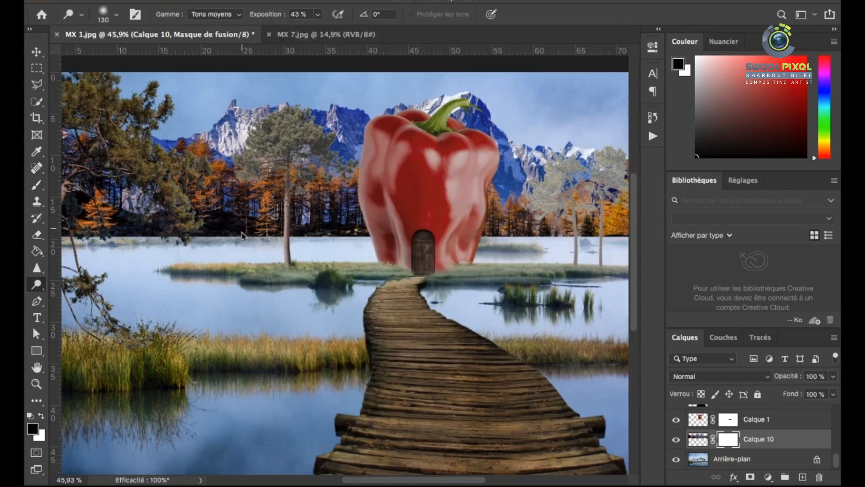
Set up a soft round brush of 171 px at 42% opacity for the Calque 10 mask
click(36, 185)
right_click(250, 145)
click(37, 185)
right_click(258, 194)
scroll(318, 322, up, 10)
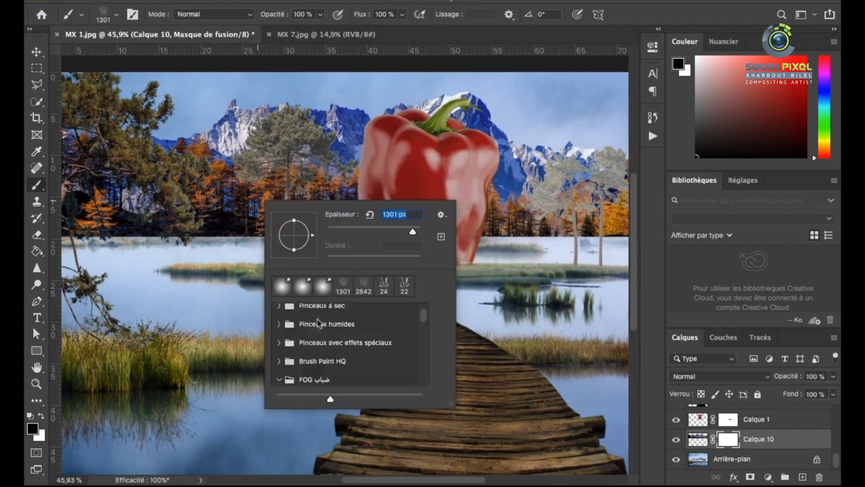
click(260, 213)
right_click(260, 212)
drag(396, 243, 355, 243)
click(320, 15)
drag(320, 31, 288, 32)
right_click(253, 204)
Paint black on Calque 10's mask along the far shoreline to fade the base of the mountains and forest into the mist
mouse_move(229, 228)
mouse_down()
mouse_move(165, 238)
mouse_move(374, 223)
mouse_move(585, 222)
mouse_up()
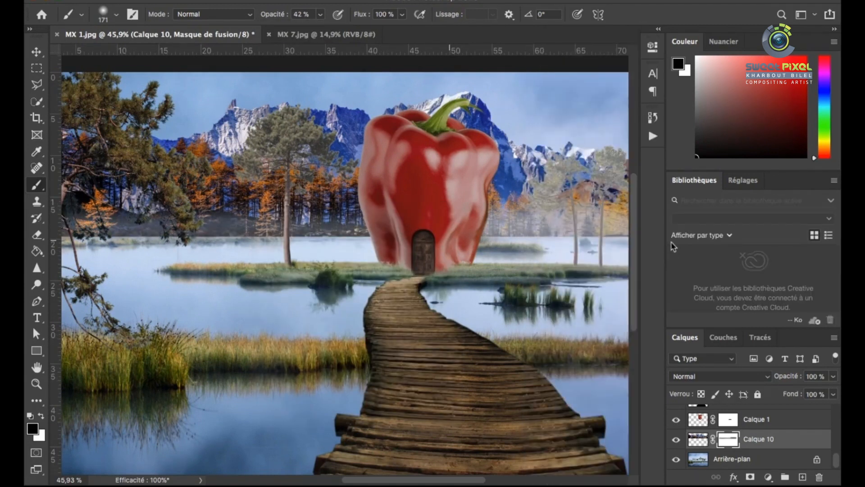
scroll(515, 251, down, 1)
scroll(515, 248, down, 3)
drag(349, 233, 68, 237)
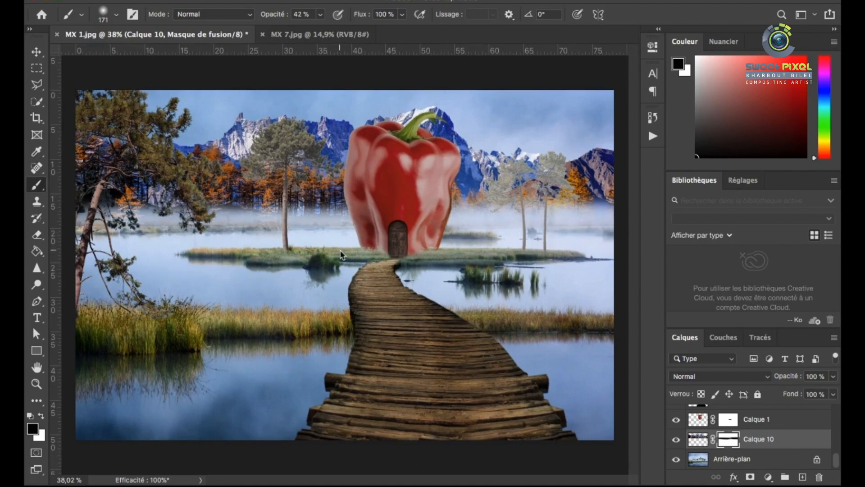
scroll(341, 255, down, 1)
drag(335, 210, 235, 224)
scroll(435, 270, down, 1)
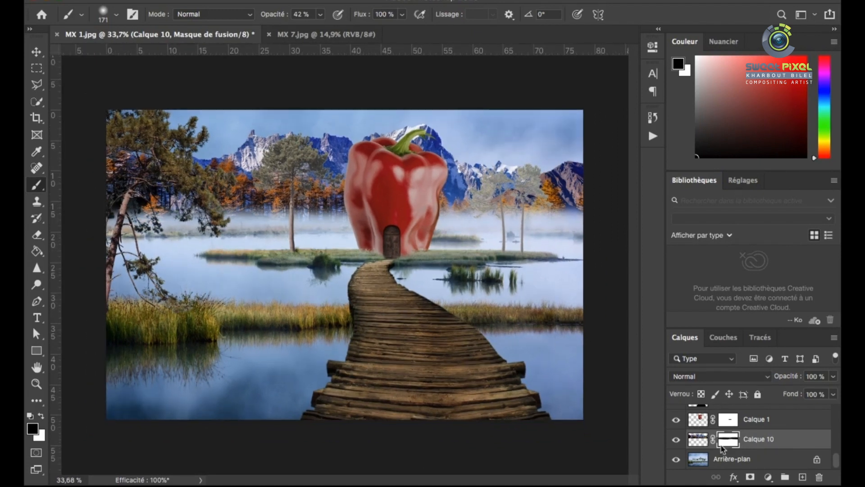
Create a new layer above Calque 10 and set up a white fog brush of 412 px
key(ctrl+shift+alt+n)
right_click(270, 221)
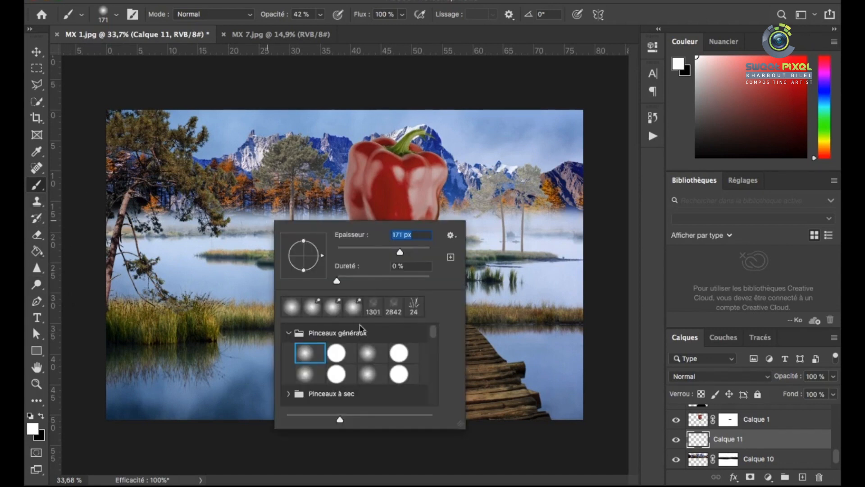
text(1301)
key(Return)
click(259, 194)
right_click(257, 159)
drag(405, 190, 383, 190)
Paint white fog on Calque 11 over the mountains and autumn forest behind the pepper and pine trees
mouse_move(253, 193)
mouse_down()
mouse_move(175, 196)
mouse_move(279, 162)
mouse_move(576, 181)
mouse_move(217, 189)
mouse_move(541, 189)
mouse_move(457, 209)
mouse_up()
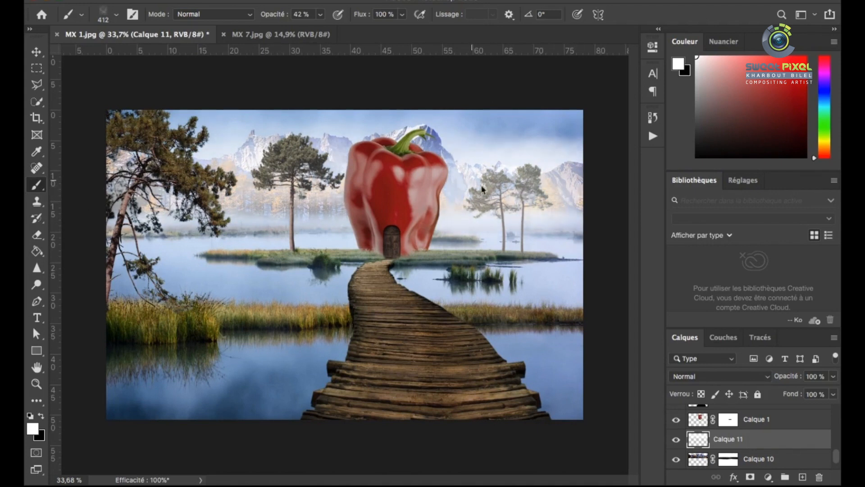
drag(350, 136, 455, 143)
drag(148, 221, 178, 214)
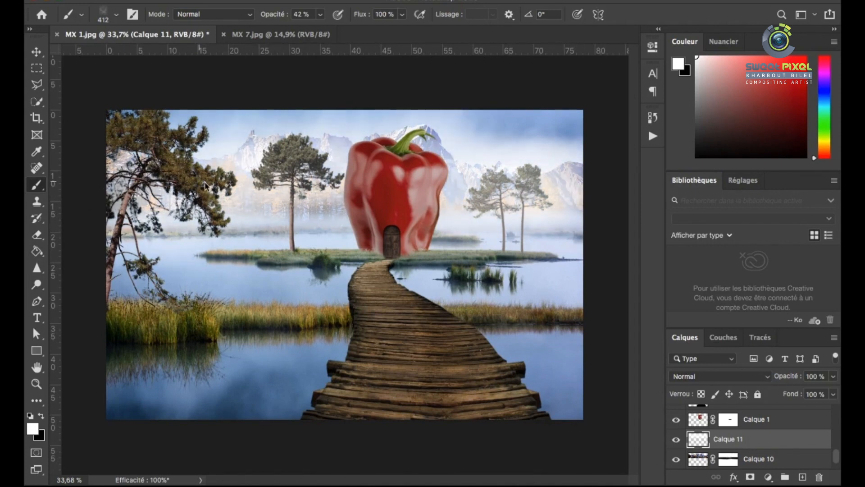
Make the mountains on Calque 10 paler with a Hue/Saturation adjustment
click(761, 458)
key(ctrl+u)
drag(585, 171, 676, 176)
key(Return)
key(b)
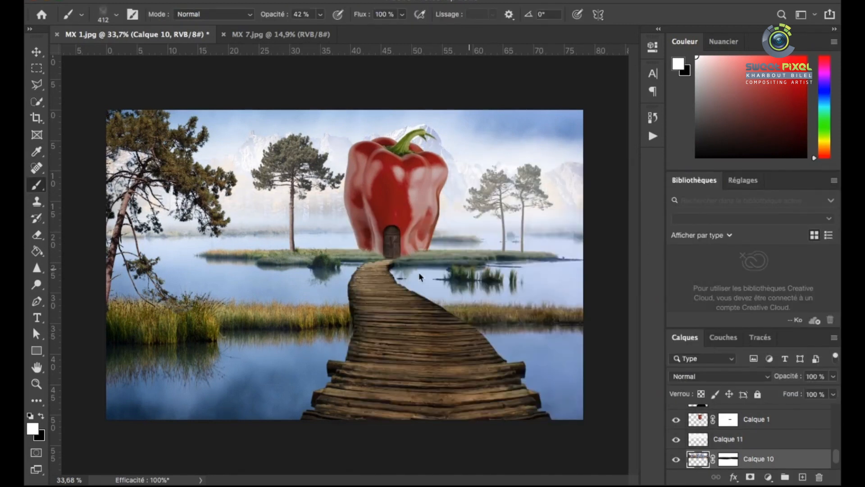
click(34, 56)
click(184, 185)
scroll(769, 420, up, 1)
scroll(769, 419, down, 2)
scroll(769, 419, up, 1)
scroll(704, 435, down, 10)
Apply a Field Blur to the Arrière-plan layer, with one pin in the sky beside the pepper and one at its door
click(699, 444)
key(Delete)
click(379, 1)
click(581, 182)
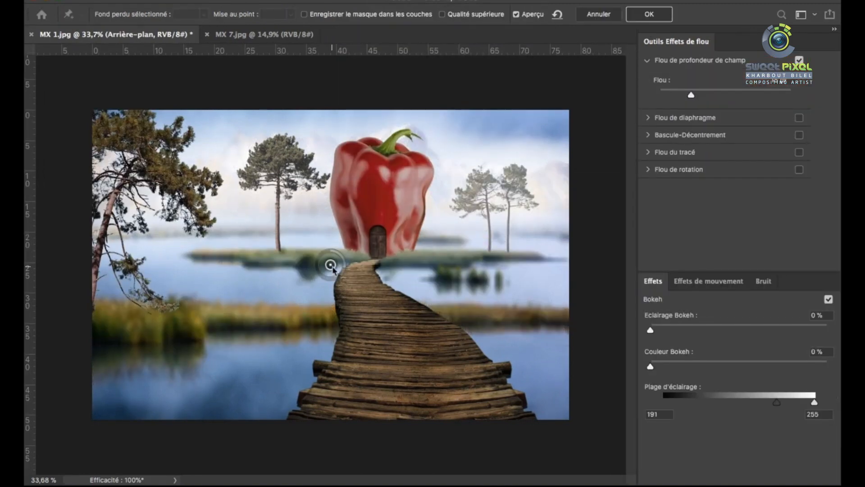
click(342, 313)
drag(336, 302, 351, 307)
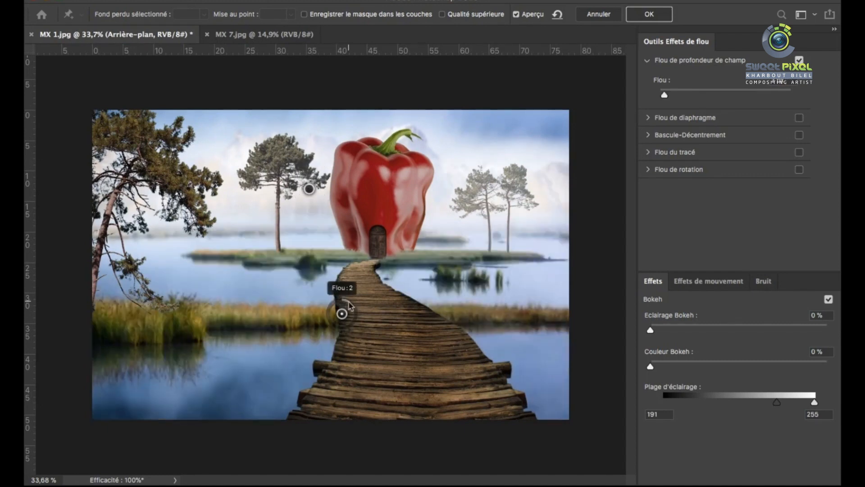
drag(312, 195, 467, 166)
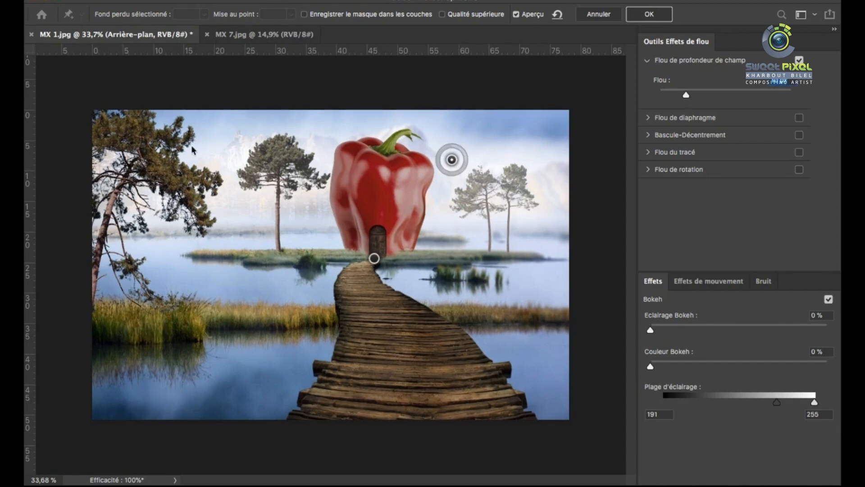
click(656, 18)
Apply a Field Blur of 10 to the foreground pine on Calque 7
click(182, 175)
click(363, 1)
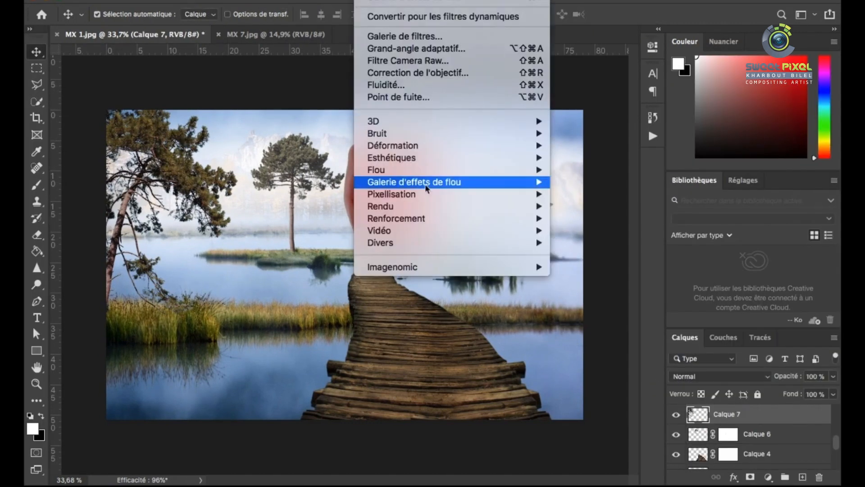
mouse_move(426, 184)
click(582, 183)
drag(345, 270, 346, 263)
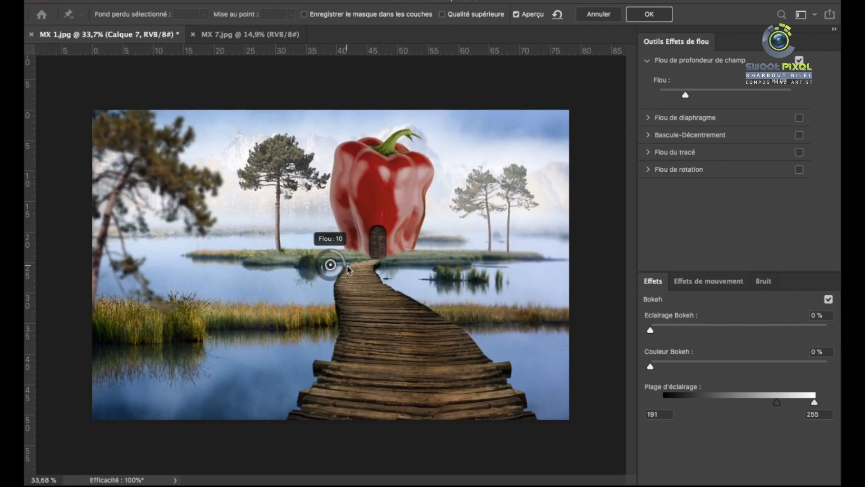
click(639, 17)
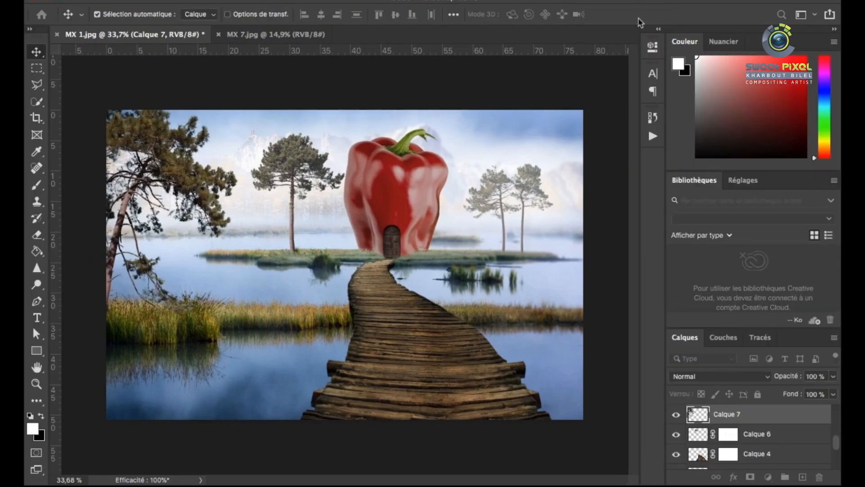
Place a copy of the blurred foreground pine at the picture's right edge and move it up in the layer order
alt+drag(180, 176, 574, 222)
drag(700, 419, 703, 392)
mouse_move(560, 160)
mouse_down()
mouse_move(541, 153)
mouse_move(560, 156)
mouse_up()
Duplicate the islet pine on Calque 6, flip the copy vertically and align it under the trunk as a water reflection
scroll(336, 241, up, 5)
click(268, 231)
key(ctrl+j)
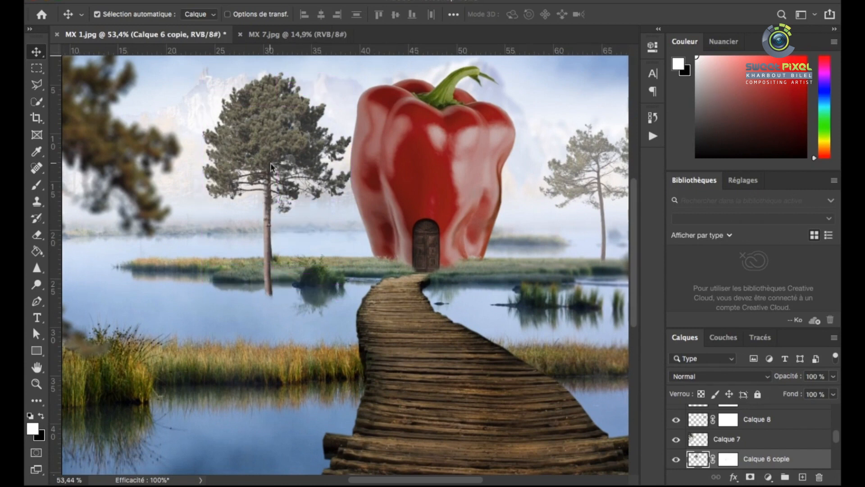
key(ctrl+t)
right_click(270, 156)
click(333, 379)
drag(267, 186, 271, 291)
drag(271, 251, 273, 288)
key(Return)
Invert the layer mask of Calque 6 copie to hide the flipped pine
click(675, 459)
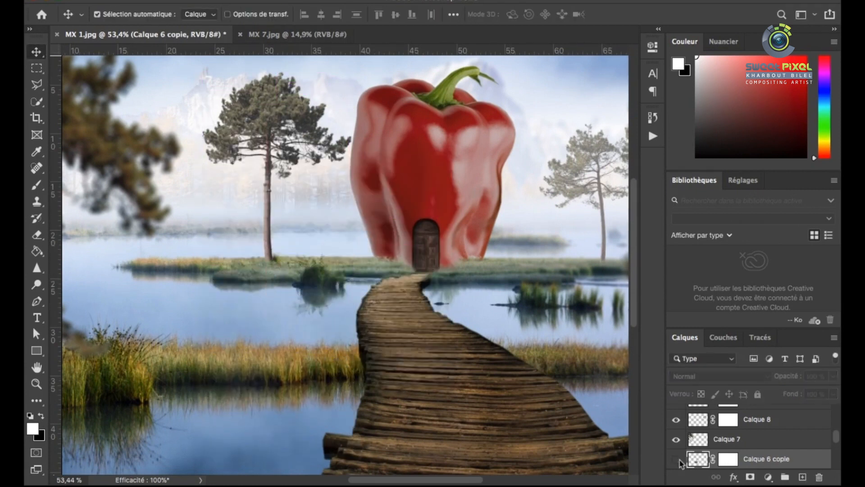
click(676, 459)
double_click(728, 459)
click(593, 245)
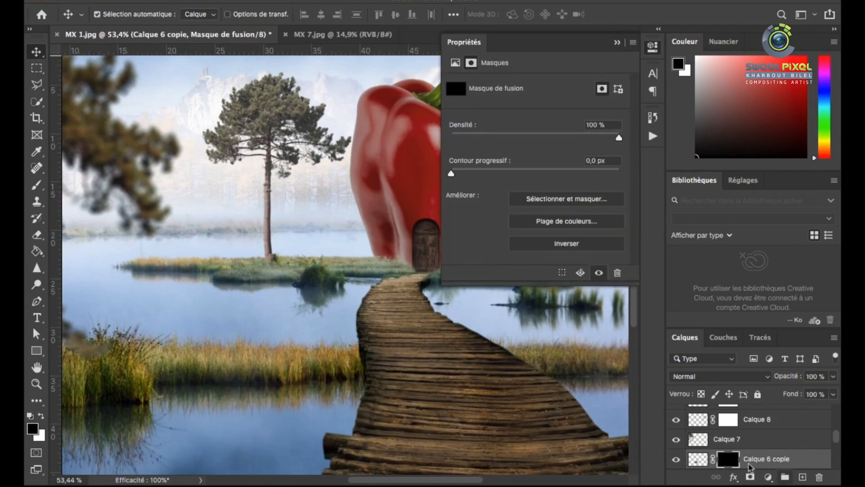
Paint white on the Calque 6 copie mask with a 179 px soft brush to reveal the trunk's reflection in the water
key(x)
key(b)
right_click(252, 248)
right_click(290, 275)
drag(440, 307, 425, 306)
key(Return)
scroll(283, 307, up, 3)
click(270, 307)
click(269, 339)
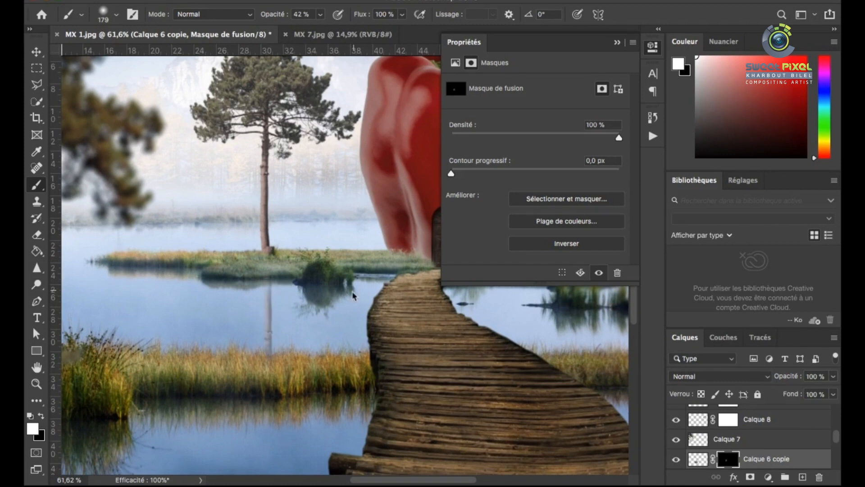
Reduce the brush to 111 px and strengthen the trunk's reflection between the islet and the reeds
scroll(284, 300, up, 3)
right_click(265, 292)
drag(400, 307, 389, 306)
key(Return)
click(260, 292)
click(260, 356)
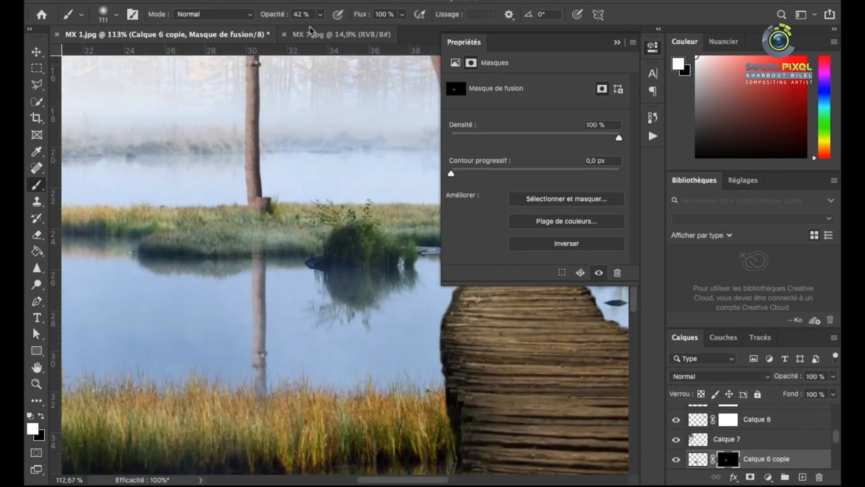
Mask the reflection off the islet's grass with a black 50 px brush at 19% opacity
click(320, 14)
drag(322, 30, 307, 30)
click(37, 421)
scroll(272, 239, up, 3)
right_click(356, 231)
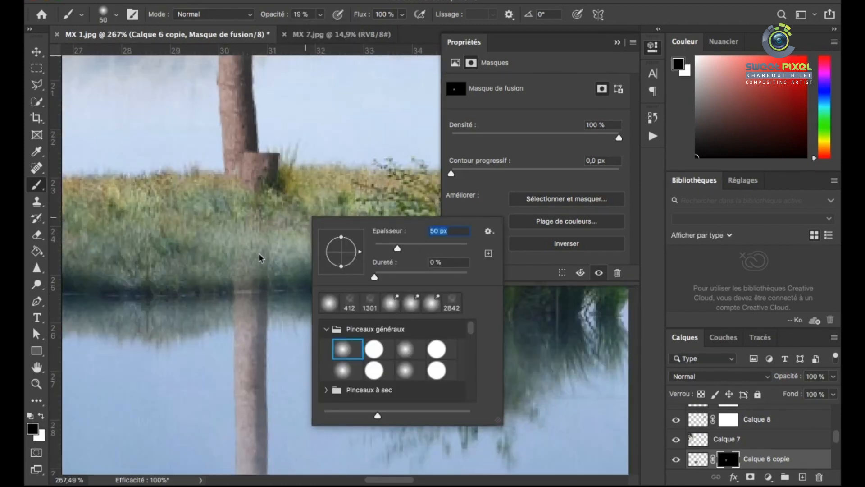
key(Return)
scroll(279, 206, down, 4)
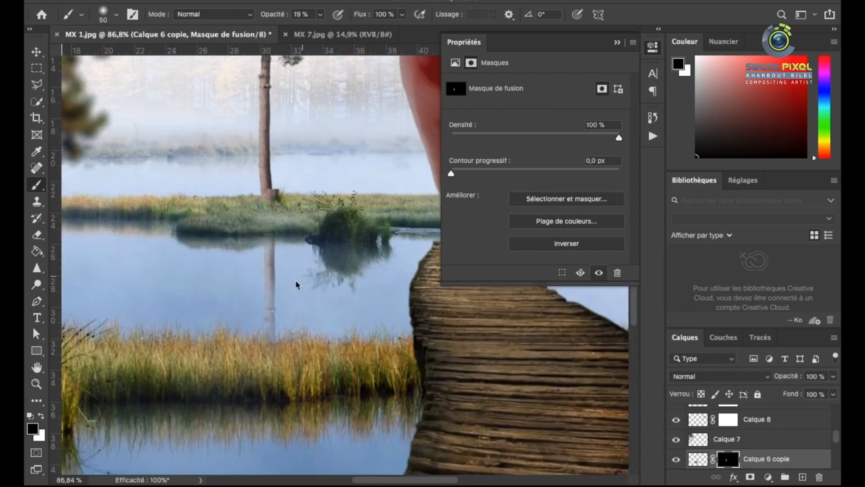
scroll(296, 280, down, 6)
scroll(168, 290, up, 4)
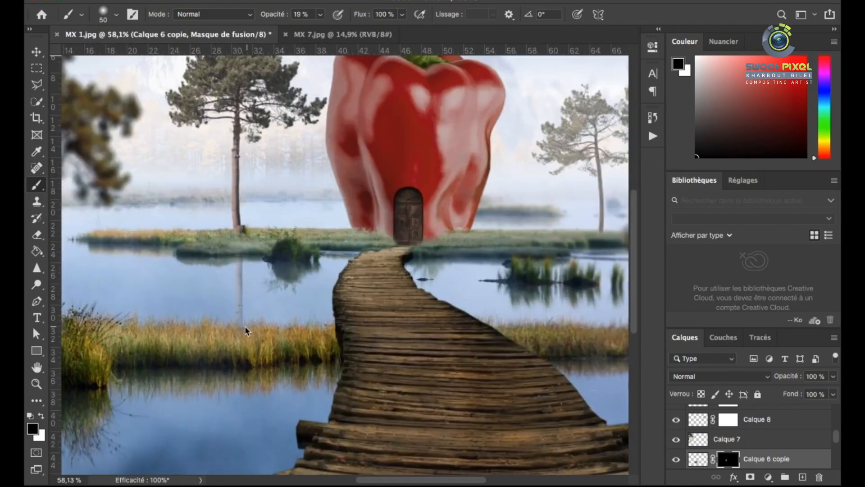
Set the mask brush to 87 px for softening the trunk's reflection where it meets the reeds
right_click(244, 331)
scroll(239, 331, up, 1)
drag(368, 307, 374, 307)
key(Return)
scroll(239, 294, down, 3)
scroll(573, 245, up, 5)
scroll(312, 300, down, 3)
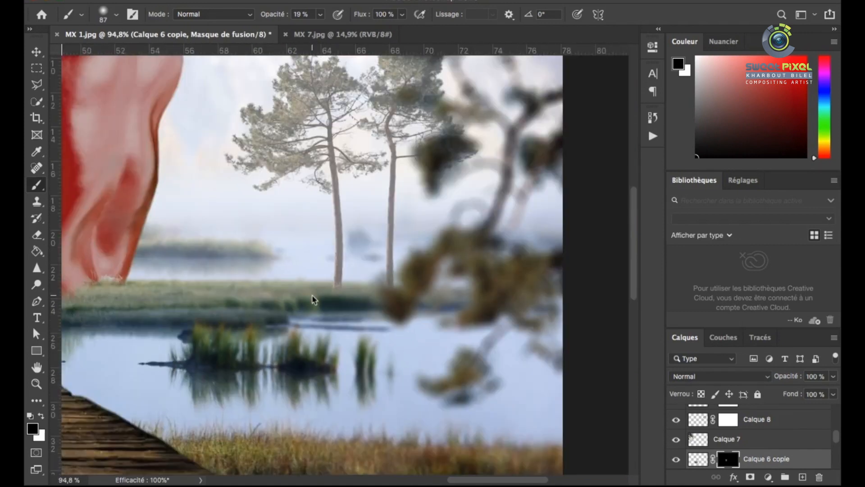
Apply a light Field Blur to the two distant pines on Calque 8
scroll(314, 300, down, 3)
key(v)
scroll(311, 170, up, 3)
click(351, 156)
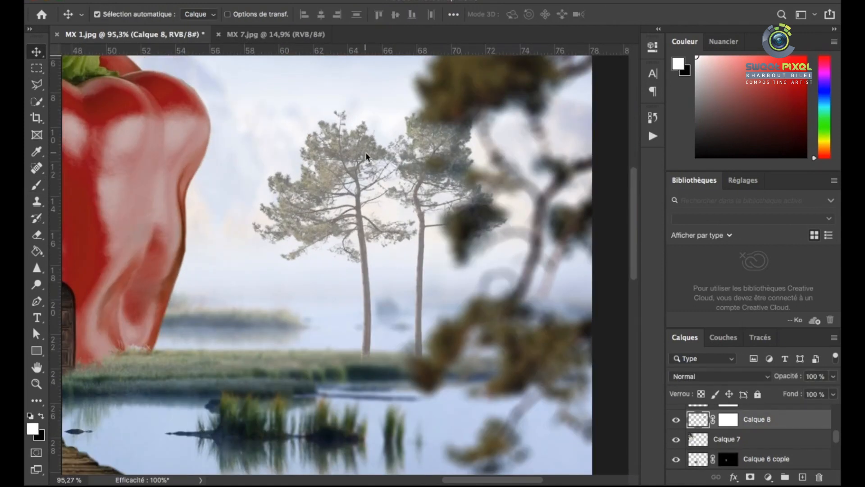
click(364, 1)
mouse_move(511, 181)
click(586, 181)
drag(685, 93, 671, 93)
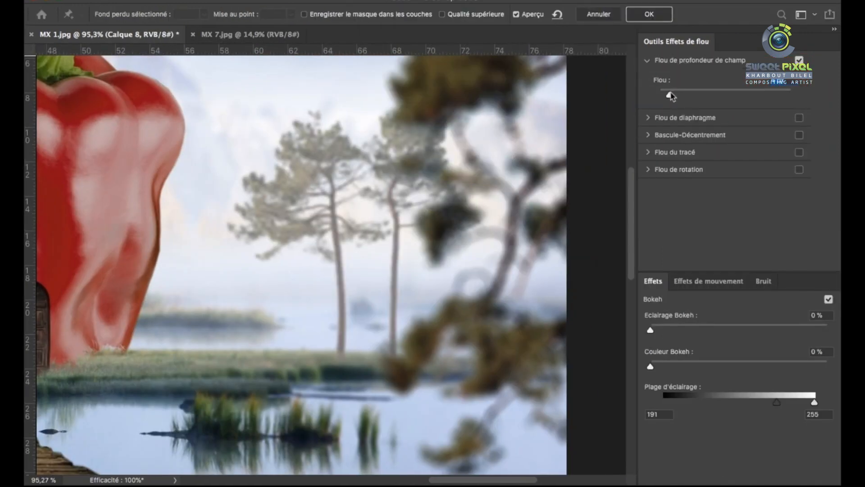
key(Return)
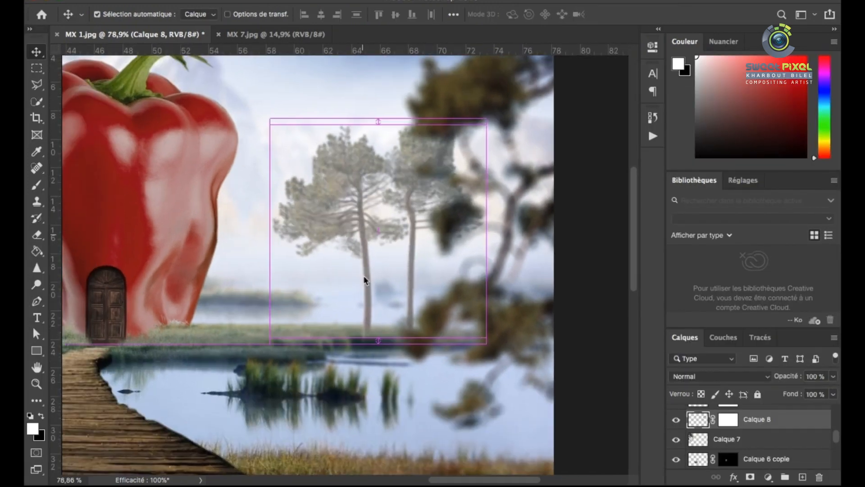
Duplicate the distant pines on Calque 8, flip the copy vertically and place it below their trunks as a reflection
key(ctrl+j)
key(ctrl+t)
right_click(398, 270)
click(446, 460)
right_click(401, 262)
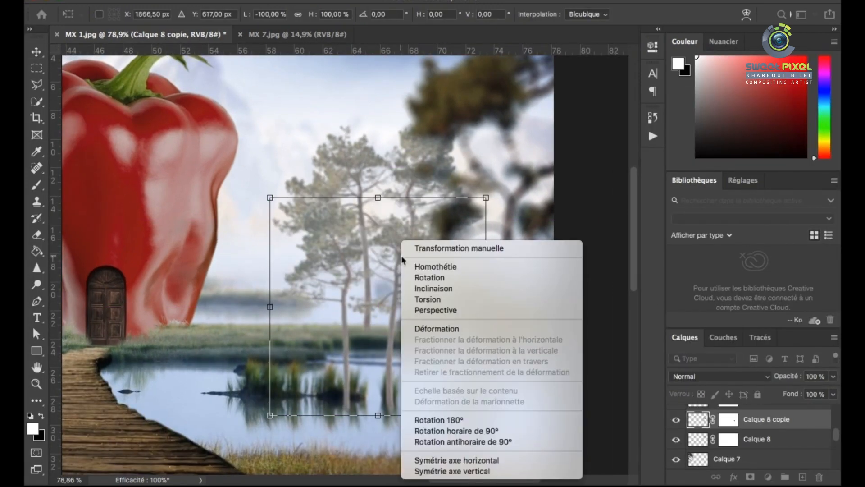
click(447, 471)
drag(411, 252, 413, 378)
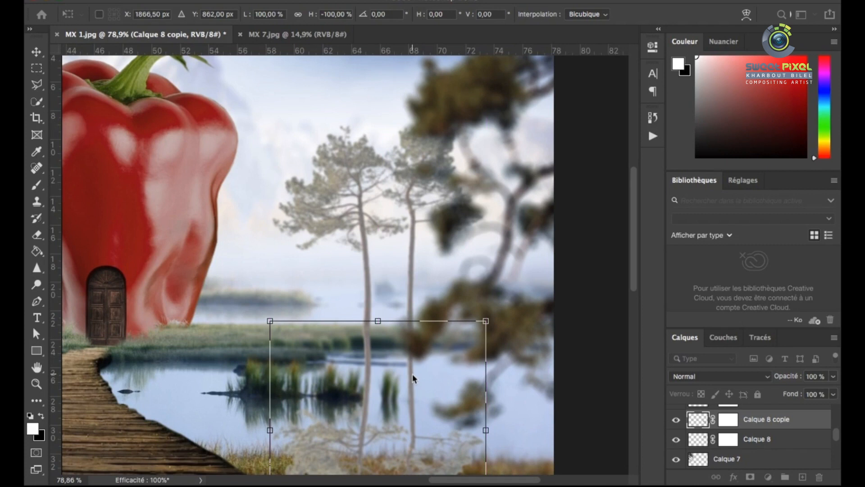
key(Return)
Invert the layer mask of Calque 8 copie to hide the flipped distant pines
click(728, 420)
click(651, 136)
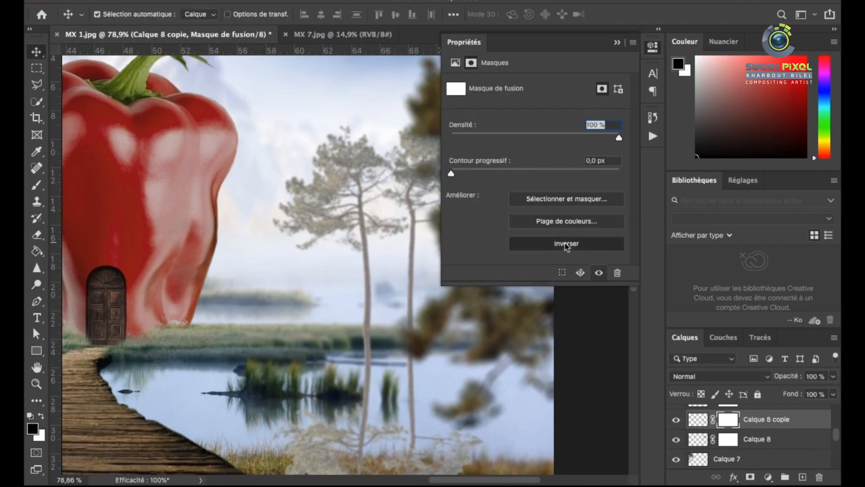
click(566, 243)
Paint white on the Calque 8 copie mask at 19% opacity to reveal a faint reflection of the distant trunks
click(43, 188)
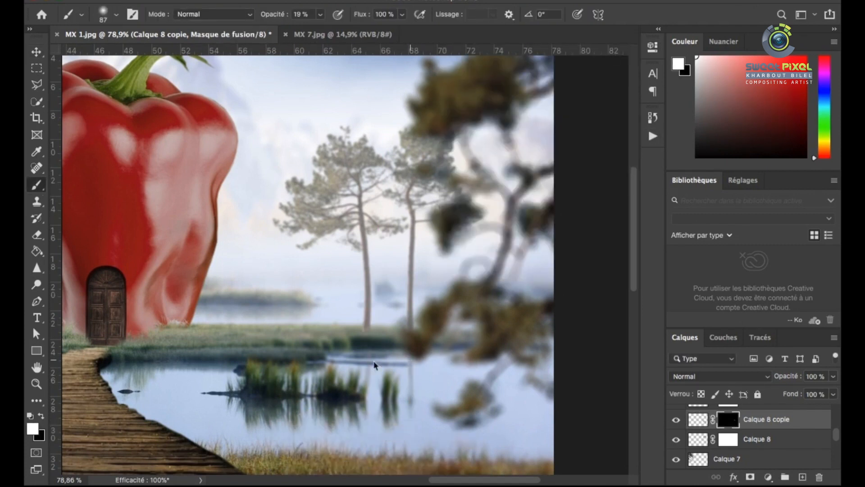
scroll(472, 365, down, 5)
scroll(534, 246, up, 4)
scroll(528, 293, down, 2)
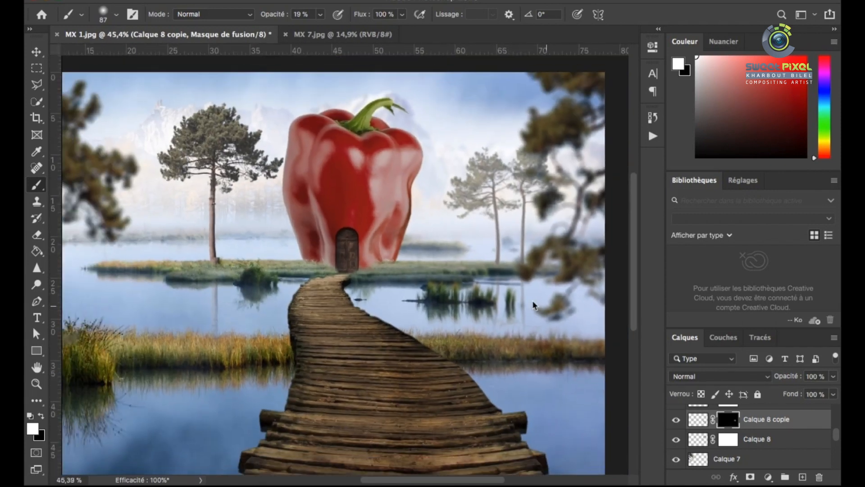
Select the background layer Calque 1 and save the composite as the Photoshop document MX 1.psd
scroll(514, 288, up, 1)
scroll(455, 295, down, 3)
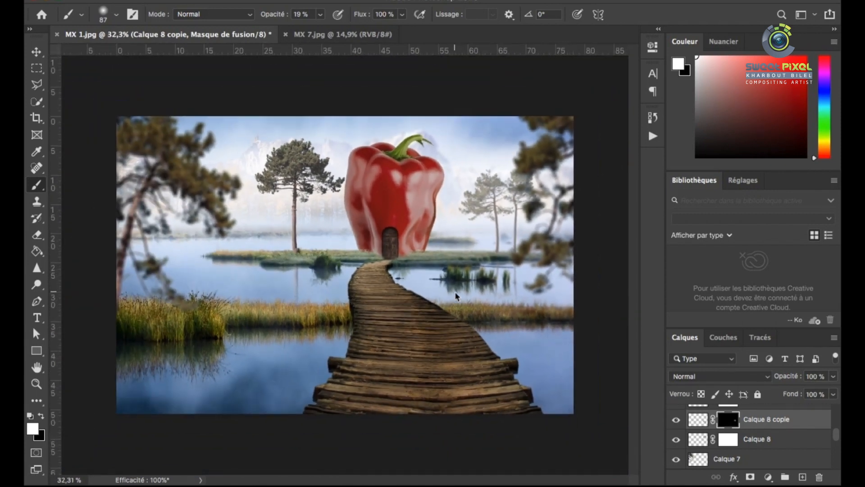
scroll(415, 173, up, 3)
key(v)
click(455, 188)
key(super+shift+s)
key(Return)
Open the photo of the wooden shuttered window, AZ.jpg, from the file manager as a separate document
scroll(370, 223, down, 1)
scroll(370, 221, down, 1)
key(super+Tab)
drag(182, 24, 353, 35)
key(super+Tab)
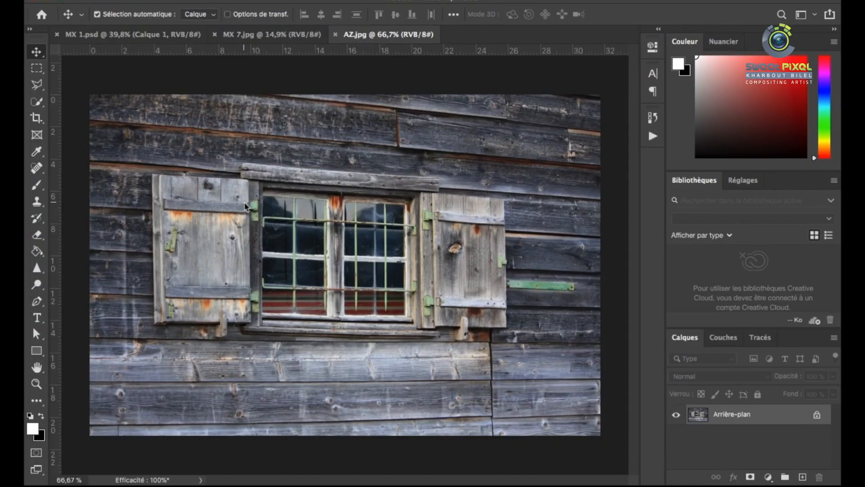
Start a Pen tool path around the window, tracing the top beam and the right shutter's top and outer edges
key(p)
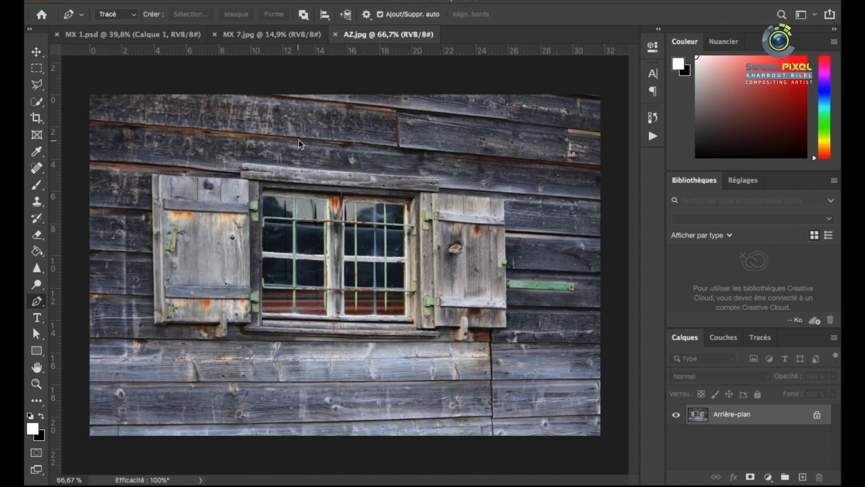
scroll(280, 151, up, 6)
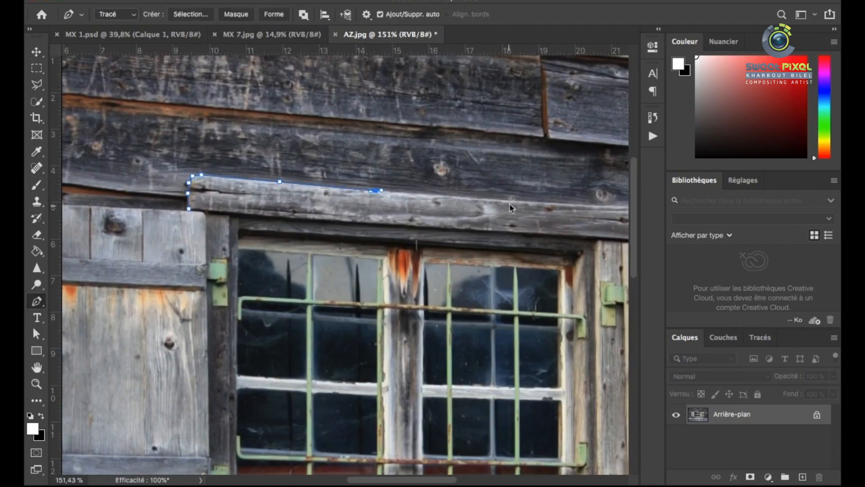
drag(509, 204, 515, 204)
scroll(536, 214, up, 4)
click(530, 225)
click(532, 282)
scroll(380, 223, down, 6)
scroll(474, 234, up, 8)
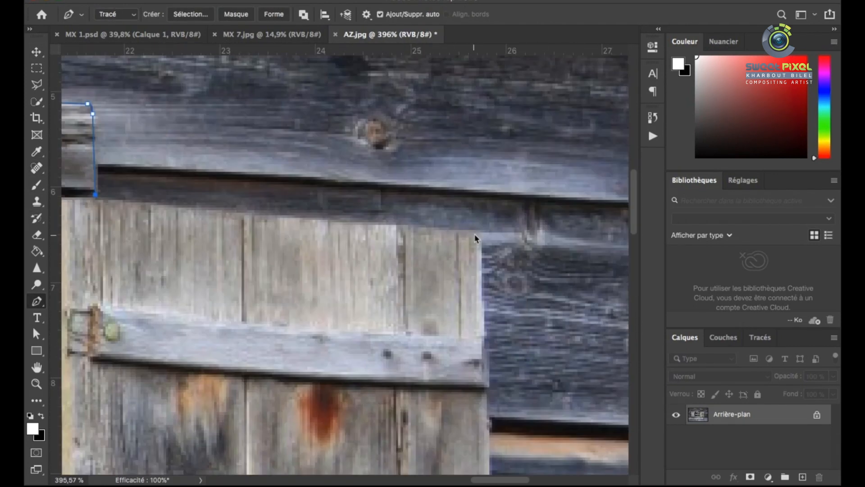
scroll(468, 308, down, 10)
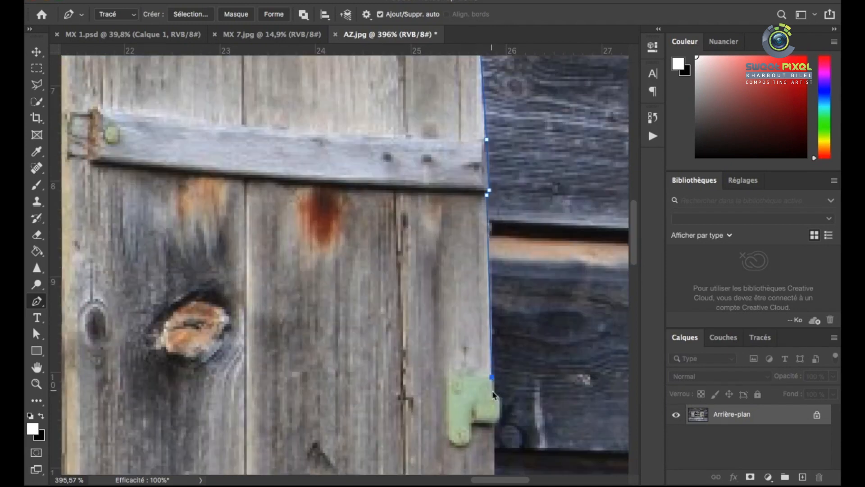
scroll(498, 405, down, 5)
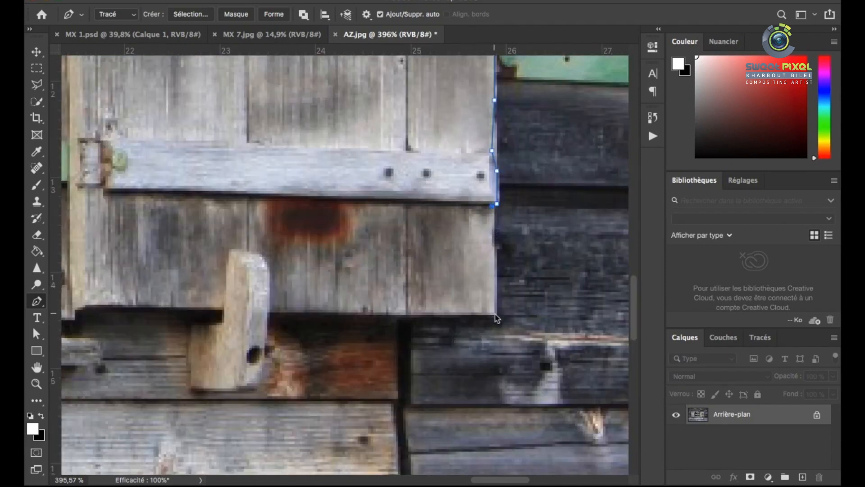
Continue the path along the right shutter's bottom edge and under the window sill to its left end
click(495, 315)
scroll(495, 314, down, 4)
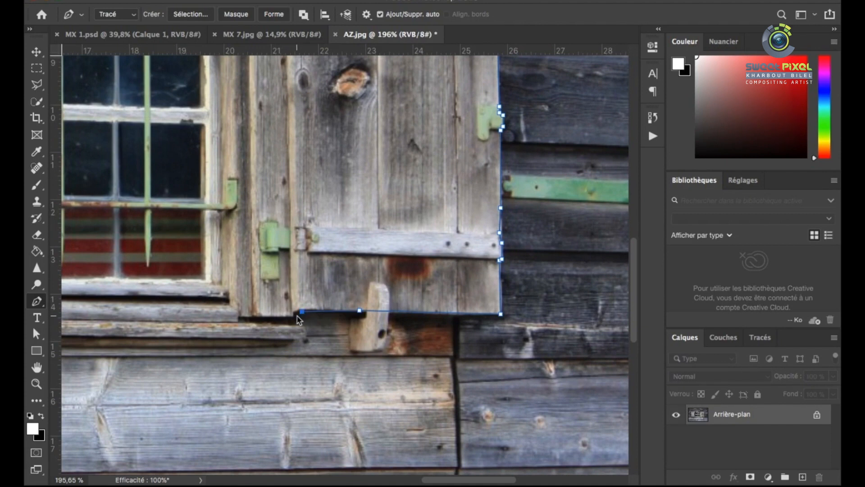
click(299, 336)
scroll(302, 338, down, 6)
scroll(349, 289, up, 4)
click(367, 339)
click(271, 338)
click(213, 336)
scroll(192, 334, up, 6)
click(226, 335)
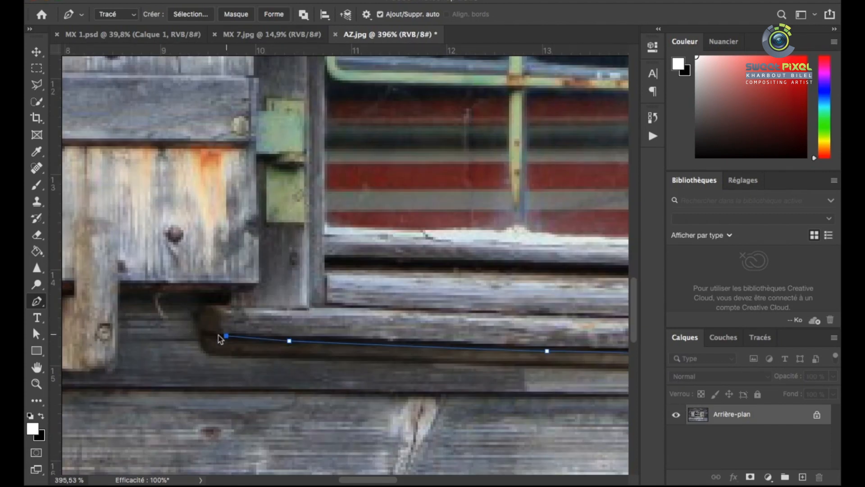
Trace the left shutter's outline up to the beam and close the path around the whole window
click(121, 291)
scroll(113, 304, down, 6)
click(105, 188)
scroll(104, 207, up, 4)
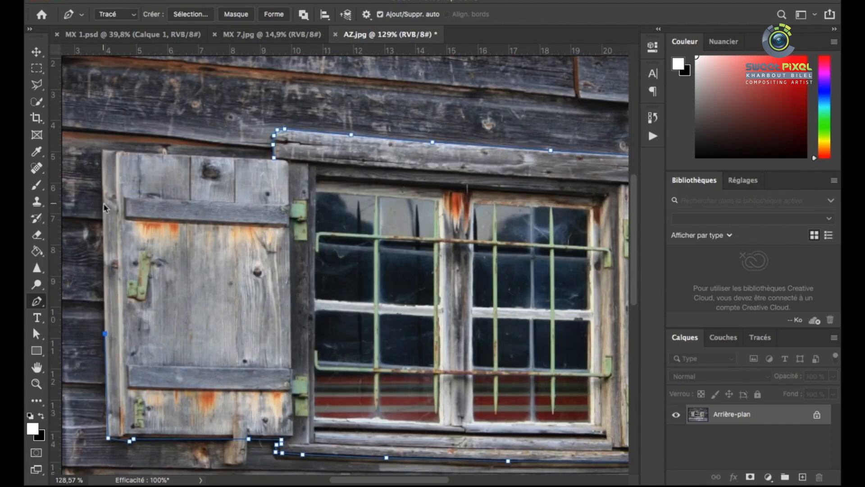
key(ctrl+0)
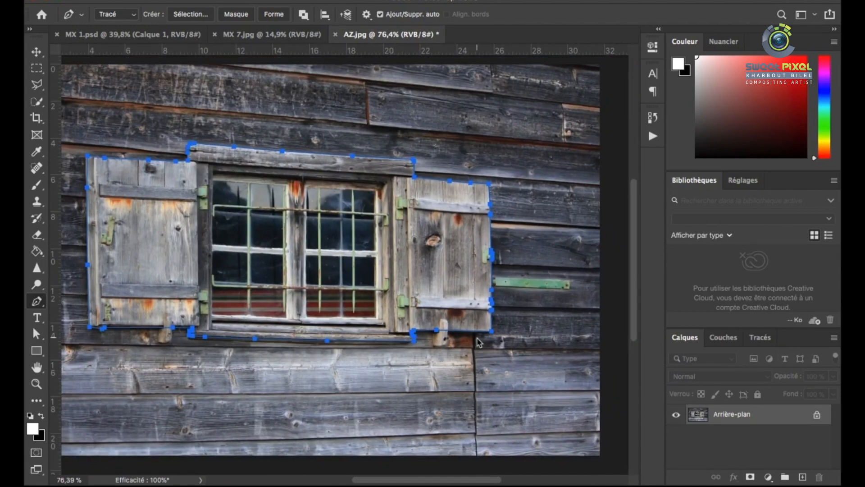
Convert the closed window path into a selection and copy the window
right_click(294, 224)
click(348, 278)
key(Return)
key(ctrl+c)
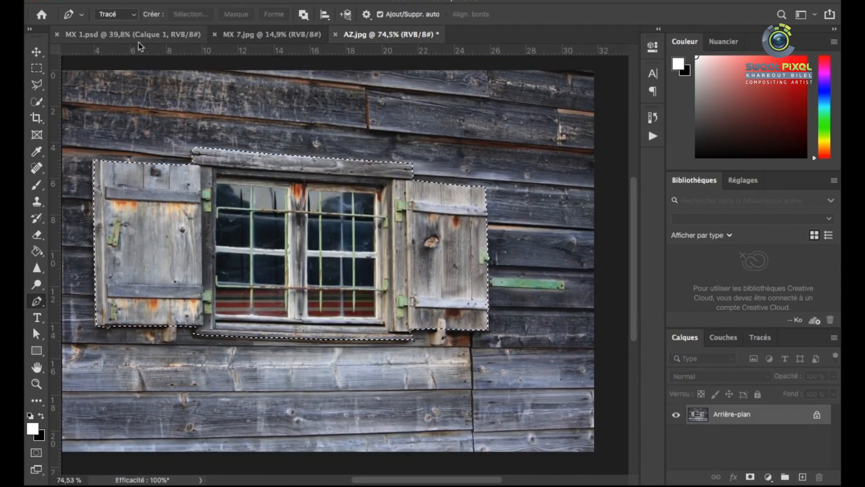
Paste the window into MX 1.psd and move it onto the red pepper
click(138, 36)
key(ctrl+v)
key(v)
scroll(425, 245, up, 4)
drag(425, 247, 536, 130)
scroll(464, 130, up, 5)
Scale the pasted window down and fit it on the pepper's upper right lobe with Free Transform
scroll(461, 128, up, 3)
key(super+t)
scroll(225, 198, down, 5)
drag(124, 184, 331, 286)
drag(418, 310, 326, 245)
scroll(311, 248, up, 5)
drag(398, 310, 380, 267)
scroll(336, 275, down, 5)
scroll(376, 261, up, 5)
scroll(348, 254, up, 2)
drag(477, 334, 480, 329)
Warp the window so its frame and both shutters follow the curved surface of the pepper
right_click(376, 237)
click(406, 317)
drag(423, 314, 418, 317)
drag(418, 221, 414, 218)
drag(416, 318, 409, 320)
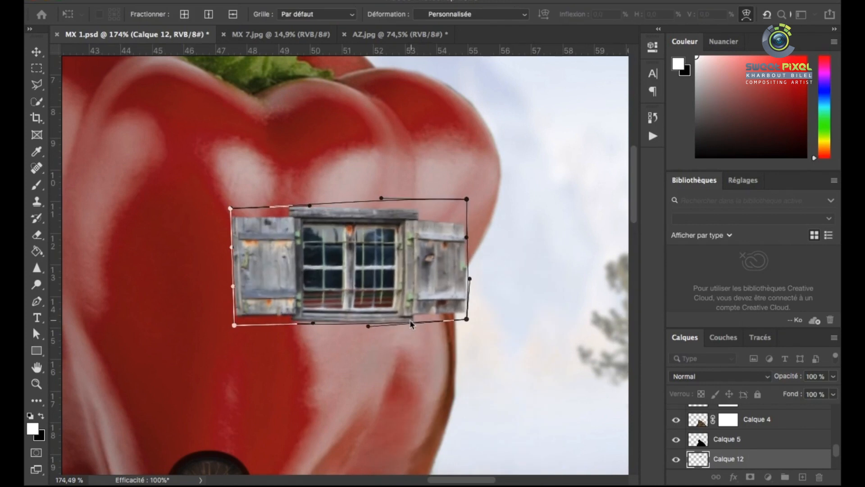
drag(296, 318, 297, 323)
drag(417, 217, 412, 216)
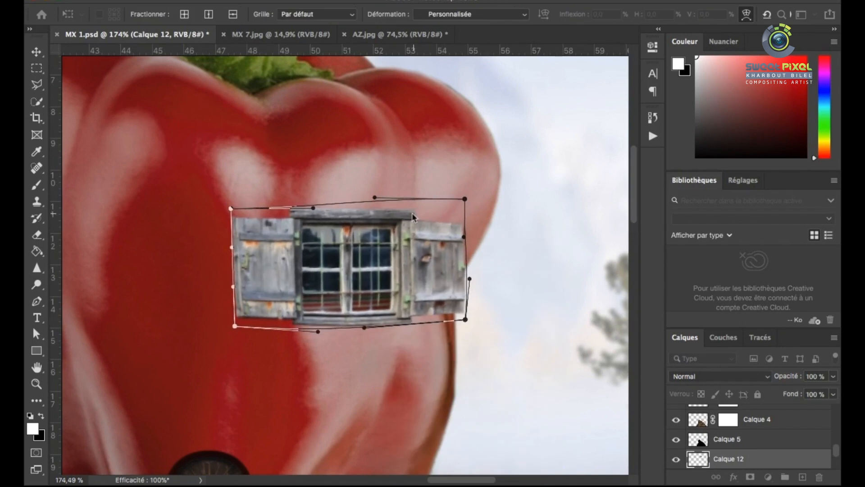
drag(459, 317, 451, 321)
drag(453, 277, 446, 279)
scroll(394, 279, down, 1)
scroll(209, 291, up, 6)
drag(271, 342, 274, 347)
drag(502, 364, 501, 360)
drag(485, 313, 498, 297)
scroll(498, 318, down, 15)
scroll(479, 302, up, 10)
key(Return)
Nudge the warped window slightly to the left on the pepper
key(super+t)
key(Return)
scroll(426, 265, down, 8)
scroll(426, 256, up, 3)
scroll(411, 254, up, 4)
mouse_move(413, 271)
mouse_down()
mouse_move(386, 270)
mouse_move(411, 271)
mouse_up()
Adjust the window's Hue/Saturation to hue -2, saturation -48 and lightness -1, without colorizing
key(super+u)
drag(435, 215, 593, 160)
click(794, 315)
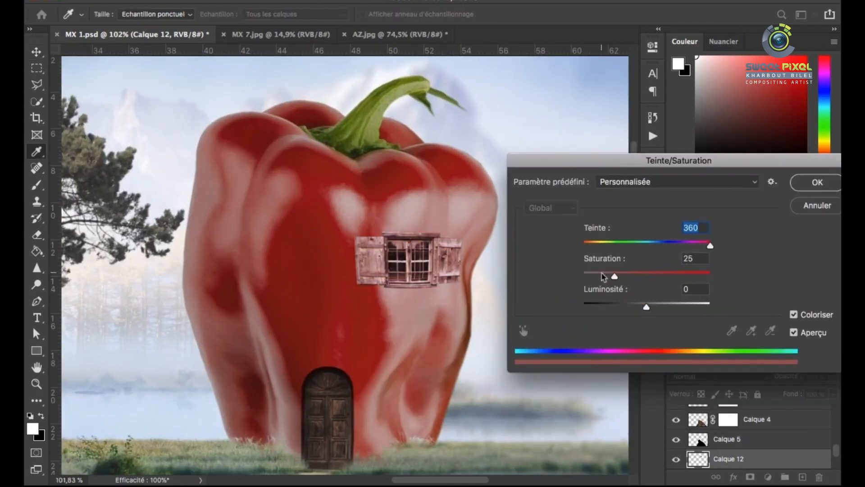
drag(605, 276, 600, 276)
drag(585, 244, 592, 246)
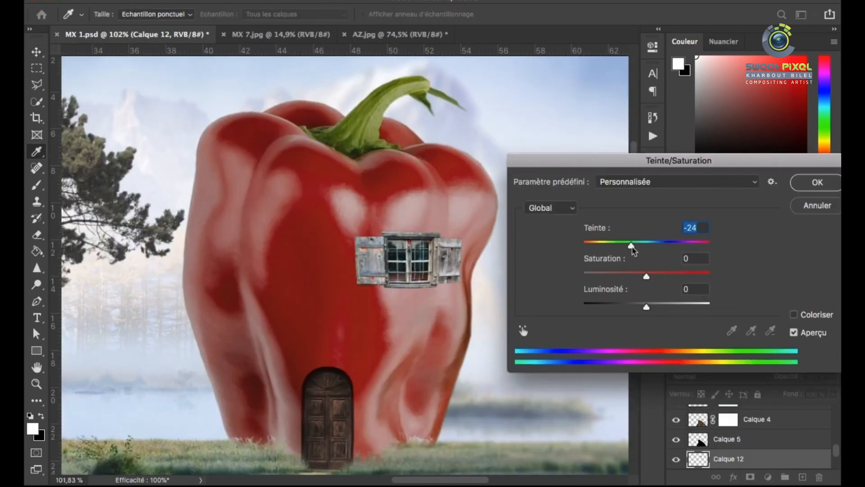
drag(616, 277, 616, 276)
drag(646, 306, 645, 308)
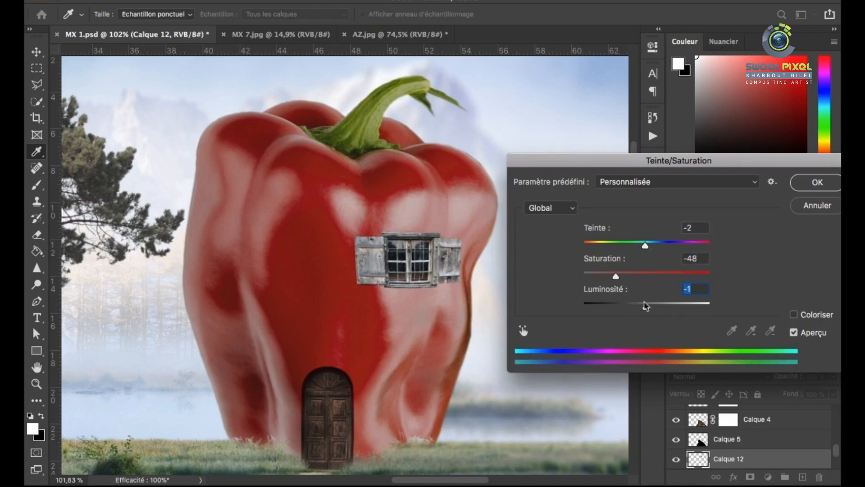
key(Return)
Duplicate the window, flip the copy horizontally and place it at the same height on the pepper's left edge
drag(447, 270, 333, 250)
key(super+t)
right_click(283, 247)
click(412, 455)
drag(243, 249, 212, 257)
drag(283, 290, 284, 284)
key(Return)
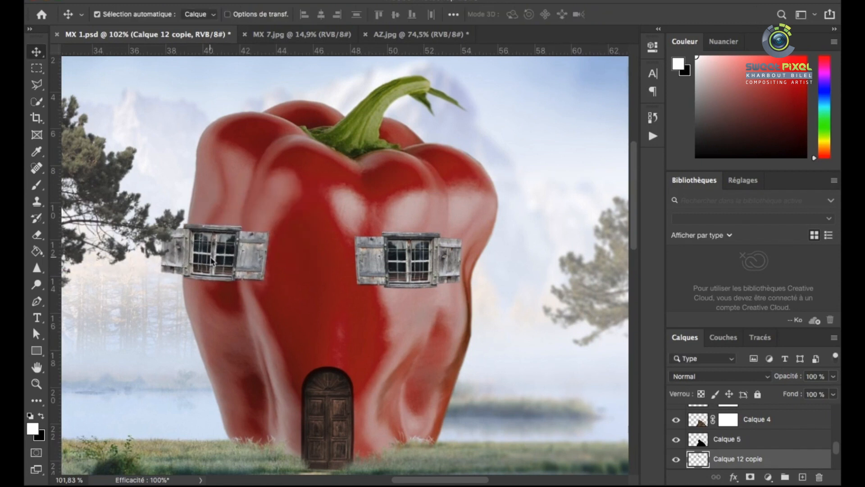
Outline the left window's inner shutter with the Polygonal Lasso, then cut and paste it onto its own layer
scroll(243, 253, up, 5)
scroll(258, 229, down, 2)
scroll(257, 229, up, 3)
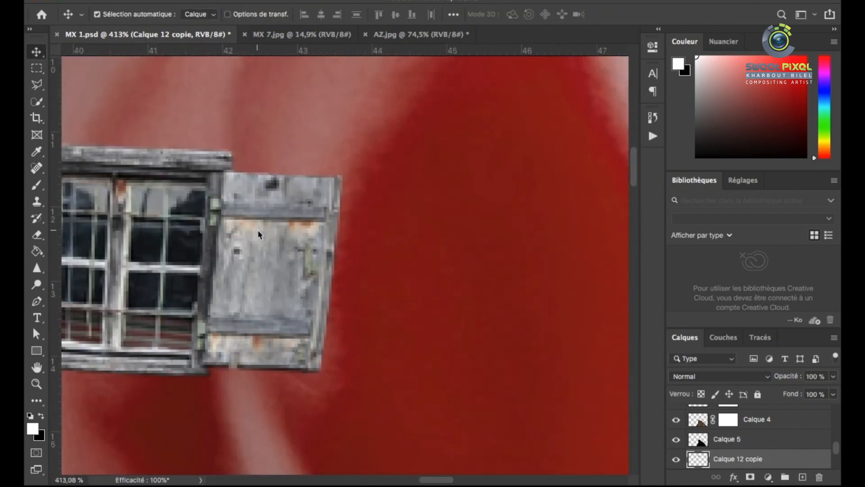
key(l)
scroll(266, 227, down, 3)
scroll(223, 243, up, 4)
click(275, 123)
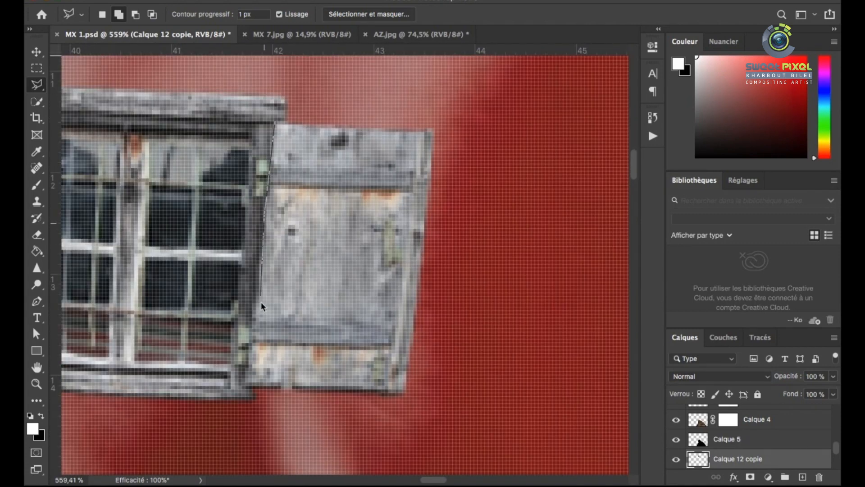
click(275, 122)
key(super+x)
key(super+v)
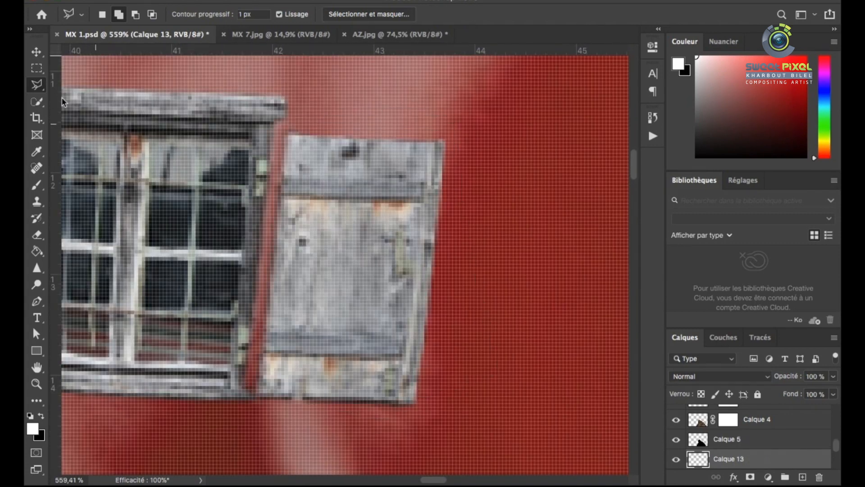
Flip the separated shutter horizontally, distort it in perspective and place it closed over the left window's right pane
key(super+t)
right_click(359, 232)
click(386, 439)
scroll(379, 306, down, 3)
drag(343, 166, 377, 173)
drag(316, 171, 314, 165)
drag(281, 357, 283, 340)
mouse_move(406, 357)
mouse_down()
mouse_move(385, 342)
mouse_move(408, 359)
mouse_up()
drag(382, 285, 360, 284)
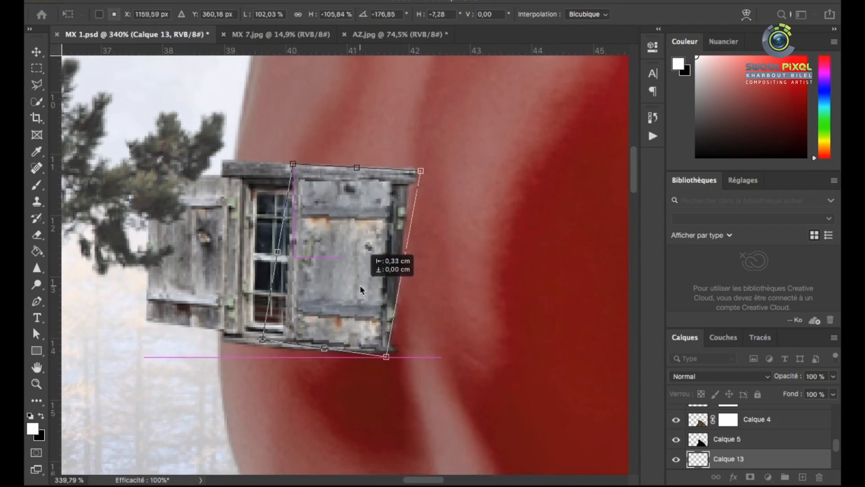
key(Return)
drag(337, 244, 337, 254)
Select the top beam of the left window with the Polygonal Lasso and copy it to a new layer
click(37, 84)
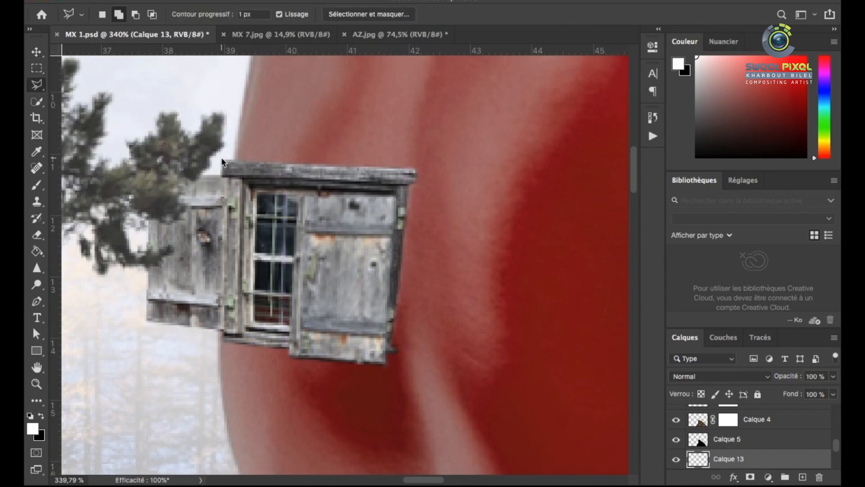
key(super+j)
key(Return)
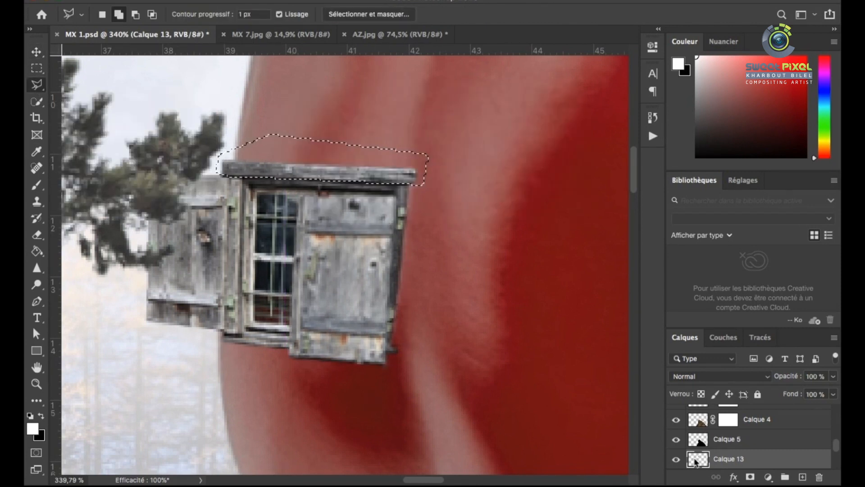
scroll(695, 459, down, 1)
click(696, 460)
key(super+j)
Rotate the beam copy upright, stack its layer above the shutter and place it along the closed shutter's right side
click(37, 52)
drag(419, 136, 416, 282)
key(super+t)
drag(396, 188, 425, 250)
key(Return)
drag(716, 460, 717, 429)
drag(360, 272, 360, 260)
drag(415, 287, 400, 274)
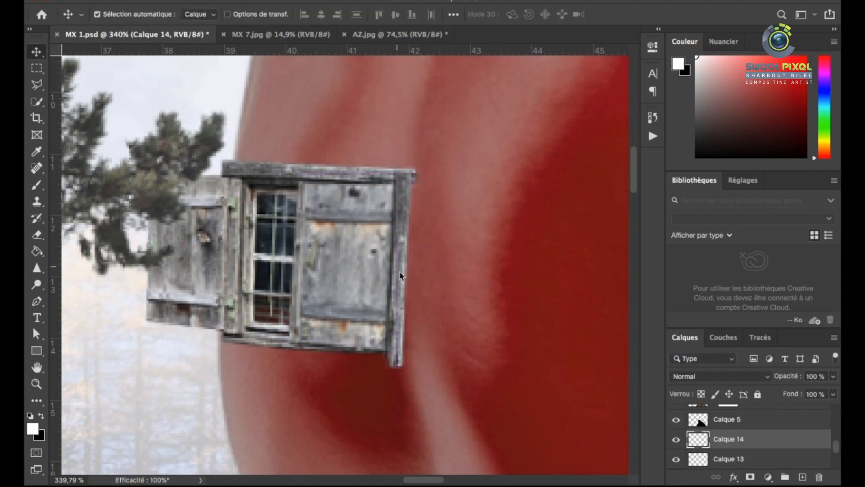
Shorten the upright beam at both ends to match the height of the left window frame
key(super+t)
drag(396, 377, 396, 359)
scroll(401, 209, up, 5)
drag(399, 129, 401, 139)
key(Return)
key(super+t)
key(Return)
scroll(379, 246, down, 1)
scroll(379, 246, down, 5)
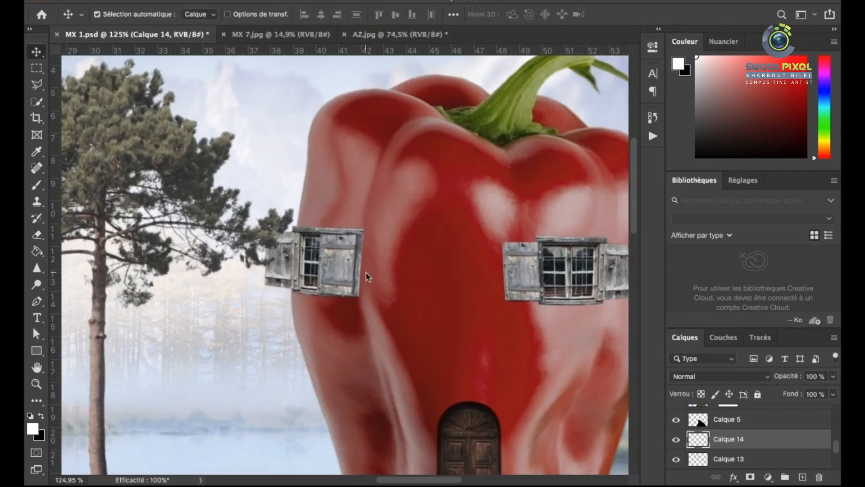
Merge the beam, closed shutter and left window layers into a single layer
scroll(366, 274, up, 3)
click(699, 457)
shift+click(698, 443)
key(super+e)
Warp the merged left window so its frame and shutters curve with the pepper's left side
key(super+t)
right_click(338, 239)
click(382, 328)
drag(368, 266, 360, 261)
drag(363, 308, 366, 311)
drag(366, 206, 366, 201)
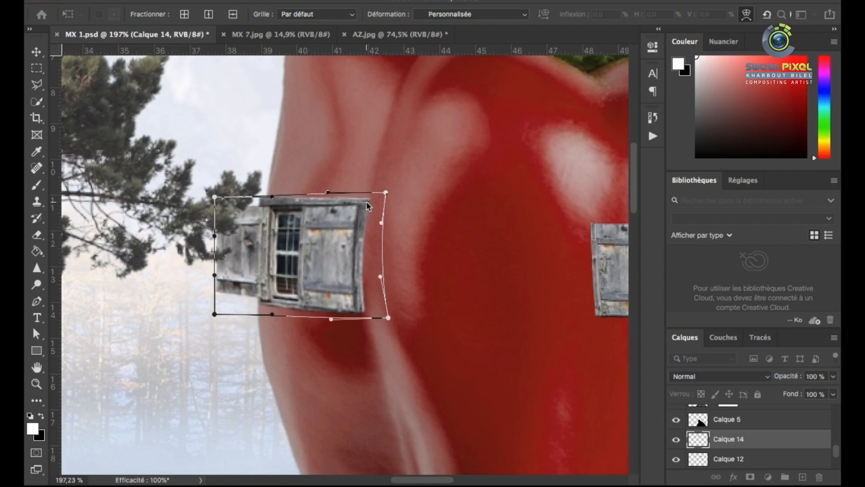
drag(266, 291, 267, 291)
drag(267, 210, 272, 208)
drag(274, 275, 276, 275)
key(Return)
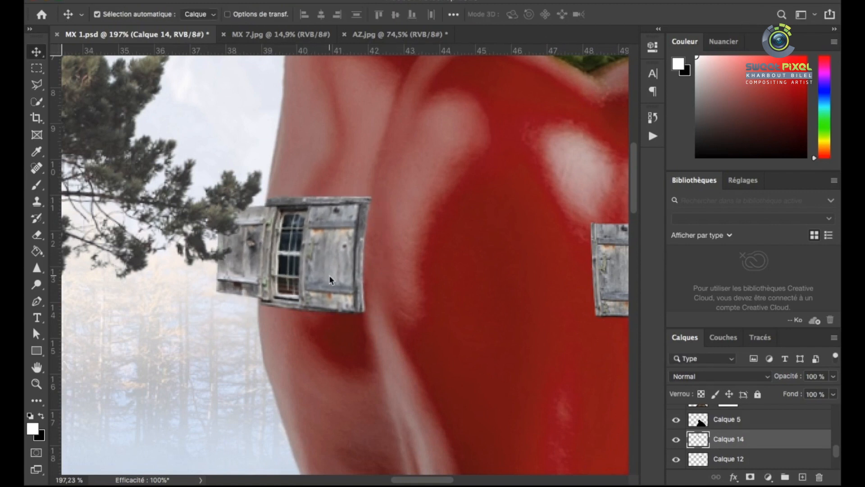
Scale the left window down slightly and reposition it against the pepper's left side
scroll(330, 273, down, 5)
scroll(363, 164, up, 5)
key(super+t)
drag(391, 160, 375, 172)
drag(339, 232, 344, 231)
drag(312, 274, 312, 281)
key(Return)
scroll(336, 207, down, 5)
scroll(391, 178, up, 5)
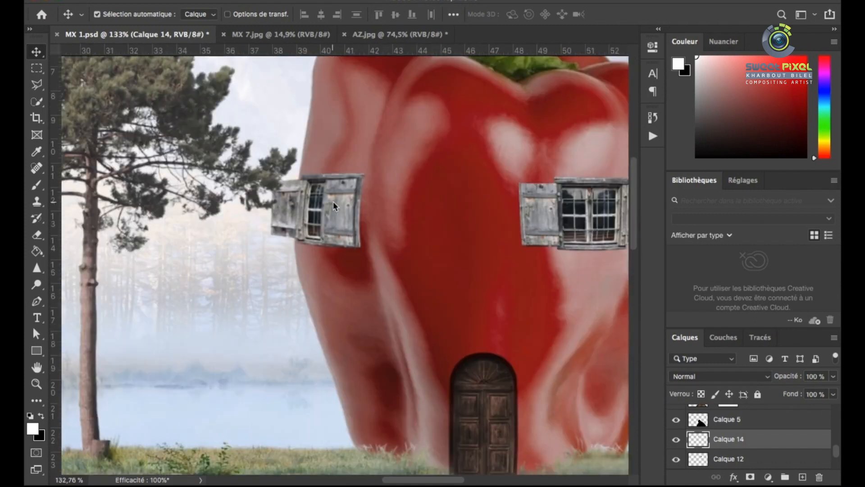
Darken the left window with Hue/Saturation, setting its lightness to -9
scroll(345, 209, down, 2)
key(super+u)
drag(590, 170, 599, 172)
drag(629, 312, 623, 313)
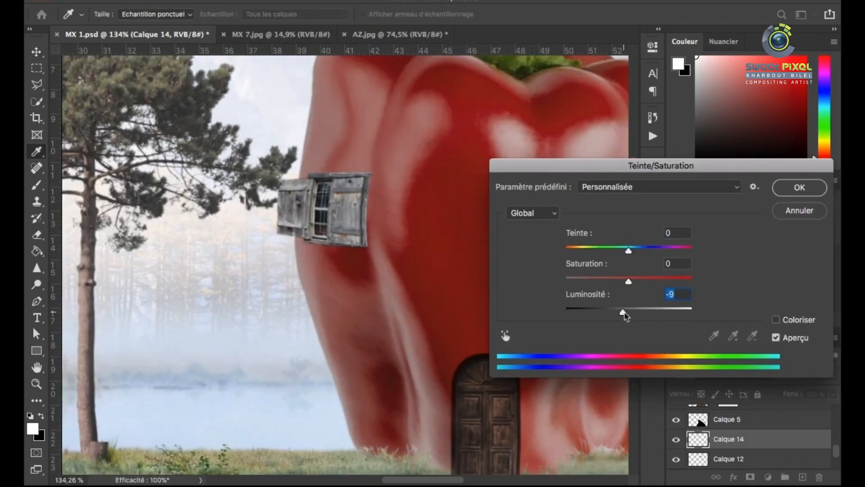
key(Return)
scroll(315, 208, down, 6)
scroll(316, 207, up, 1)
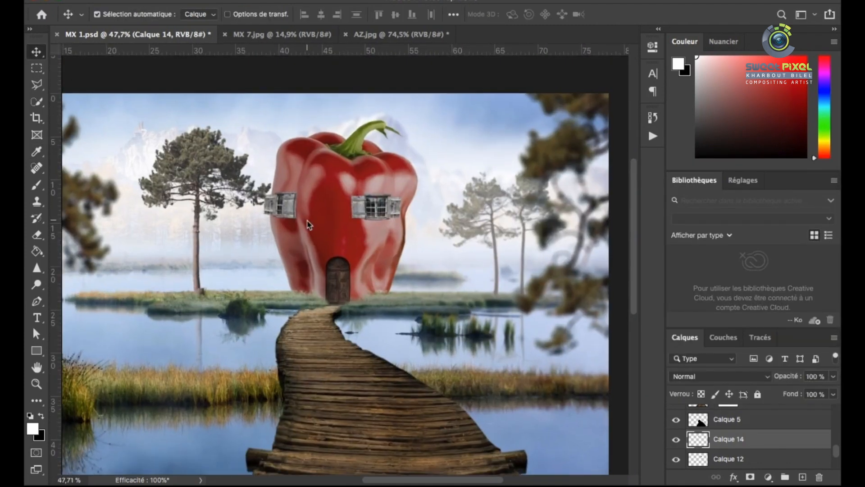
Desaturate the red pepper layer with Hue/Saturation, setting its saturation to -28
scroll(318, 206, down, 2)
scroll(388, 185, up, 2)
click(389, 183)
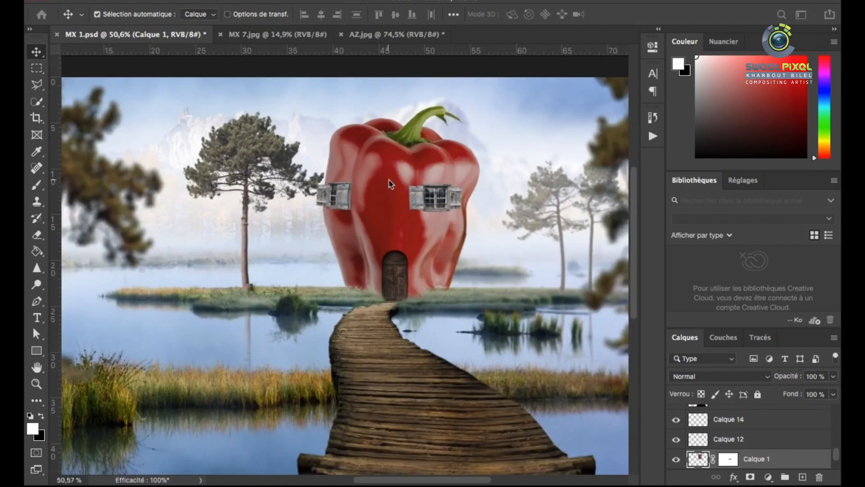
key(super+u)
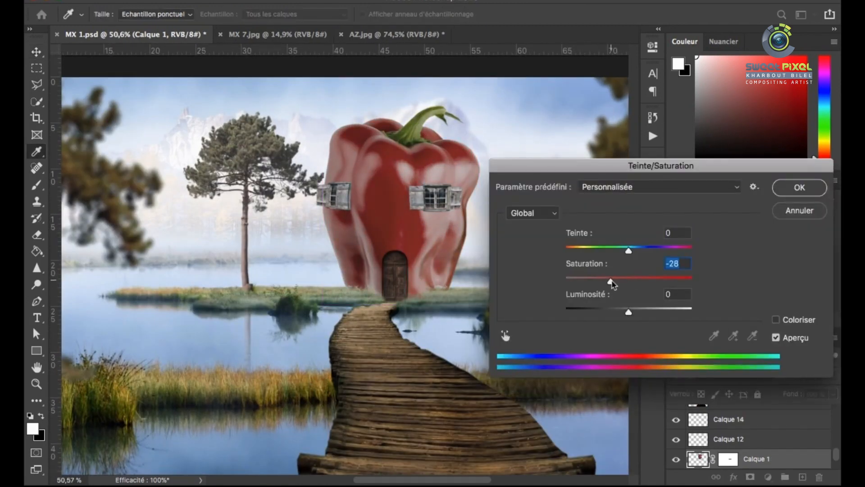
click(799, 188)
scroll(350, 247, down, 4)
scroll(351, 247, up, 1)
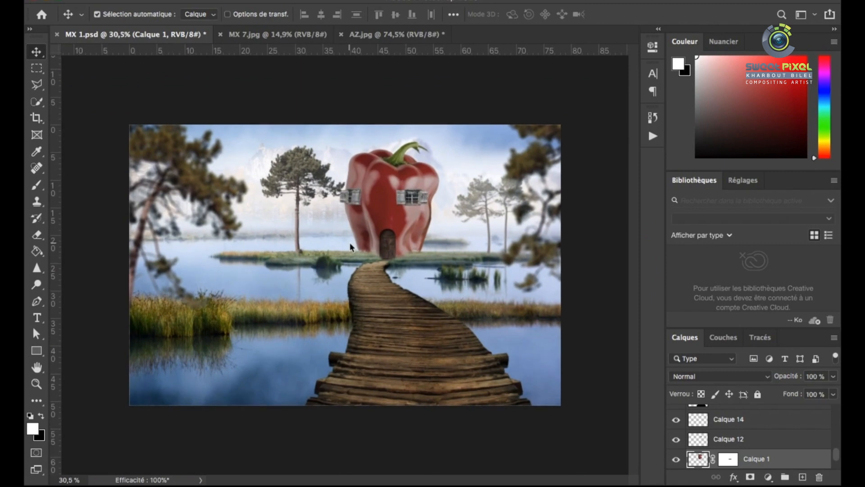
Fill the right window's outline with black on a new layer and stack that layer beneath the window
scroll(350, 247, up, 6)
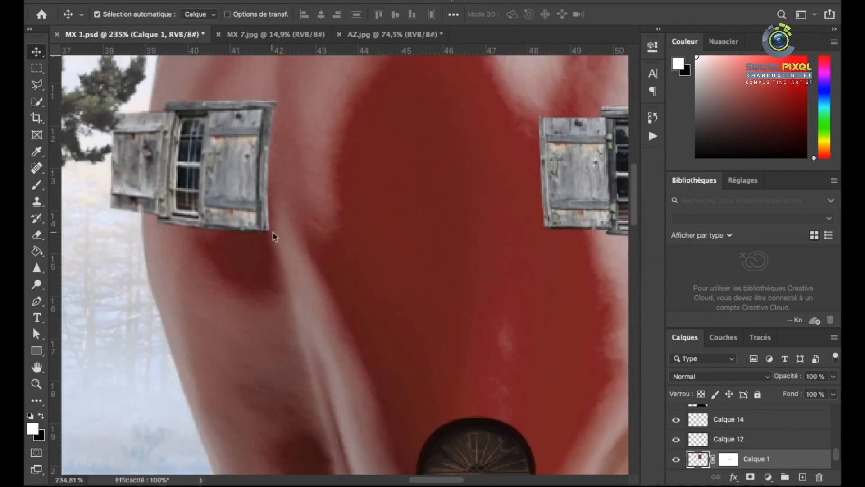
scroll(284, 235, down, 6)
click(417, 205)
scroll(416, 205, up, 7)
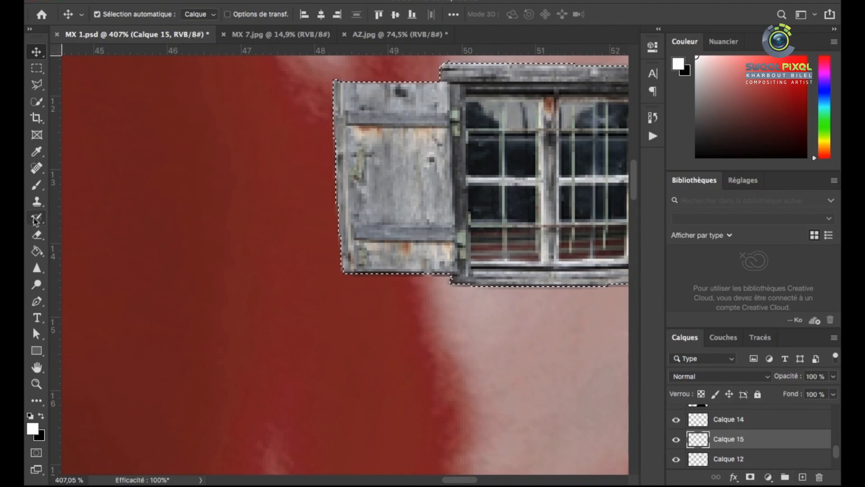
key(x)
key(g)
click(413, 193)
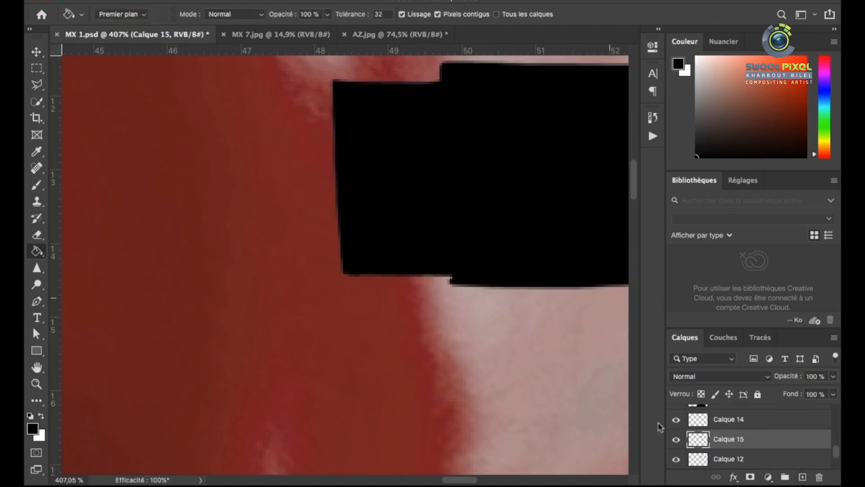
drag(714, 439, 714, 468)
Stretch and skew the black shadow shape outward past the right window's left shutter and start warping it
scroll(415, 300, down, 4)
scroll(452, 246, up, 1)
key(super+t)
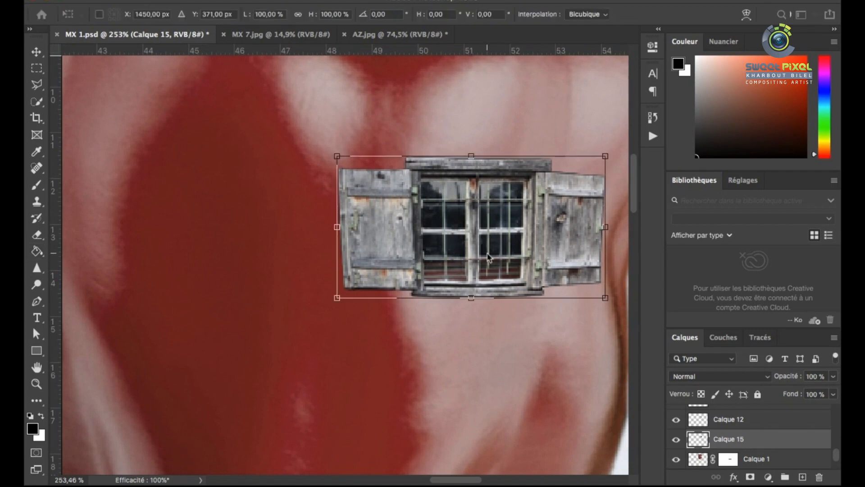
mouse_move(338, 230)
mouse_down()
mouse_move(324, 235)
mouse_move(332, 237)
mouse_up()
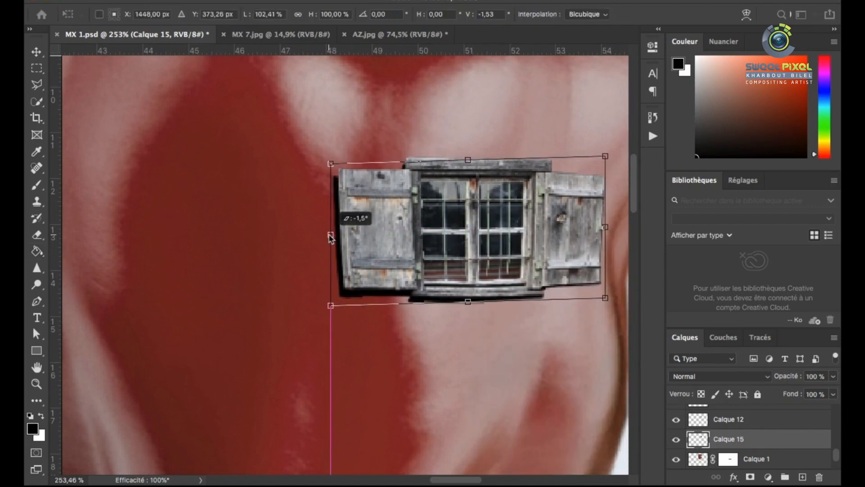
right_click(456, 265)
click(478, 306)
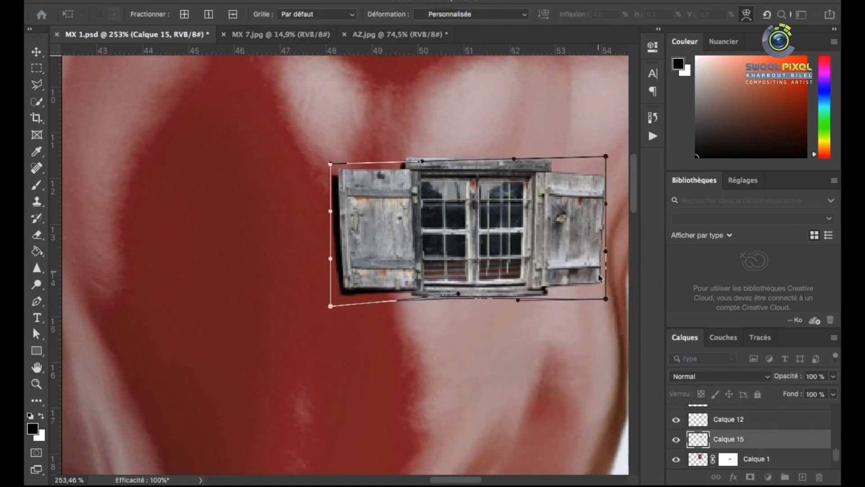
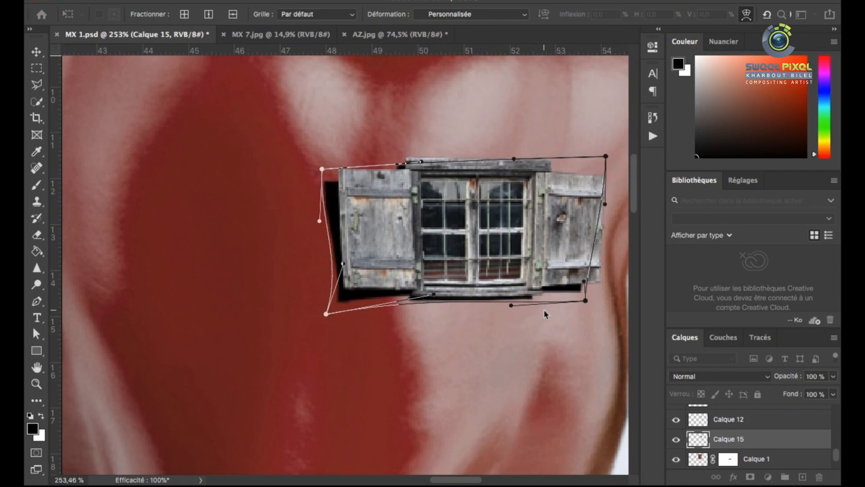
Apply the right window shadow's warp, mask its layer and fade the shadow with a black brush at 19% opacity
scroll(470, 292, down, 2)
key(Return)
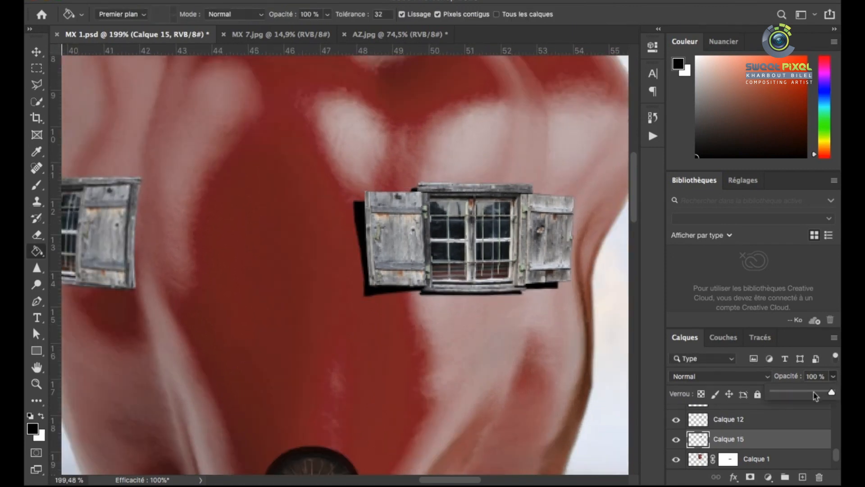
click(750, 476)
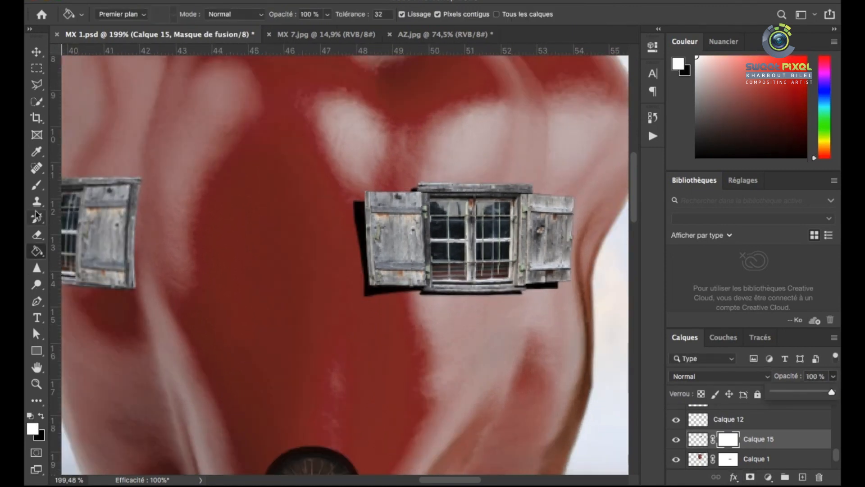
key(b)
click(42, 417)
right_click(530, 279)
drag(633, 306, 625, 307)
click(573, 267)
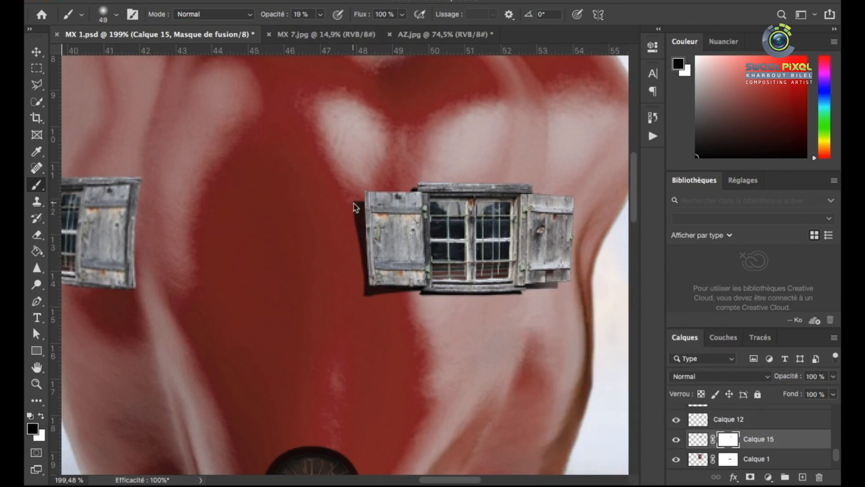
key(ctrl+0)
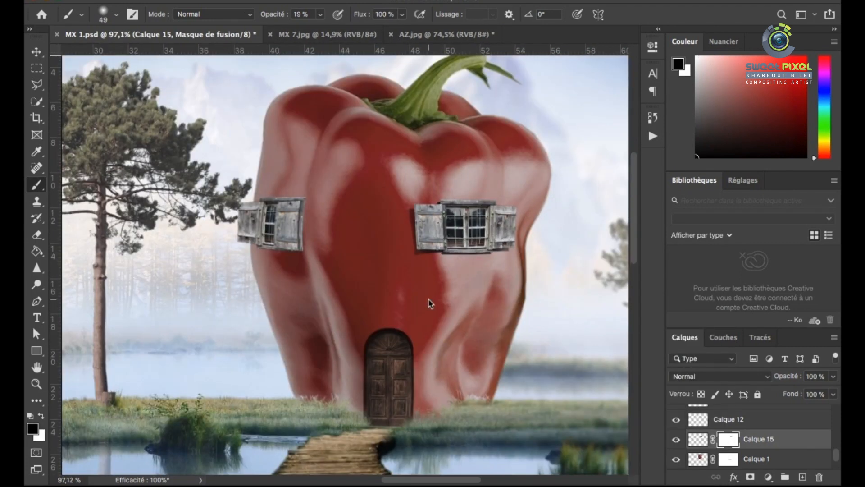
Soften the right window's shadow with a Gaussian Blur applied to the layer itself, not its mask
click(37, 53)
scroll(451, 235, up, 5)
click(366, 1)
click(696, 439)
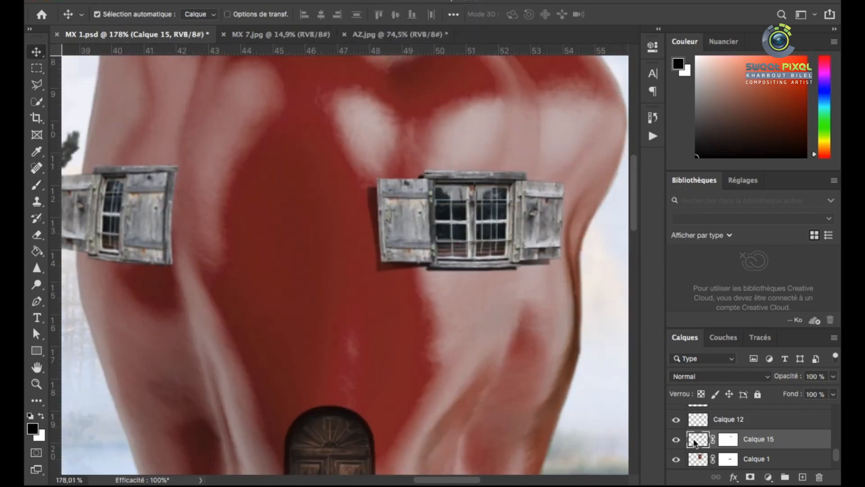
click(366, 1)
mouse_move(422, 186)
mouse_move(448, 171)
click(599, 242)
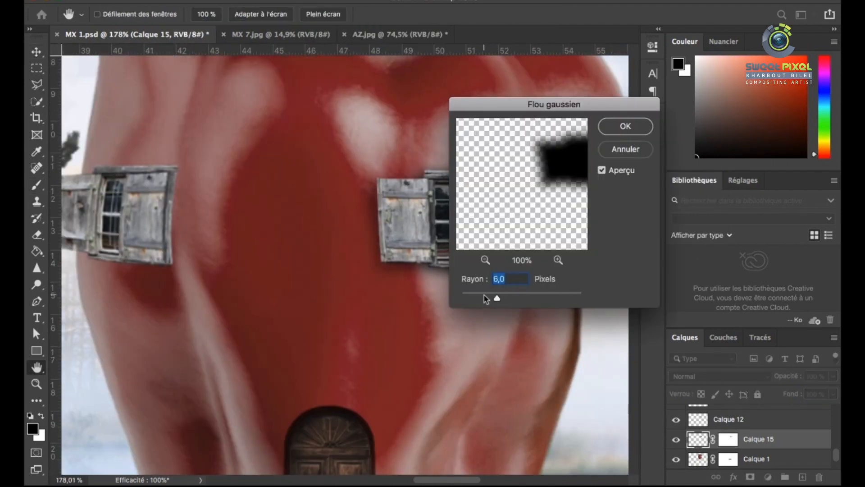
click(625, 126)
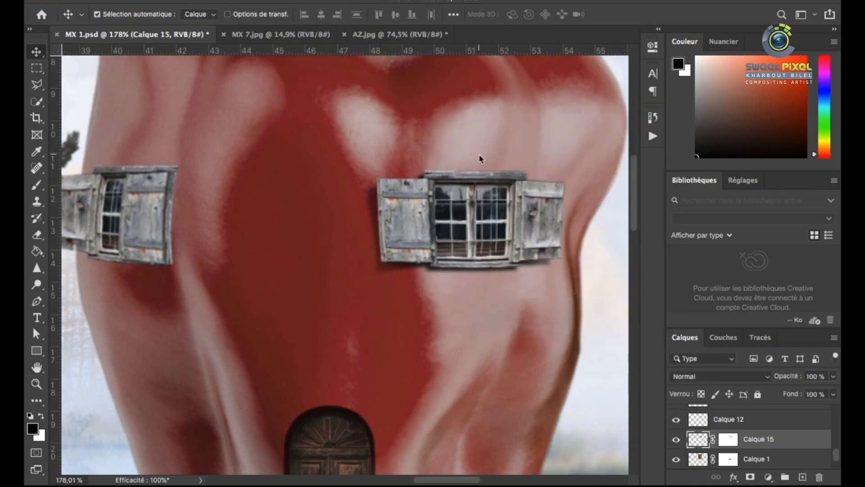
scroll(478, 155, down, 5)
scroll(477, 155, up, 2)
click(728, 439)
click(36, 185)
scroll(444, 176, up, 2)
scroll(445, 175, up, 2)
scroll(546, 241, down, 4)
scroll(316, 234, up, 4)
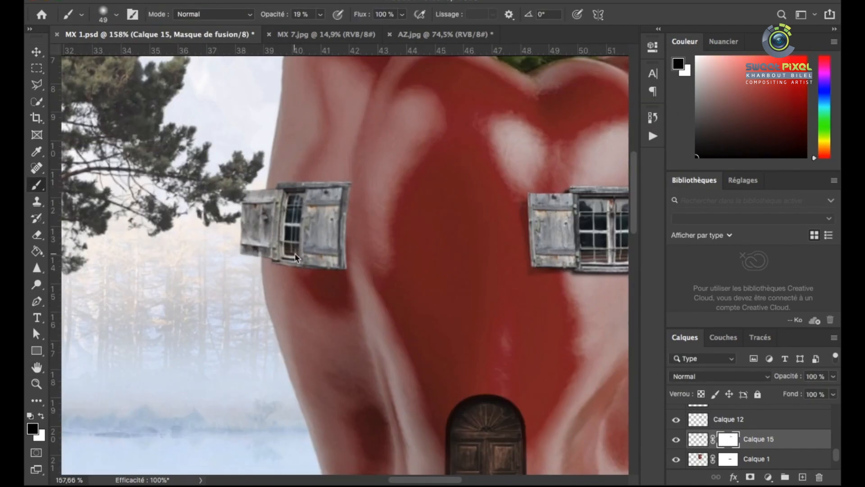
Fill the left window's outline with black on a new layer and stack that layer beneath the window
key(v)
scroll(308, 239, down, 3)
scroll(311, 239, up, 2)
click(311, 240)
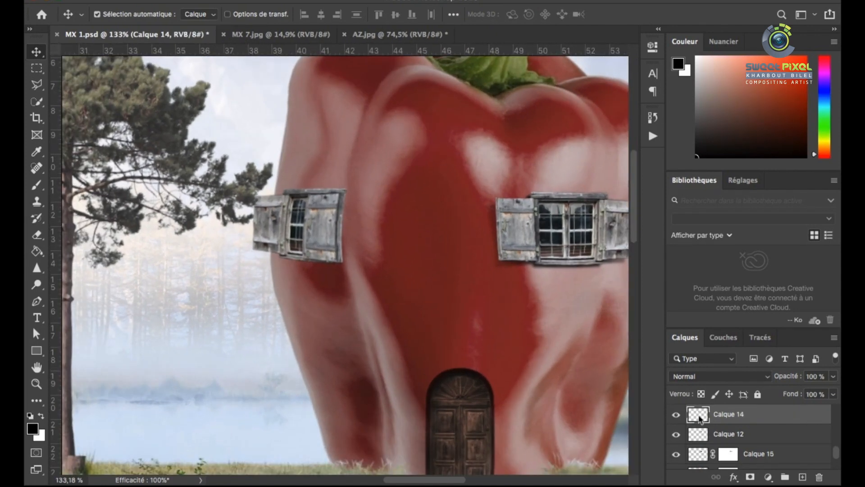
key(g)
click(302, 229)
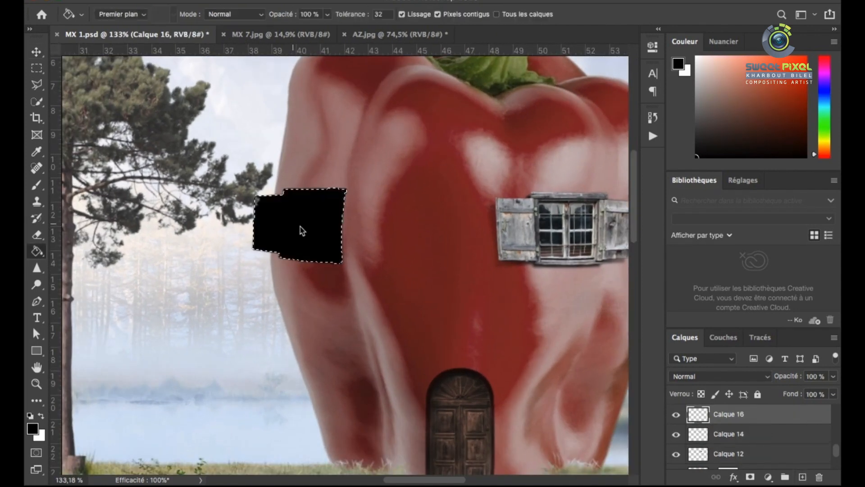
key(super+d)
drag(729, 414, 728, 443)
Warp the left window's black shadow so it stays on the pepper and shows along the window's lower edge
key(super+t)
scroll(319, 239, left, 1)
scroll(296, 227, up, 4)
right_click(335, 203)
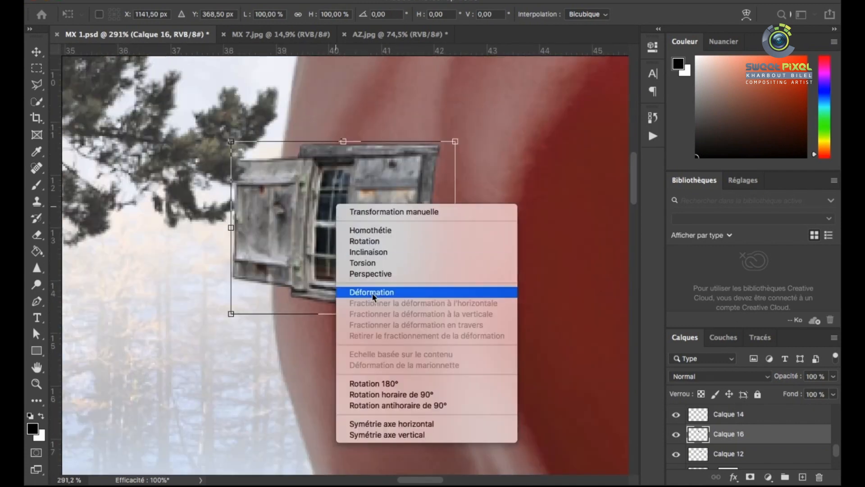
click(372, 292)
drag(232, 247, 254, 249)
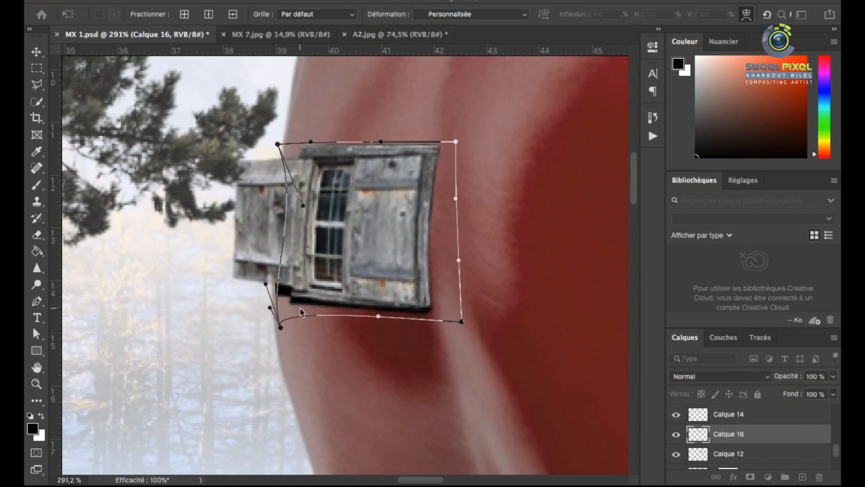
key(Return)
Lower the opacity of the left window's shadow layer to 75%
click(833, 376)
drag(832, 395, 819, 395)
click(362, 0)
click(370, 2)
scroll(367, 192, down, 10)
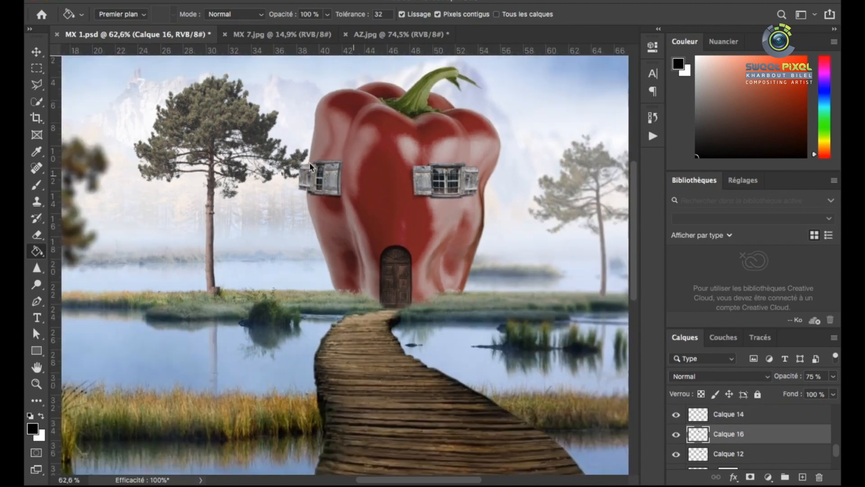
scroll(399, 239, up, 5)
scroll(368, 219, down, 6)
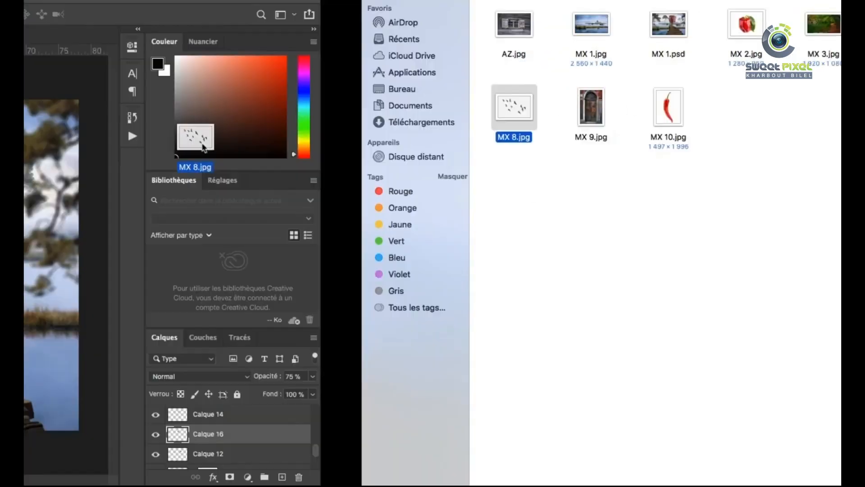
Open MX 8.jpg, select the flock of birds with the Magic Wand and copy it into MX 1.psd
drag(192, 139, 55, 181)
click(37, 102)
right_click(37, 102)
click(90, 133)
click(141, 187)
right_click(301, 216)
click(344, 361)
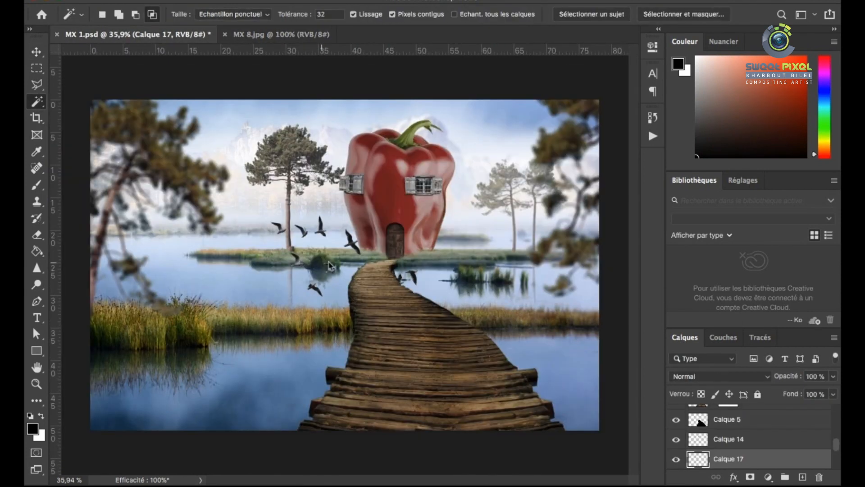
key(v)
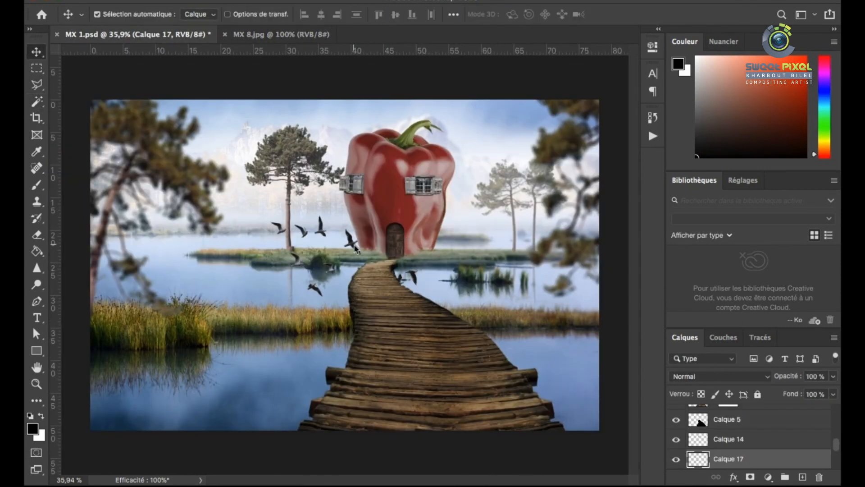
Shrink the birds and place them in the sky between the pepper and the right foreground tree
drag(355, 249, 462, 173)
key(super+t)
drag(534, 240, 515, 150)
key(Return)
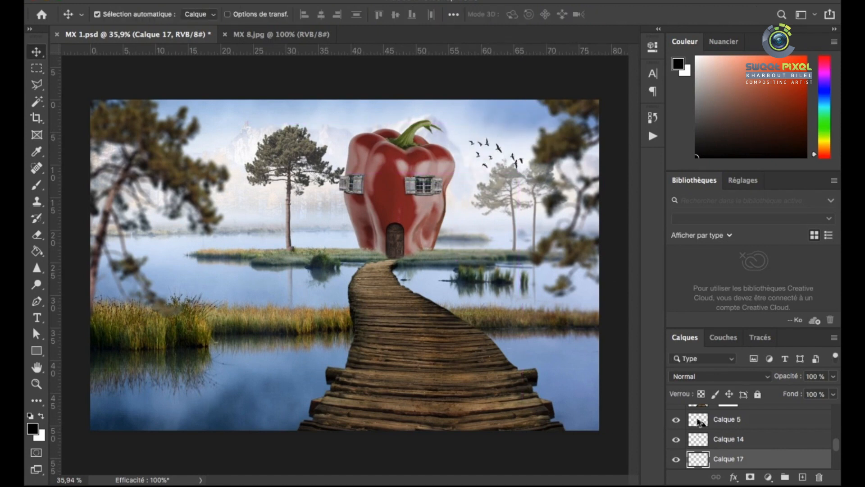
Lighten the birds with Hue/Saturation, setting their lightness to +58
click(499, 149)
scroll(690, 444, up, 10)
scroll(690, 444, down, 10)
scroll(494, 102, up, 10)
click(524, 262)
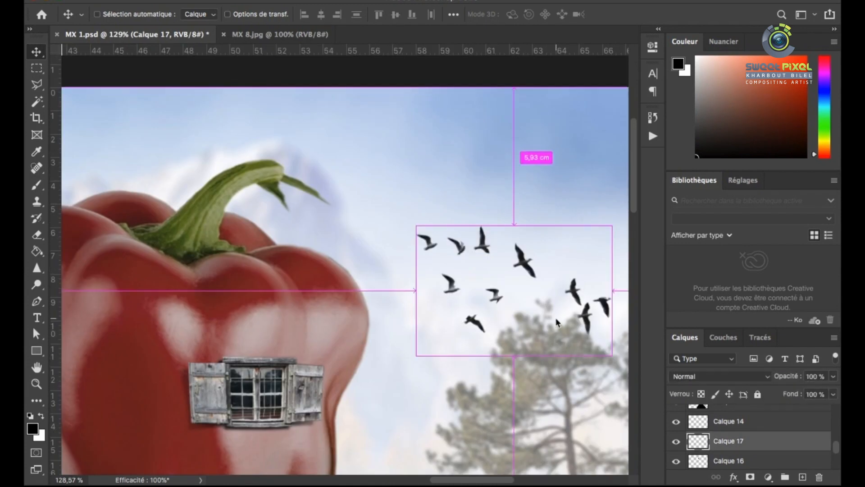
key(ctrl+u)
scroll(359, 200, down, 4)
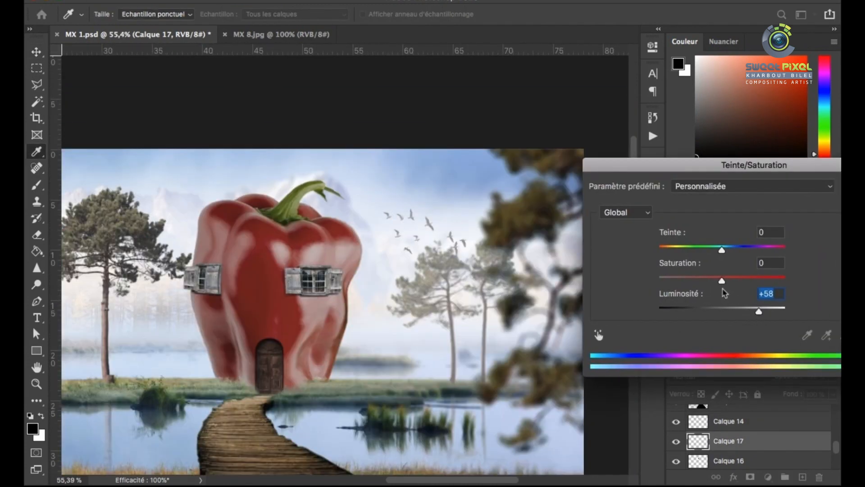
scroll(433, 282, down, 4)
drag(709, 165, 516, 193)
click(701, 217)
scroll(496, 161, up, 6)
scroll(496, 160, down, 6)
scroll(496, 160, up, 5)
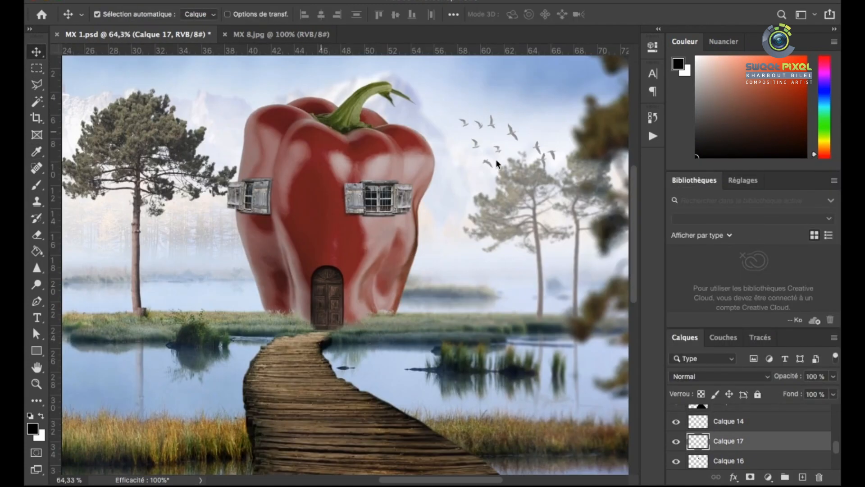
scroll(495, 159, down, 5)
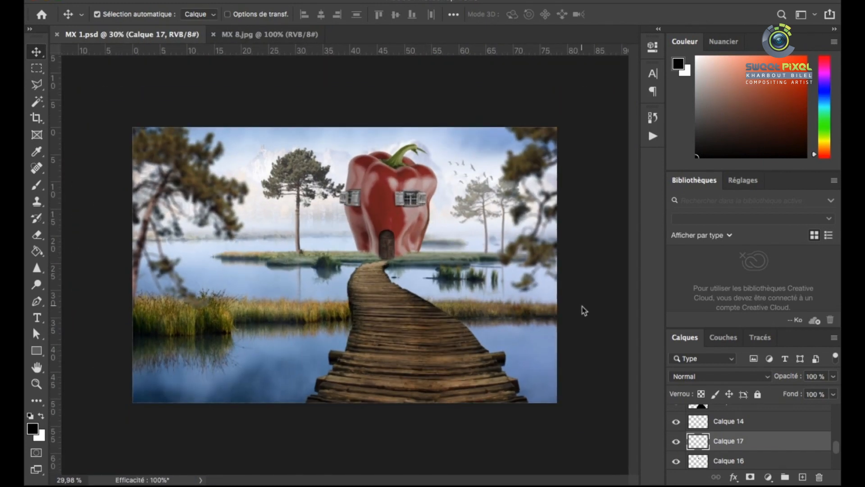
Move layer Calque 7 up the stack to directly beneath Calque 7 copie
click(269, 172)
scroll(746, 443, down, 15)
scroll(743, 444, up, 8)
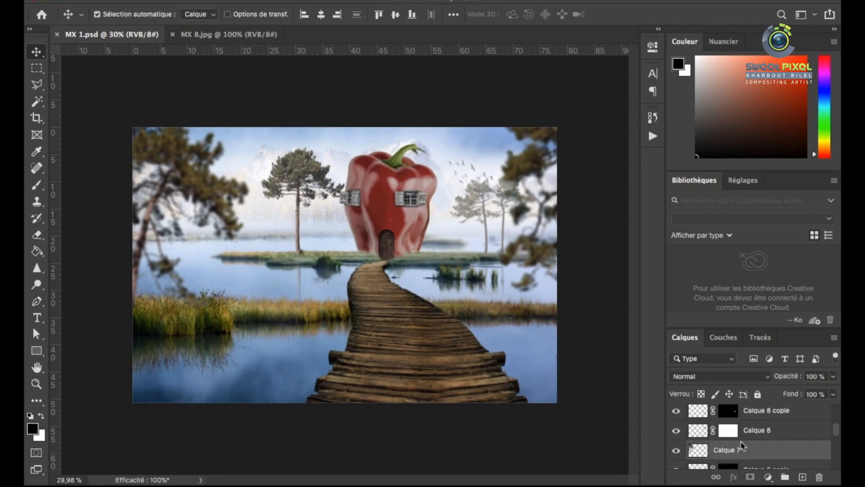
click(742, 446)
click(745, 431)
drag(704, 450, 707, 427)
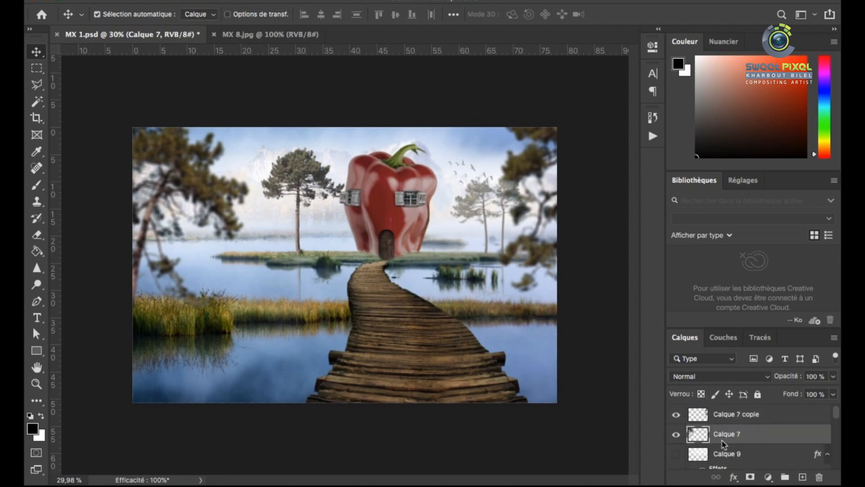
click(315, 176)
scroll(393, 193, up, 5)
click(411, 177)
key(s)
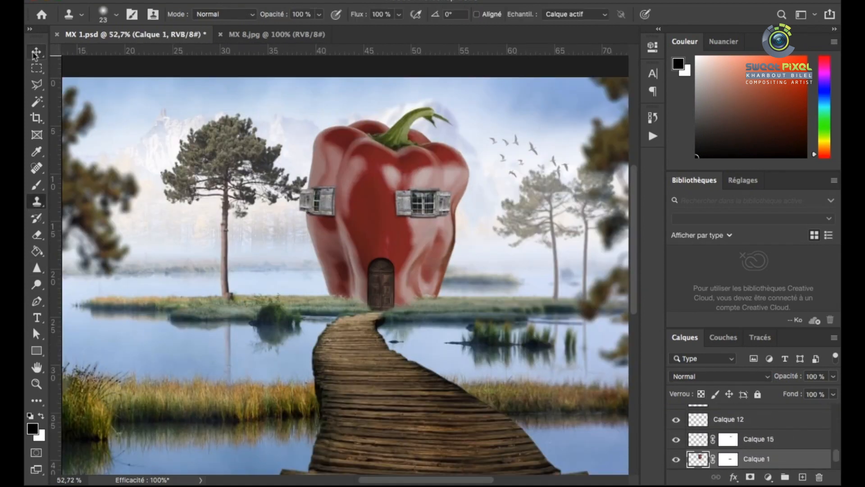
click(36, 53)
scroll(431, 223, down, 5)
Open the chili image MX 10.jpg alongside the composite
key(super+Tab)
drag(330, 107, 380, 41)
key(super+Tab)
click(176, 39)
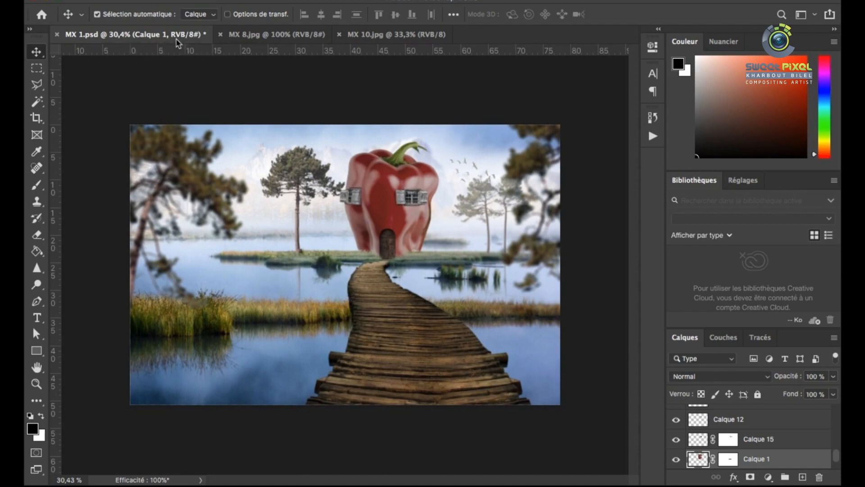
click(391, 39)
Outline the chili with the Object Selection tool's lasso mode and copy it into MX 1.psd
drag(328, 189, 96, 104)
click(387, 209)
right_click(41, 108)
click(95, 120)
drag(387, 71, 361, 74)
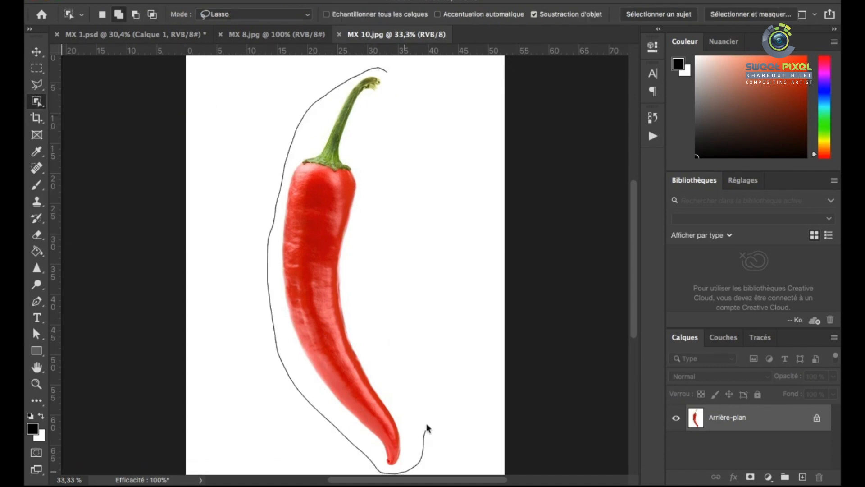
key(super+c)
click(173, 36)
key(super+v)
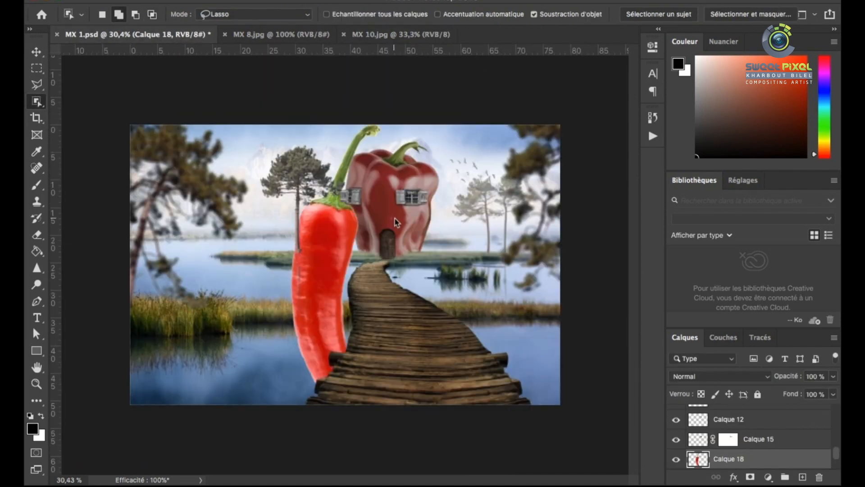
Scale the chili down to about 9.69% and place it beside the pepper's lower right side
key(super+t)
drag(398, 125, 343, 305)
drag(309, 370, 415, 230)
drag(450, 163, 471, 214)
scroll(456, 234, up, 5)
drag(498, 148, 484, 198)
drag(469, 231, 455, 208)
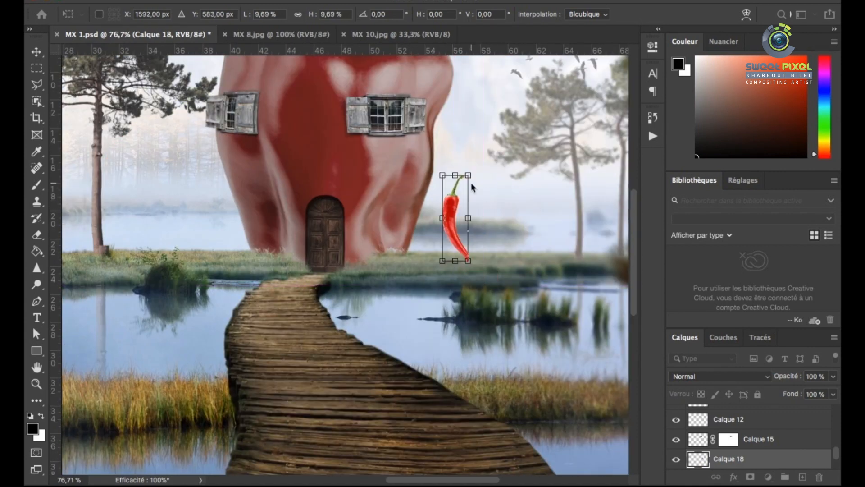
key(Return)
Rotate the chili tip-up against the pepper's lower right side and stack its layer beneath the pepper
key(super+t)
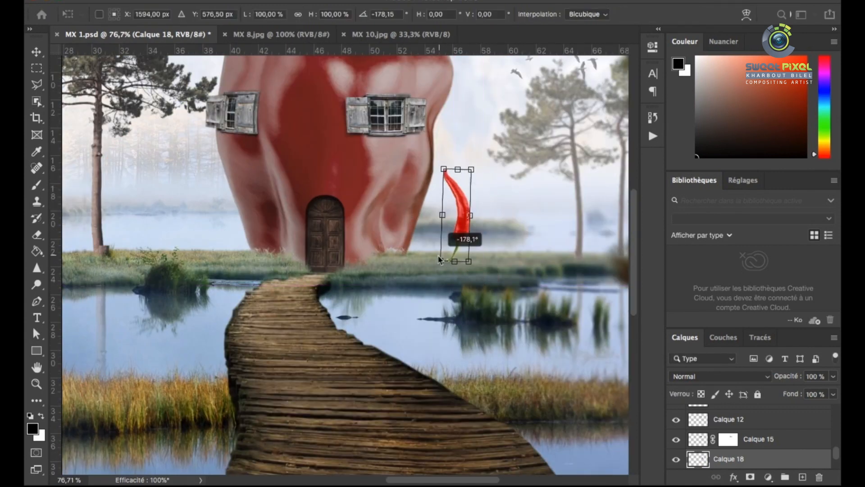
drag(439, 260, 502, 240)
drag(452, 234, 445, 210)
scroll(432, 248, left, 1)
key(Return)
key(super+bracketleft)
key(super+bracketleft)
key(v)
scroll(446, 239, down, 6)
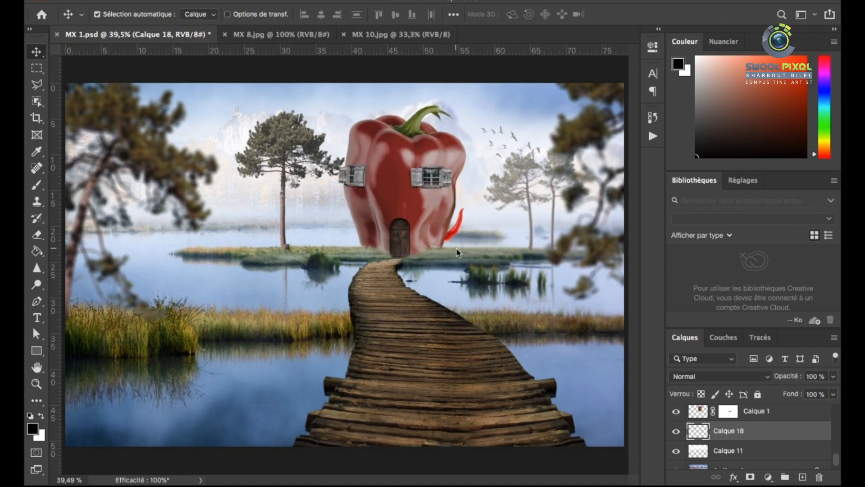
Enlarge and reposition the chili so it curves up from behind the pepper's lower right side
scroll(459, 248, up, 6)
scroll(456, 244, down, 3)
scroll(456, 246, up, 6)
key(super+t)
drag(472, 176, 517, 129)
drag(431, 265, 405, 273)
drag(498, 299, 492, 305)
key(Return)
scroll(628, 391, down, 1)
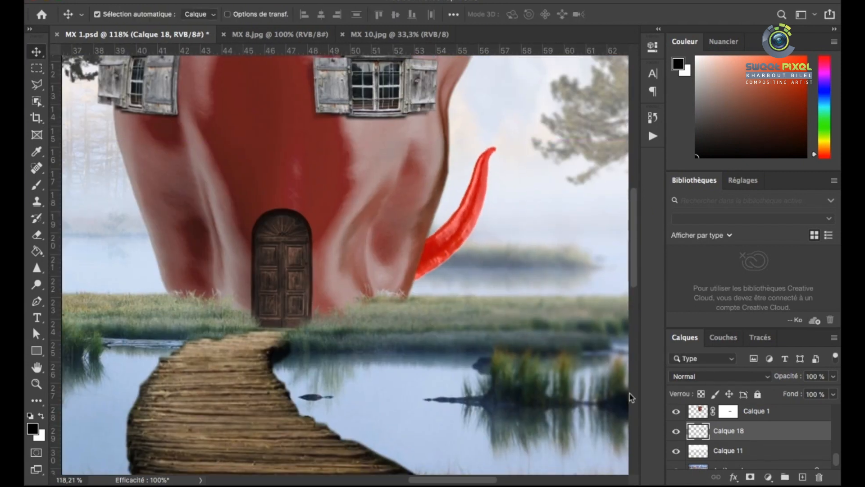
Mute the chili with Hue/Saturation, setting saturation to -55 and lightness to -13
key(super+u)
drag(614, 237, 655, 249)
drag(687, 390, 678, 378)
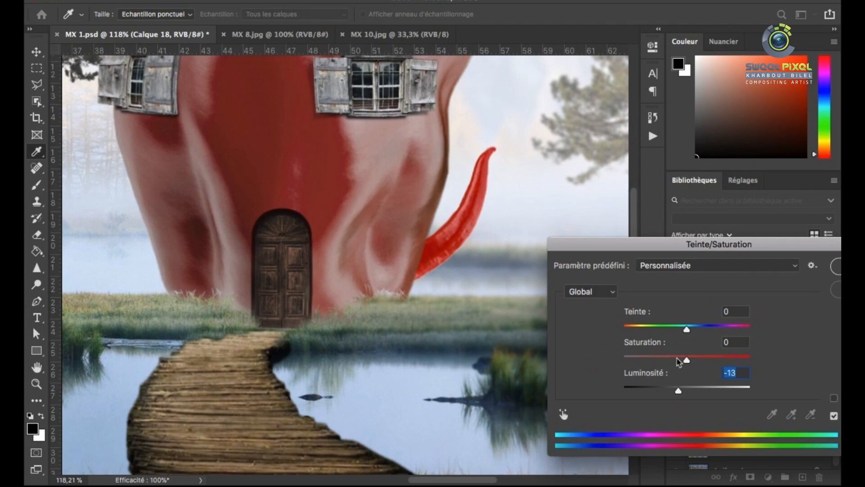
scroll(457, 218, down, 7)
scroll(457, 218, up, 2)
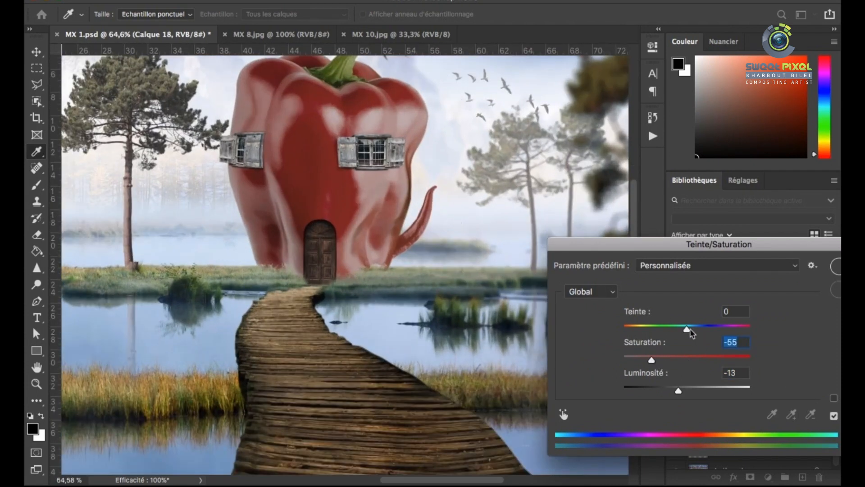
key(Return)
scroll(425, 221, up, 5)
Duplicate the chili down to the right and warp the copy into a shorter, more curved shape
drag(415, 246, 458, 270)
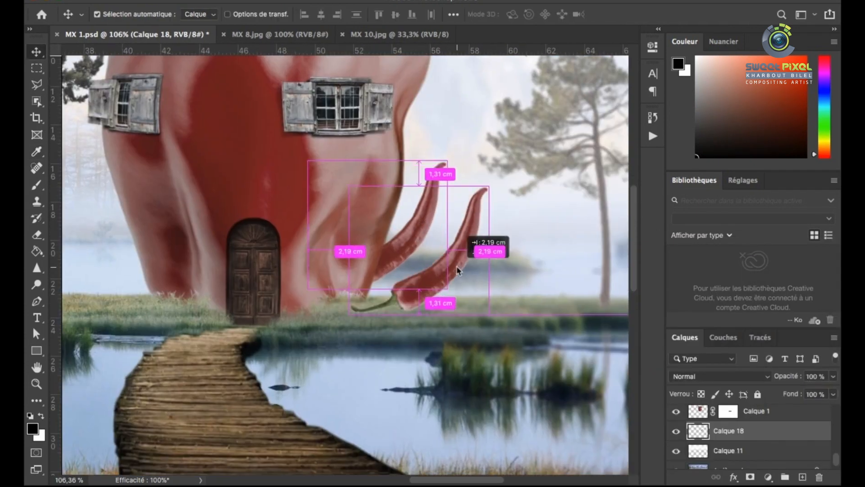
key(super+t)
right_click(451, 239)
click(486, 327)
drag(398, 314, 404, 295)
drag(433, 295, 469, 225)
drag(403, 286, 444, 277)
drag(485, 202, 475, 212)
drag(350, 187, 361, 198)
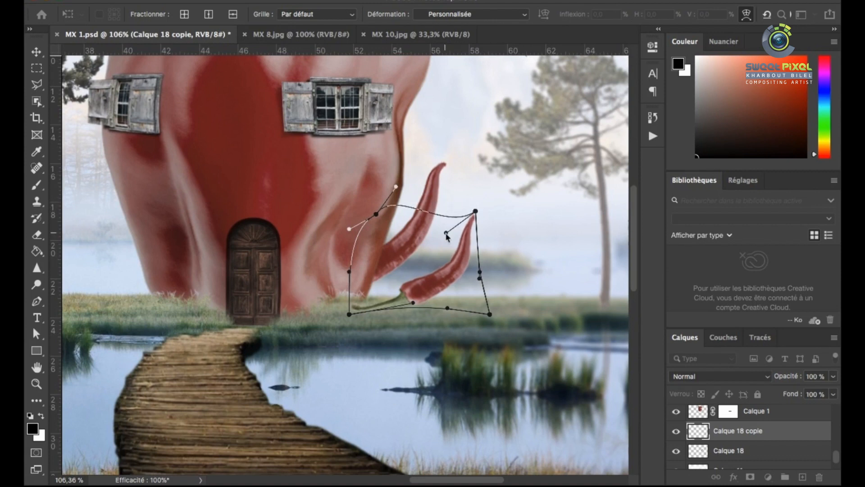
key(Return)
Move the chili copy behind the pepper's lower right base and adjust its angle with Free Transform
drag(448, 285, 373, 294)
key(super+t)
drag(485, 249, 483, 291)
key(Return)
scroll(444, 264, down, 5)
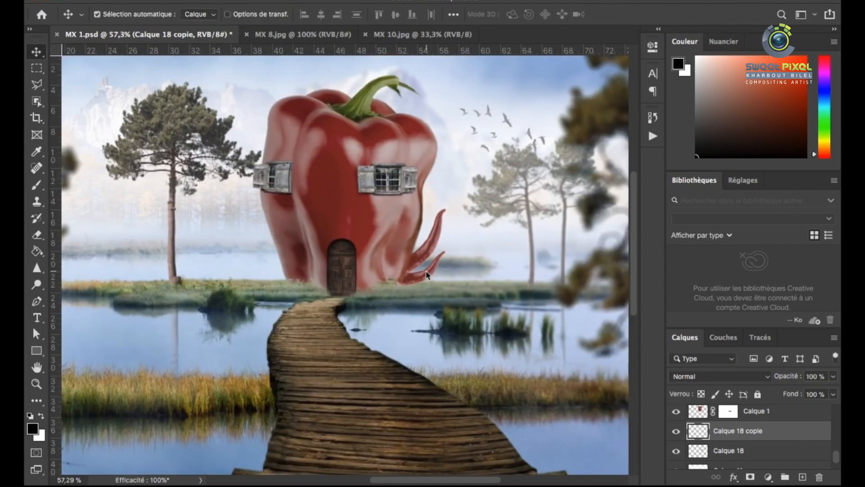
Duplicate the right-hand chilis to the pepper's left side and mirror the copies with Free Transform
scroll(426, 272, up, 5)
shift+click(424, 231)
scroll(509, 251, down, 4)
drag(458, 252, 290, 256)
key(super+t)
right_click(303, 237)
click(342, 458)
right_click(274, 231)
click(325, 301)
key(Return)
scroll(290, 241, down, 1)
Reposition the upper left chili behind the pepper's base and warp it to fit against the side
scroll(266, 189, up, 7)
drag(280, 291, 259, 263)
click(273, 296)
key(super+t)
right_click(274, 293)
click(311, 310)
scroll(266, 266, down, 6)
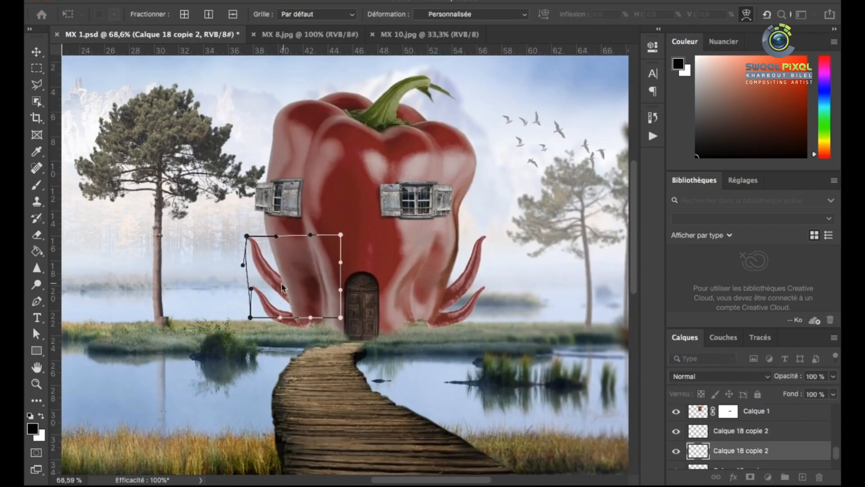
key(Return)
Adjust the lower left chili's shape with Free Transform so it tucks against the pepper's base
click(272, 311)
key(super+t)
right_click(271, 314)
click(277, 314)
key(Return)
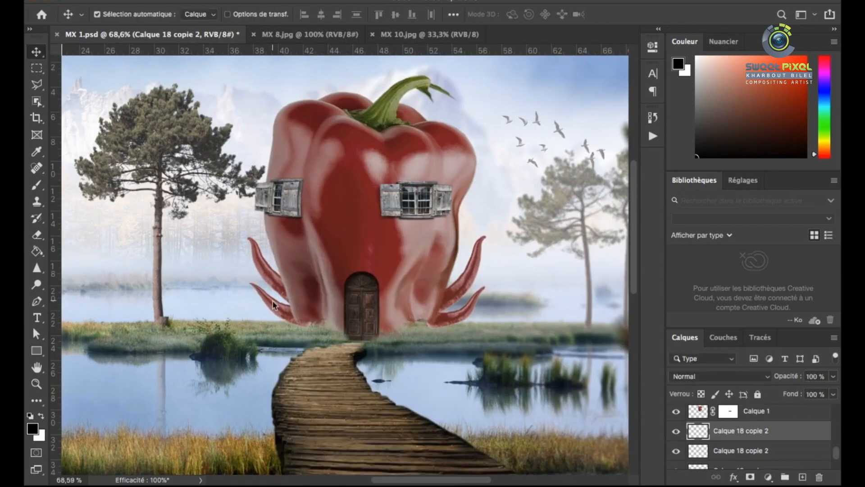
Shift the lower left and upper right chilis toward orange with Hue/Saturation
scroll(309, 239, up, 3)
scroll(253, 232, up, 1)
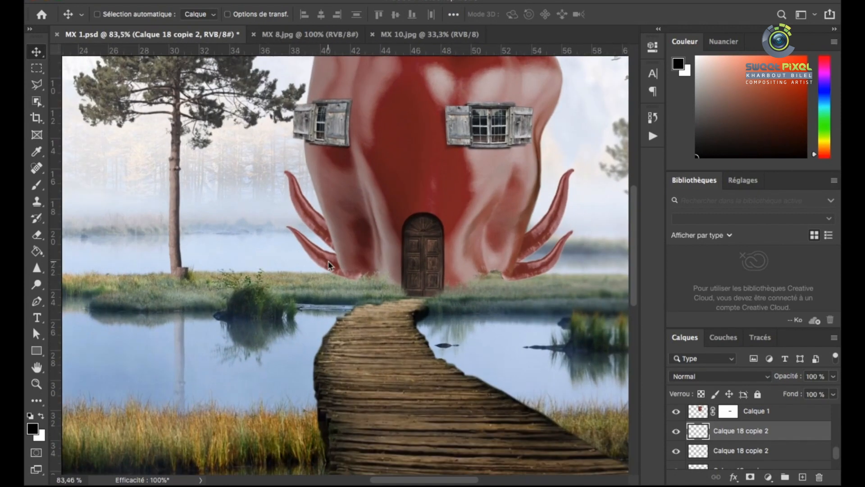
key(super+u)
click(702, 291)
click(545, 234)
key(super+u)
drag(540, 349, 552, 350)
click(703, 292)
Recolor the upper left chili green with Hue/Saturation: hue +121, saturation -58, lightness -9
click(346, 247)
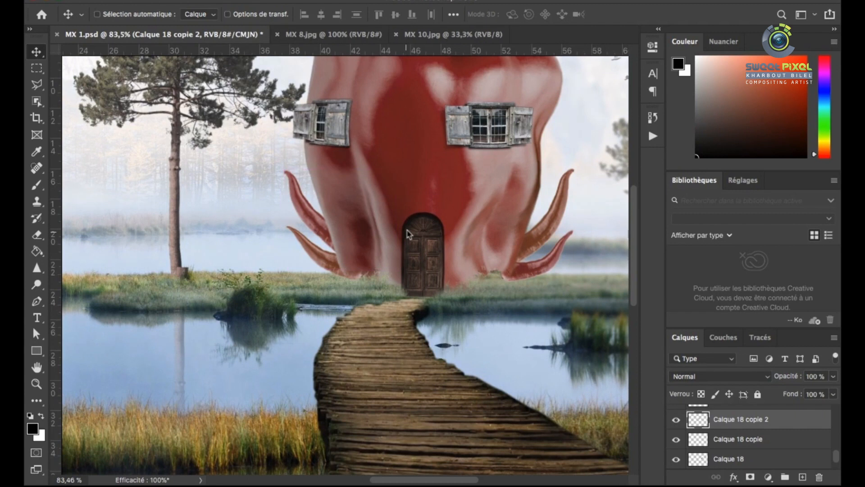
key(super+u)
drag(512, 348, 591, 356)
drag(507, 382, 503, 381)
drag(539, 411, 535, 412)
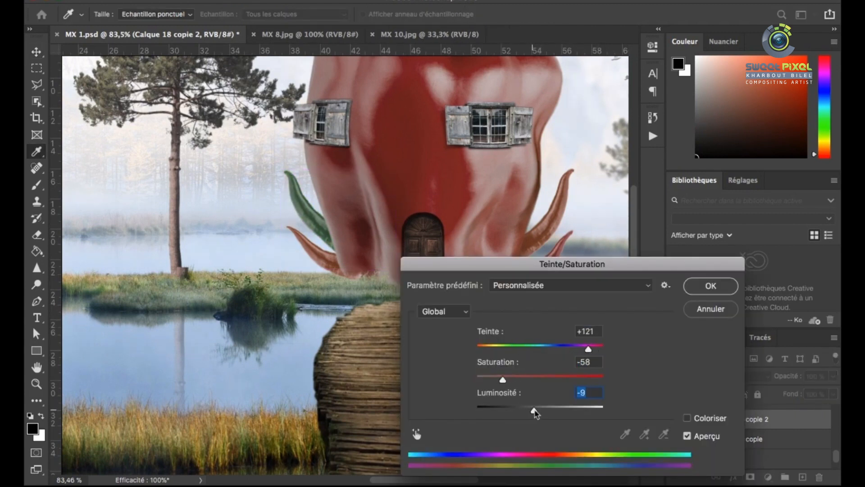
click(710, 285)
scroll(463, 233, down, 6)
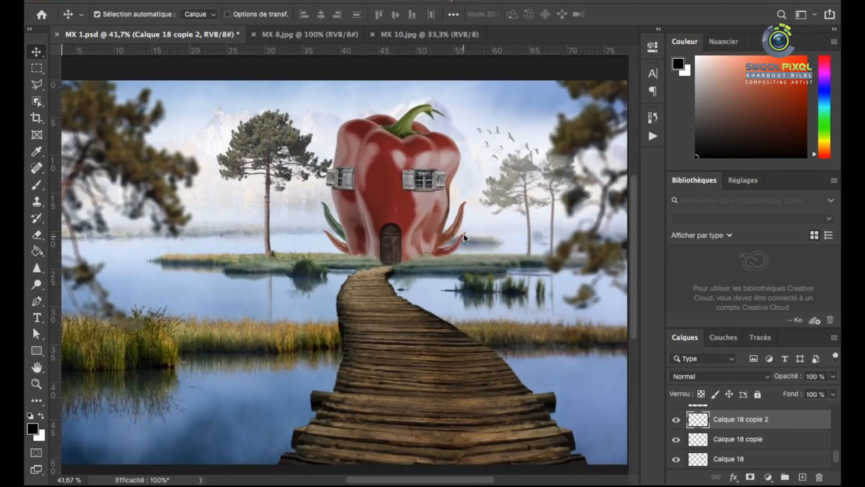
Shift the hue of the upper right chili to a golden yellow with Hue/Saturation
scroll(463, 233, up, 3)
click(448, 234)
key(ctrl+u)
drag(540, 349, 558, 353)
click(701, 291)
scroll(425, 250, down, 4)
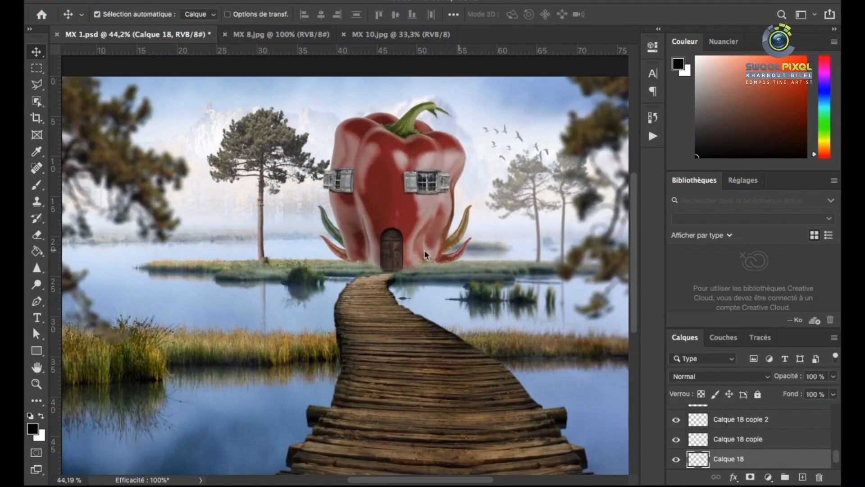
Lighten the pepper's stem with the Dodge tool, using a 17 px soft brush on midtones at 13% exposure
scroll(416, 118, up, 6)
click(416, 119)
scroll(415, 118, up, 4)
key(o)
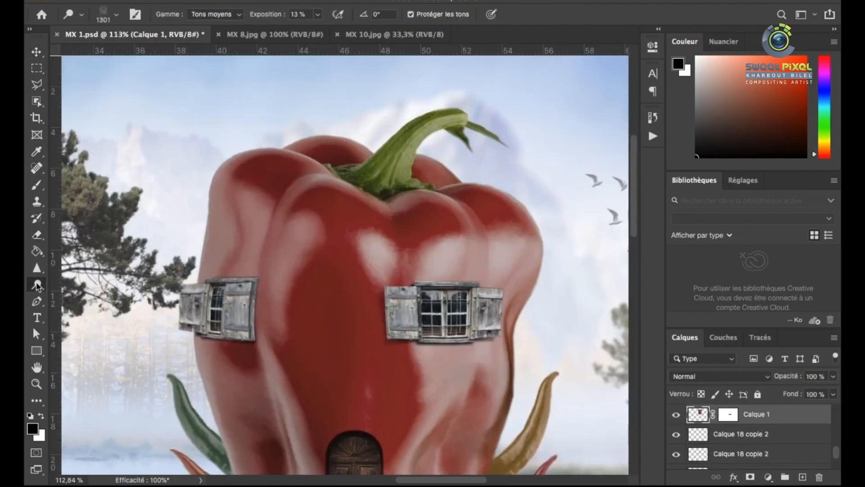
scroll(415, 118, down, 2)
drag(415, 118, 342, 110)
right_click(312, 62)
double_click(349, 194)
right_click(358, 175)
text(17)
scroll(344, 134, up, 5)
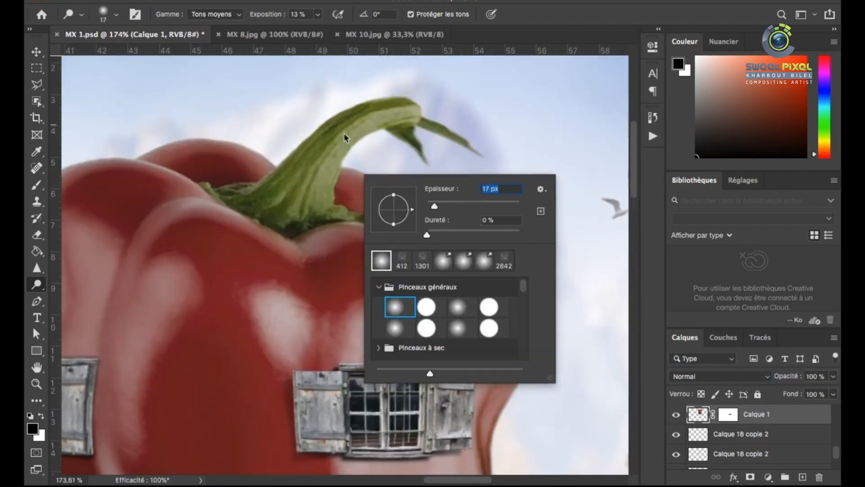
key(Return)
scroll(409, 127, down, 1)
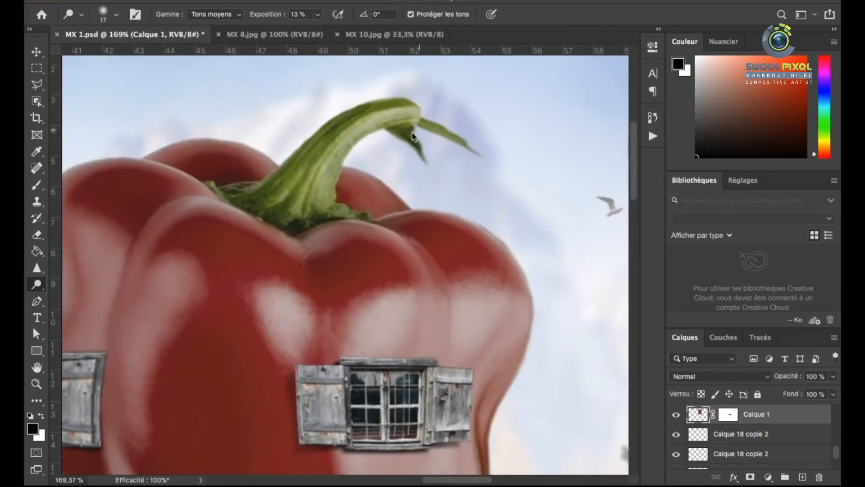
scroll(413, 135, down, 6)
scroll(272, 231, up, 2)
scroll(107, 180, up, 3)
scroll(234, 176, down, 2)
Darken the pepper's upper lobes with the Burn tool, using a 75 px brush at 17% exposure
right_click(36, 284)
click(85, 305)
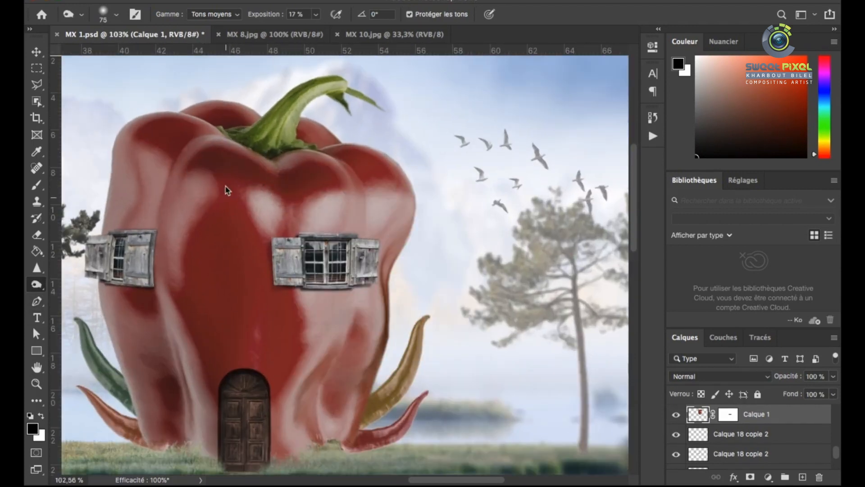
scroll(299, 241, up, 3)
scroll(305, 188, down, 1)
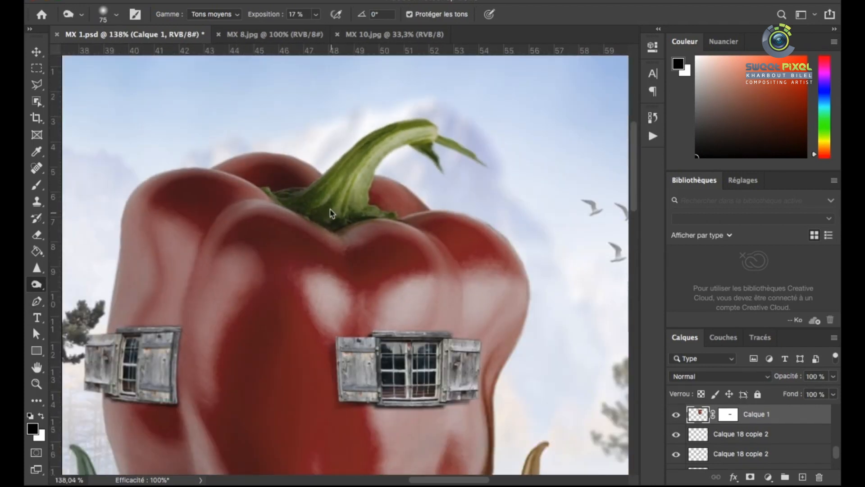
Burn shading into the stem and its base with a 22 px brush at 17% exposure
scroll(330, 209, down, 2)
scroll(419, 158, up, 3)
right_click(338, 198)
click(406, 227)
drag(274, 200, 325, 170)
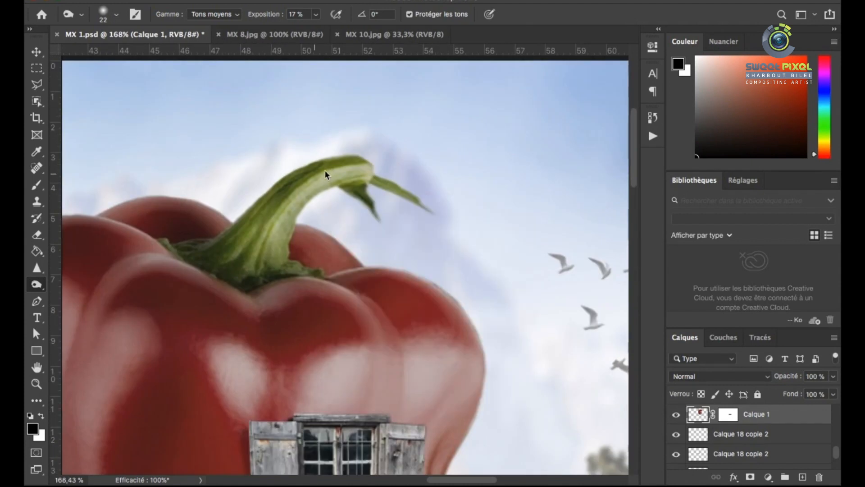
scroll(265, 185, down, 4)
scroll(238, 279, up, 2)
Darken the lower left folds of the pepper with a 102 px Burn brush at 17% exposure
right_click(255, 248)
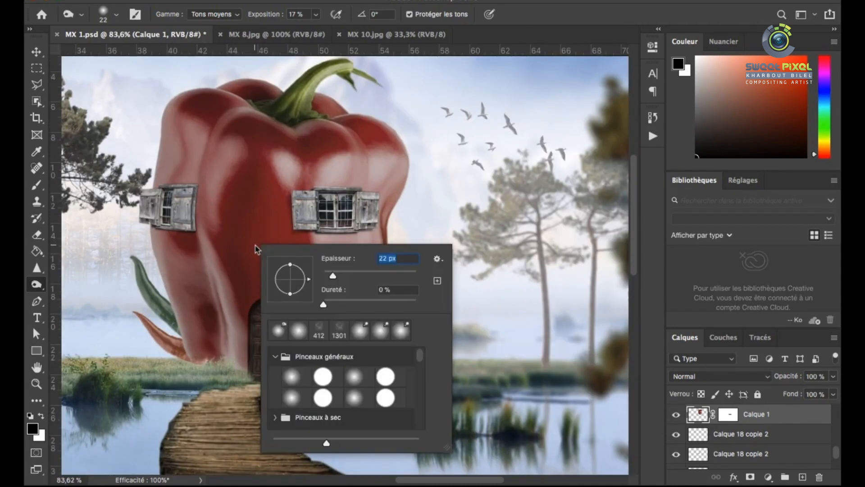
click(343, 274)
click(220, 259)
drag(231, 353, 219, 247)
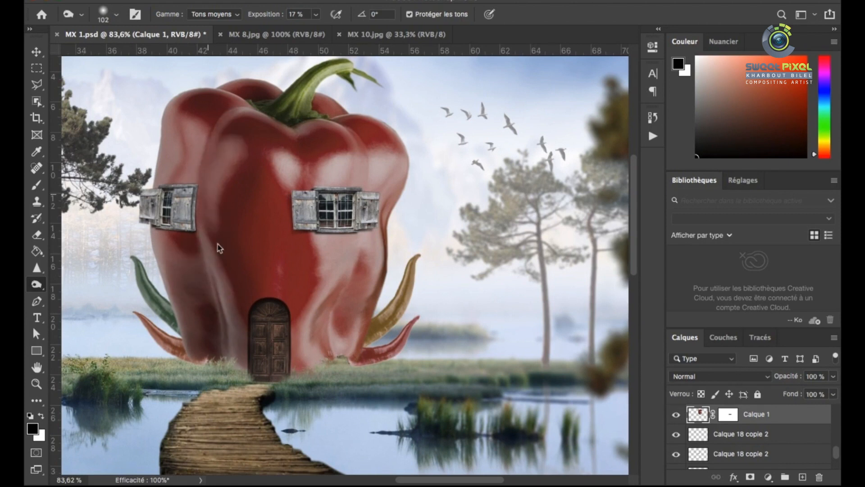
scroll(442, 174, down, 3)
scroll(436, 169, up, 2)
scroll(467, 240, up, 1)
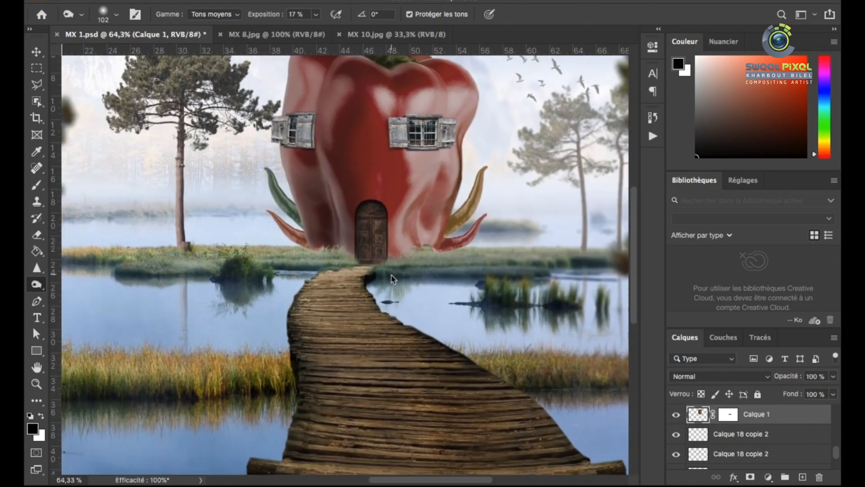
Merge the chili layers into a single layer below the pepper and toggle its visibility to check it
key(v)
scroll(404, 194, down, 3)
scroll(383, 99, up, 2)
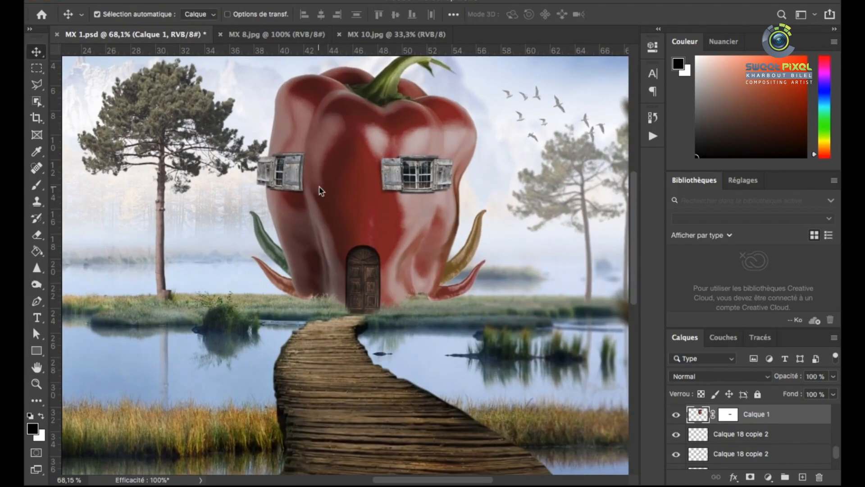
scroll(318, 186, down, 1)
shift+click(362, 272)
scroll(360, 274, up, 6)
scroll(361, 276, down, 7)
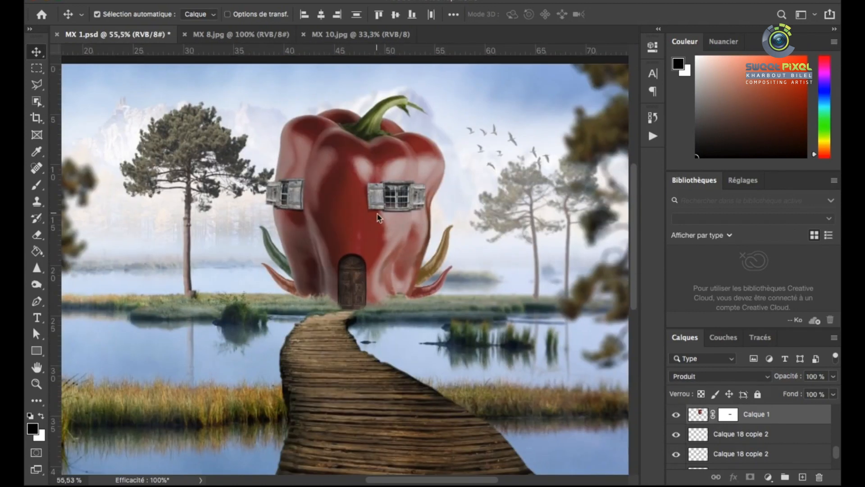
scroll(367, 282, up, 4)
scroll(325, 248, down, 3)
scroll(325, 248, up, 3)
click(490, 238)
click(676, 420)
click(676, 420)
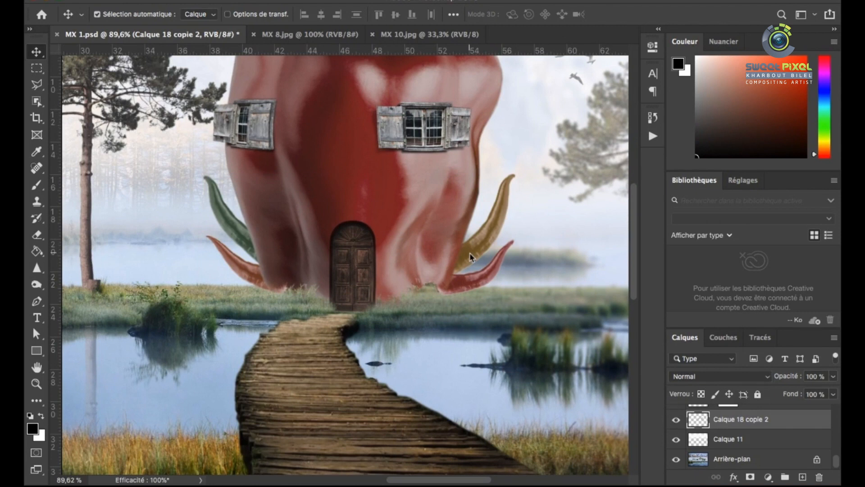
Add a layer mask to the merged chili layer and set up a grass-shaped brush at 38 px
scroll(470, 252, up, 2)
click(750, 476)
click(39, 184)
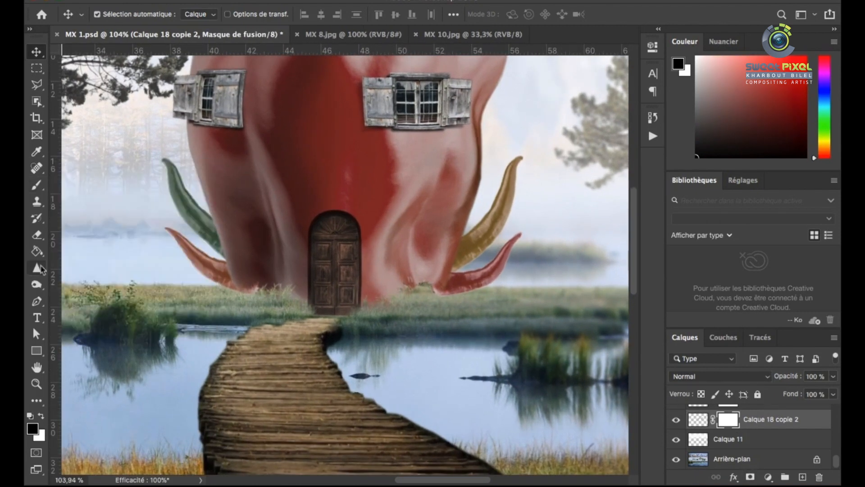
right_click(419, 243)
scroll(462, 383, down, 4)
scroll(460, 383, down, 4)
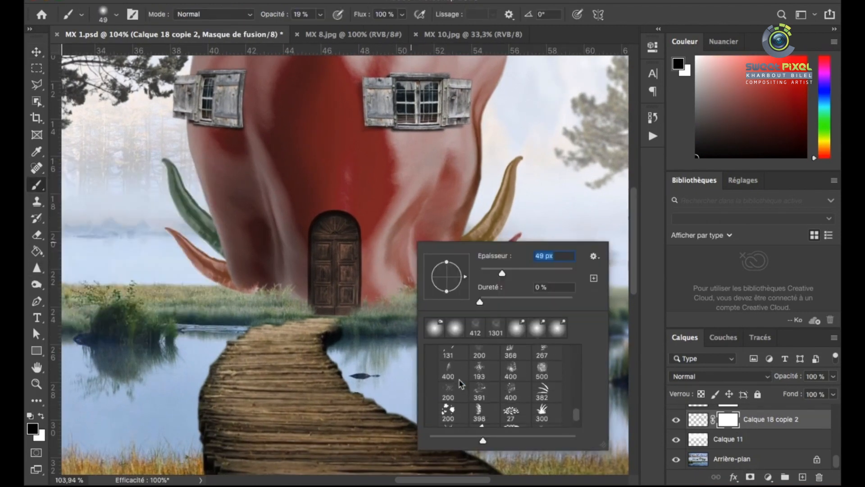
double_click(458, 384)
scroll(428, 283, up, 2)
right_click(459, 279)
drag(548, 307, 539, 307)
click(425, 300)
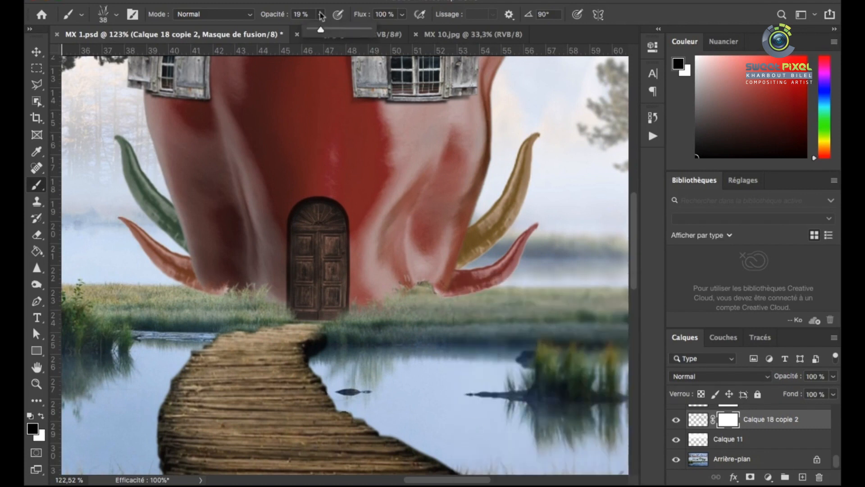
Mask the chili bases into the grass at 100% brush opacity, reducing the grass brush to 19 px
drag(322, 17, 383, 28)
scroll(427, 300, up, 2)
drag(171, 295, 357, 261)
scroll(358, 261, up, 3)
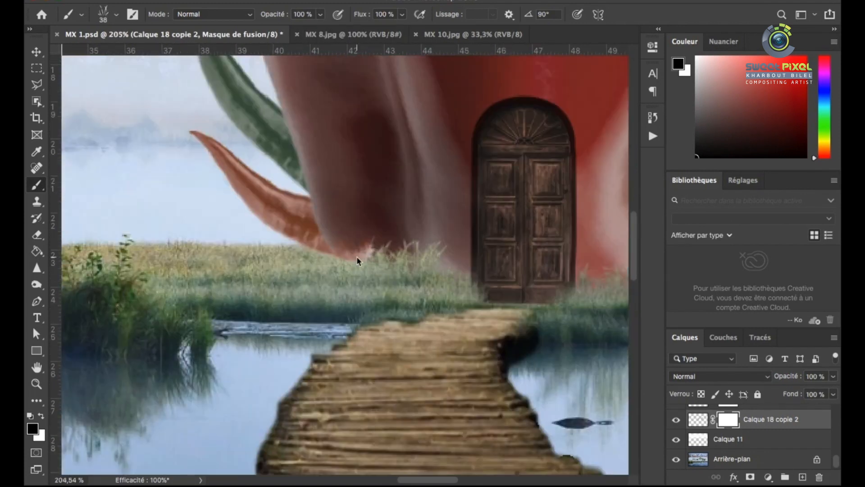
right_click(332, 243)
drag(413, 271, 406, 272)
click(301, 247)
drag(555, 270, 239, 266)
scroll(450, 252, up, 2)
drag(423, 245, 485, 253)
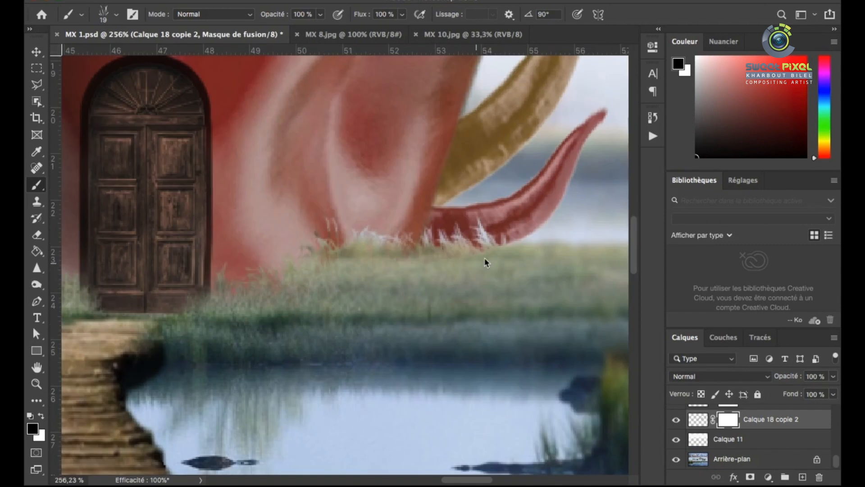
Nudge the chilis slightly down and refine the grass-brush masking where their bases meet the ground
scroll(408, 254, down, 10)
key(v)
scroll(428, 248, up, 6)
drag(428, 248, 429, 255)
scroll(358, 278, up, 4)
click(38, 186)
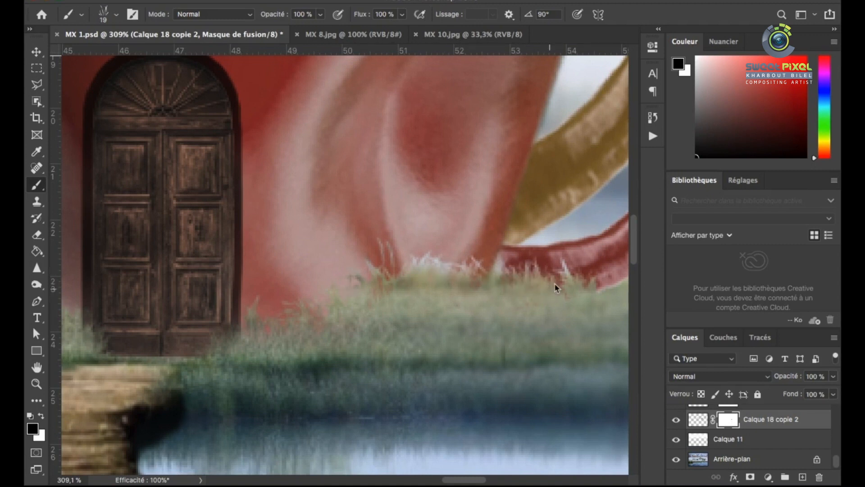
scroll(522, 275, down, 8)
scroll(375, 262, up, 8)
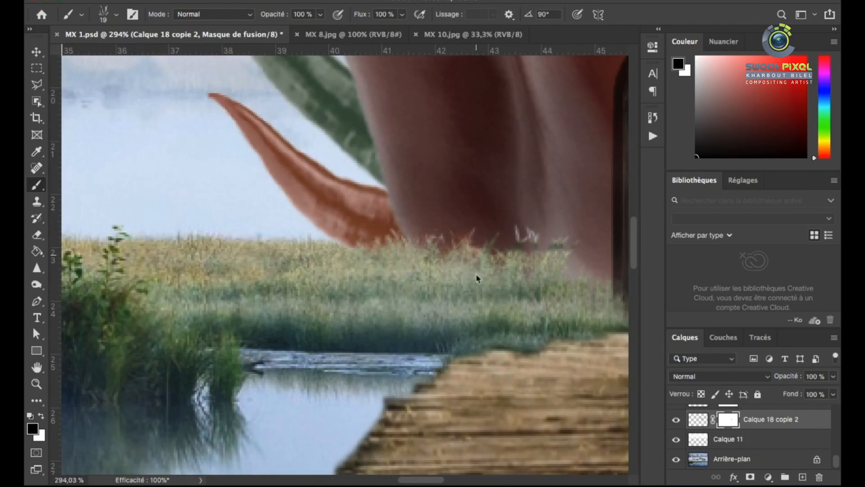
scroll(442, 259, down, 8)
scroll(401, 228, up, 4)
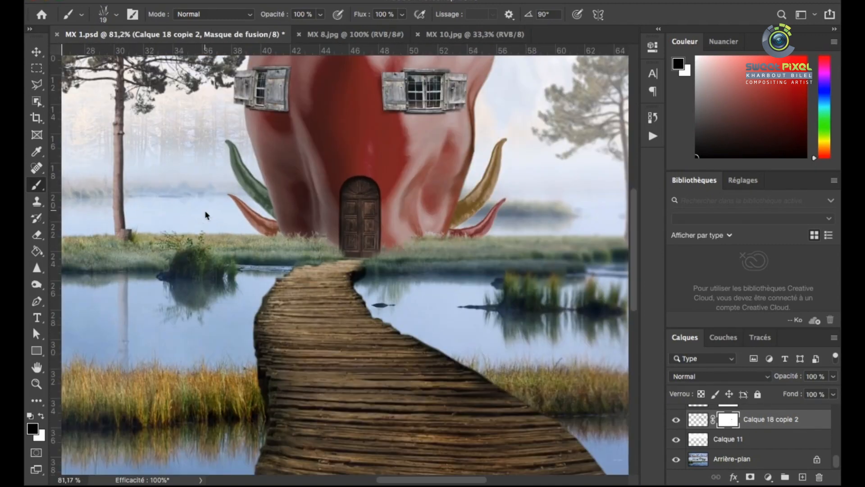
Darken the background grass around the pepper's base with a 38 px Burn brush at 17% exposure
scroll(256, 215, down, 2)
scroll(255, 215, down, 1)
click(731, 458)
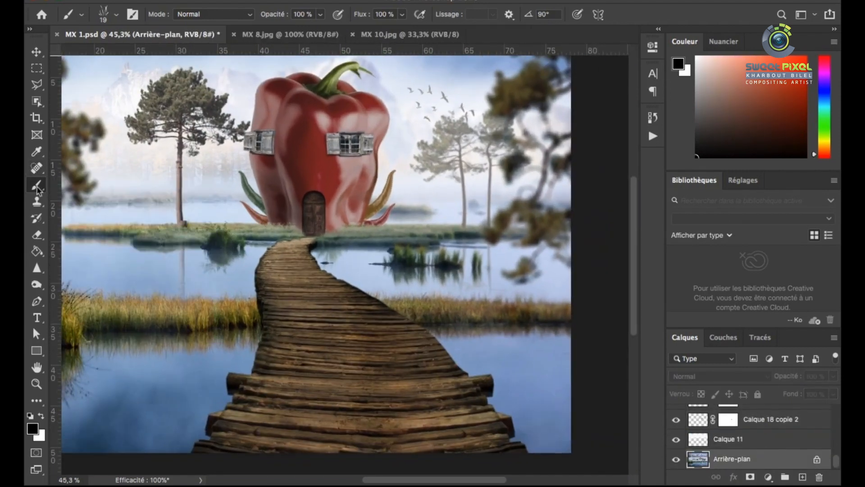
click(37, 285)
scroll(328, 233, up, 5)
right_click(328, 233)
drag(400, 255, 386, 255)
click(304, 244)
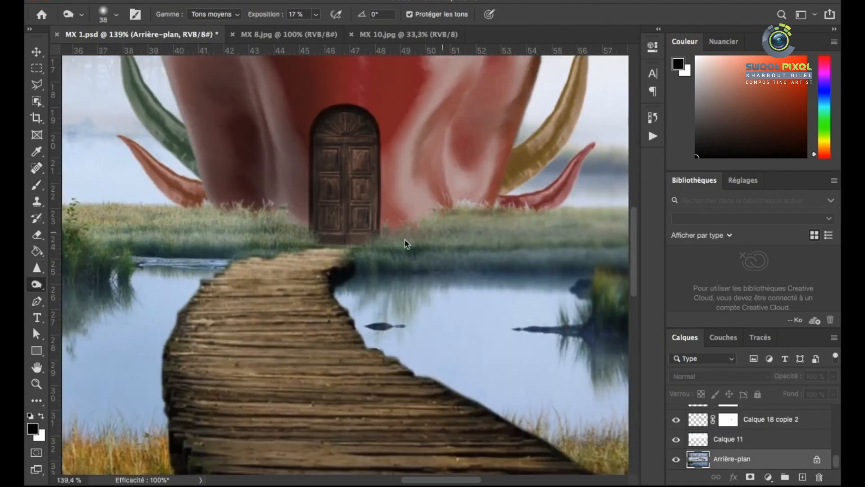
scroll(312, 232, down, 3)
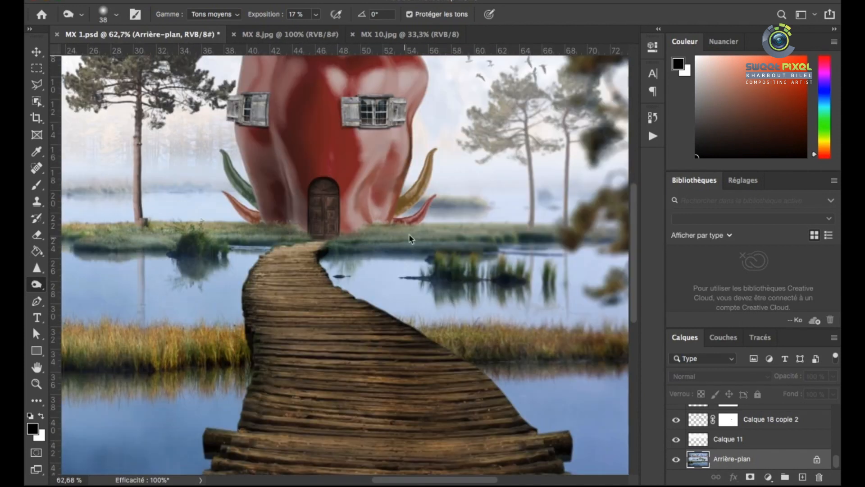
scroll(345, 245, up, 2)
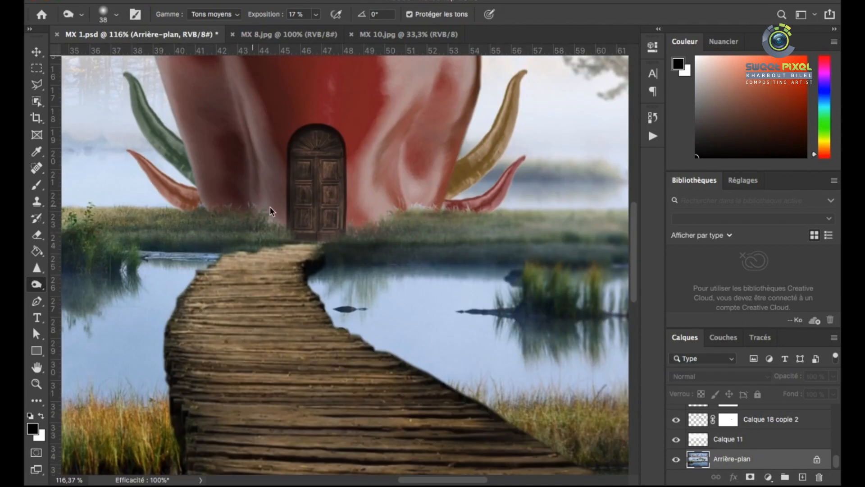
scroll(203, 217, down, 3)
scroll(251, 244, up, 2)
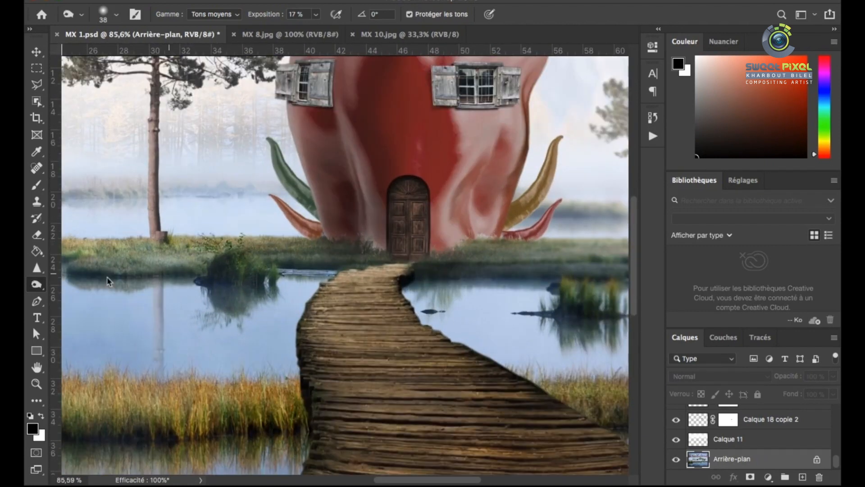
Select the boardwalk layer
key(v)
click(353, 309)
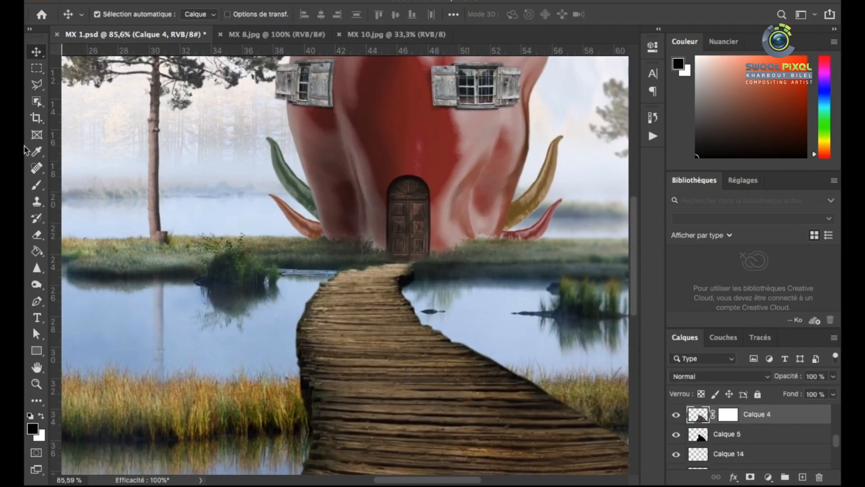
click(37, 185)
scroll(405, 273, up, 2)
right_click(389, 266)
drag(466, 287, 483, 287)
scroll(410, 378, up, 10)
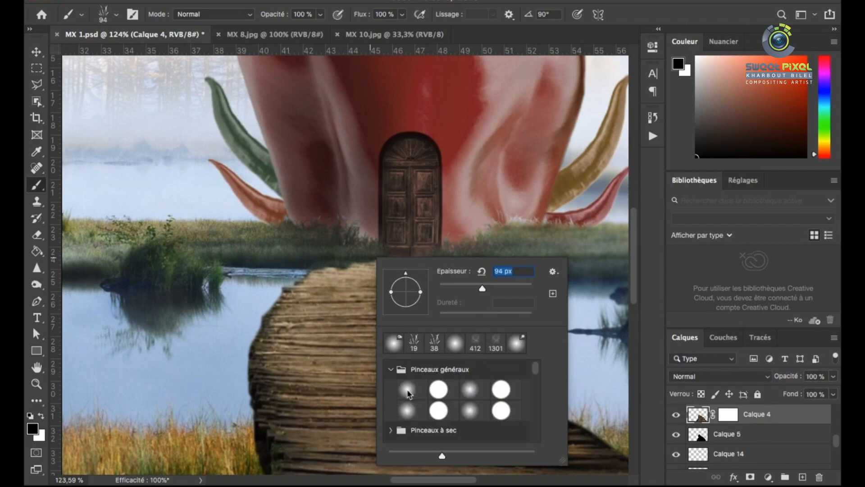
click(409, 389)
click(387, 271)
key(super+z)
click(726, 419)
Darken the far end of the boardwalk near the door with a 38 px Burn brush at 17% exposure
click(698, 413)
click(36, 284)
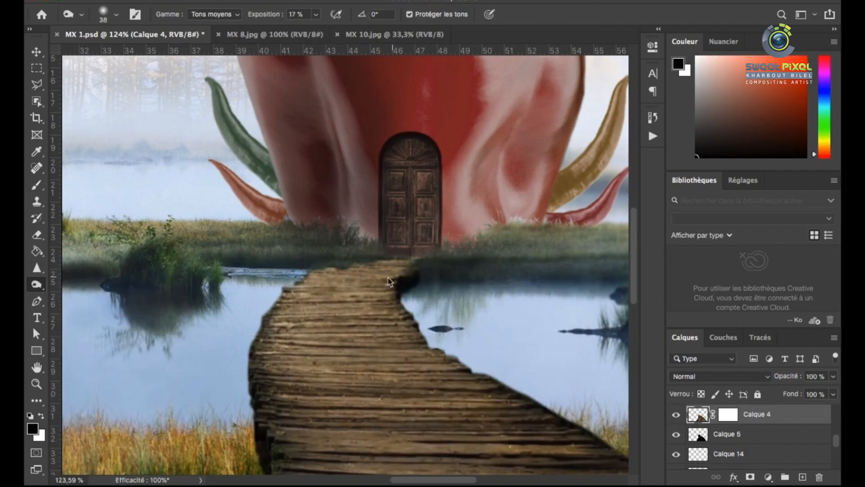
scroll(398, 268, down, 2)
scroll(457, 261, down, 5)
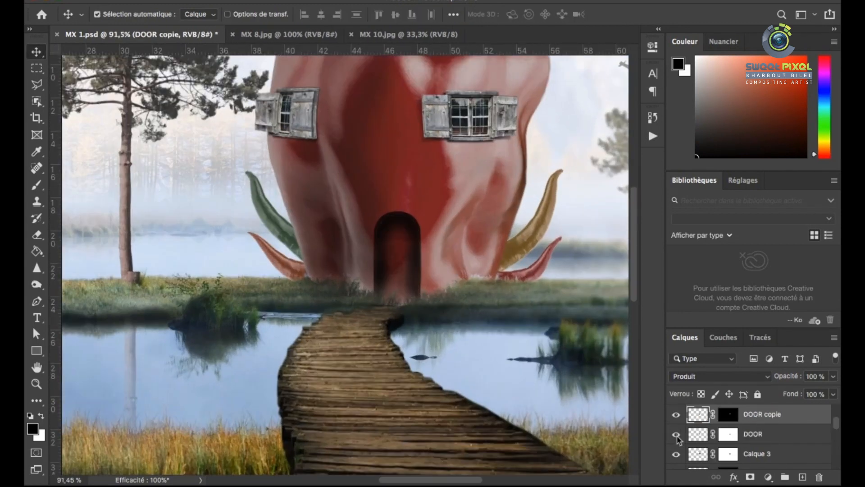
Merge the door copy and the door down into Calque 3, applying the layer masks
key(ctrl+e)
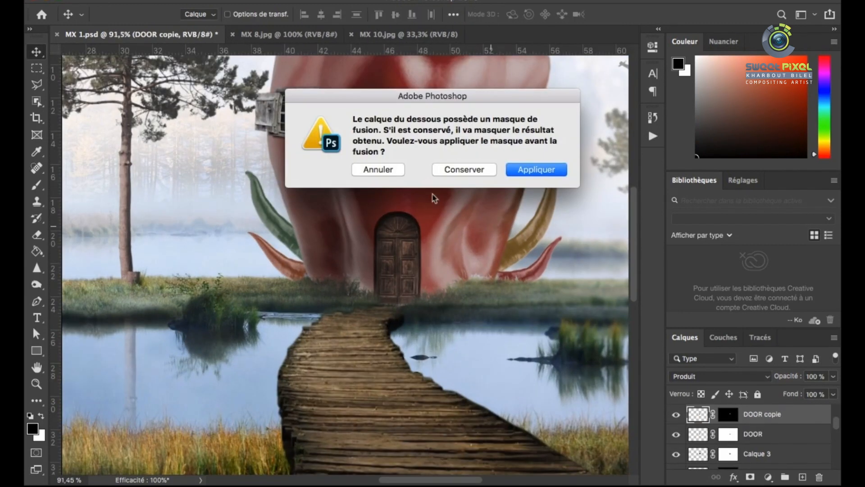
key(Return)
scroll(427, 328, down, 5)
key(ctrl+e)
key(Return)
click(674, 414)
scroll(438, 314, up, 1)
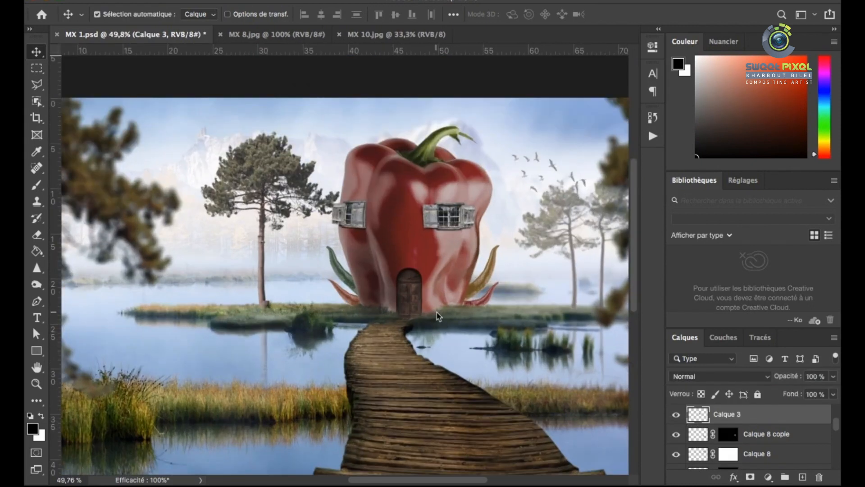
Darken the merged door layer with Hue/Saturation, setting lightness to -24
key(super+u)
drag(523, 266, 676, 250)
drag(692, 393, 686, 394)
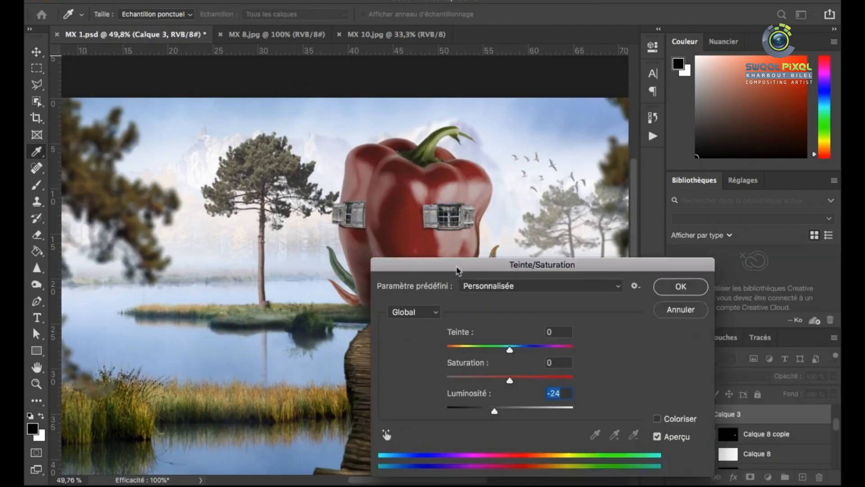
key(Return)
Merge the layer picked at the pepper's window down, applying the layer mask
click(450, 217)
scroll(450, 221, down, 1)
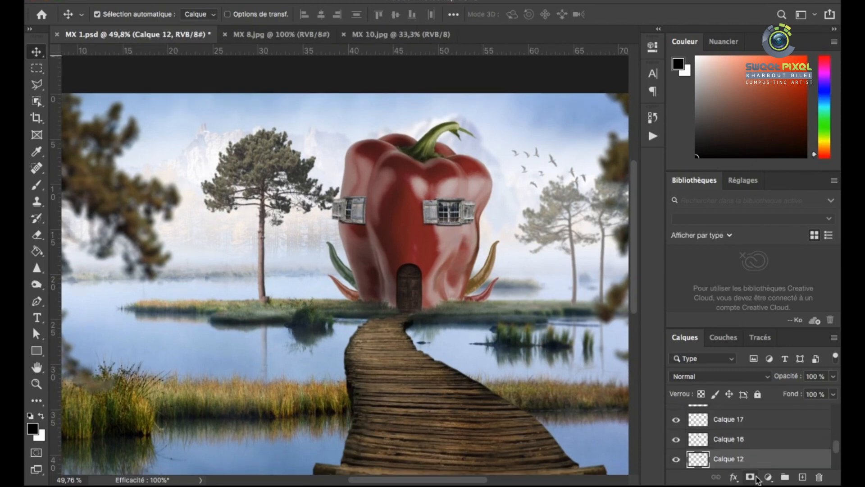
scroll(751, 468, down, 3)
key(super+e)
click(539, 171)
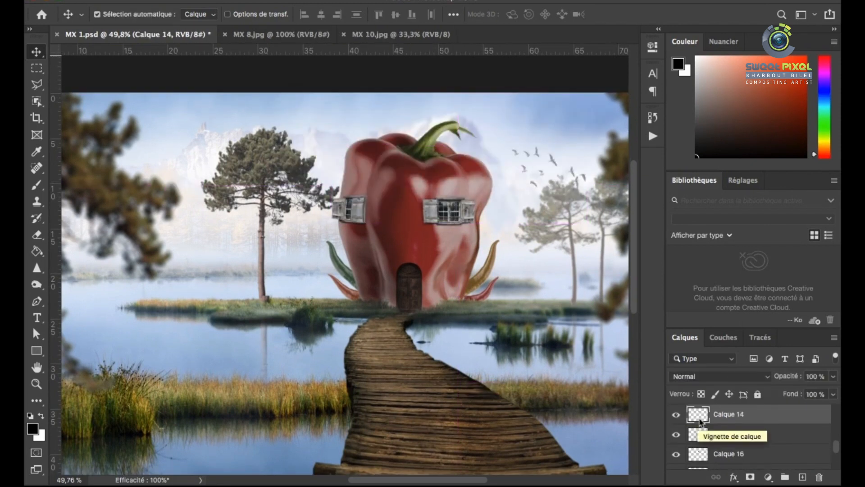
Soften the boardwalk's shadow layer, Calque 5, with a blur filter
scroll(700, 439, down, 3)
scroll(700, 441, up, 3)
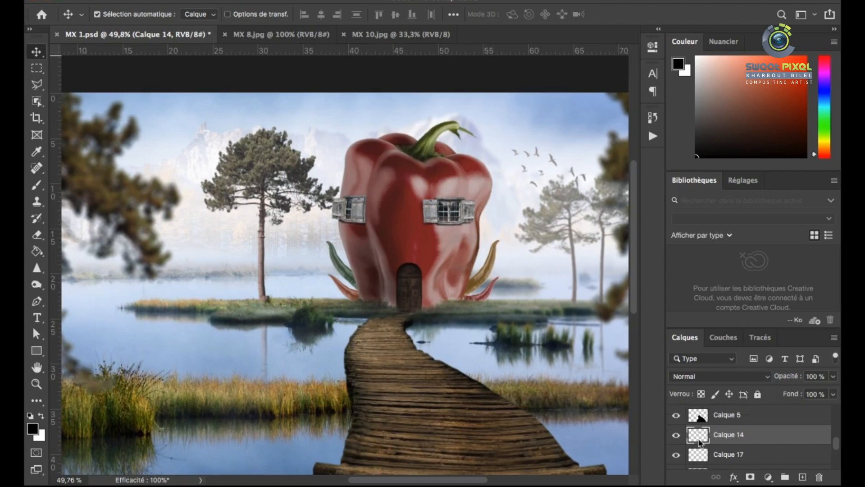
click(700, 420)
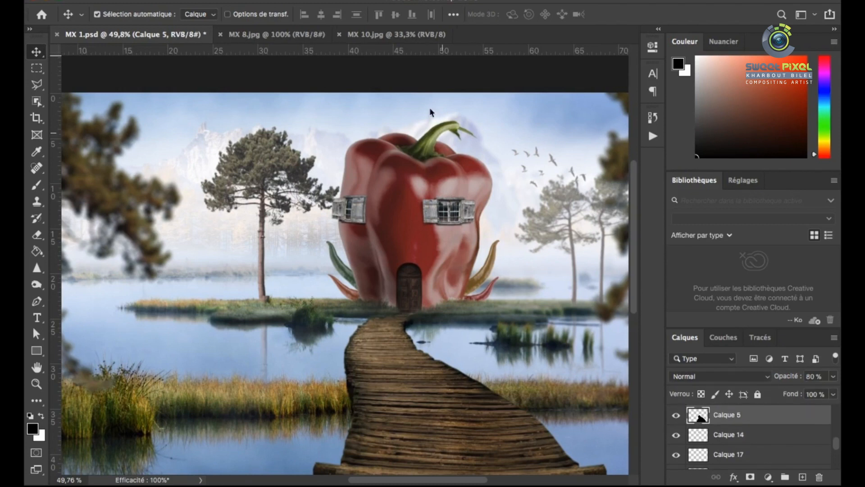
click(360, 1)
mouse_move(546, 170)
click(585, 233)
drag(489, 299, 499, 298)
key(Return)
Select the pepper, door and chili layers together and duplicate them for a reflection
key(v)
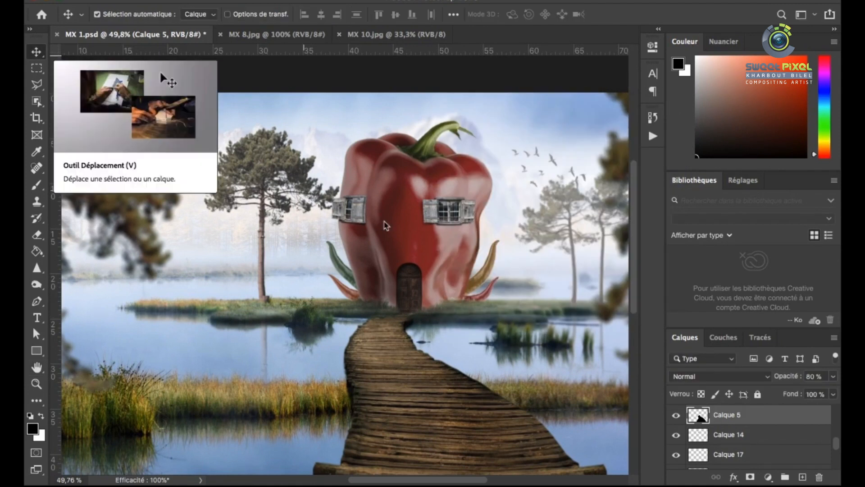
click(402, 216)
shift+click(419, 245)
shift+click(419, 247)
shift+click(412, 282)
drag(417, 229, 496, 289)
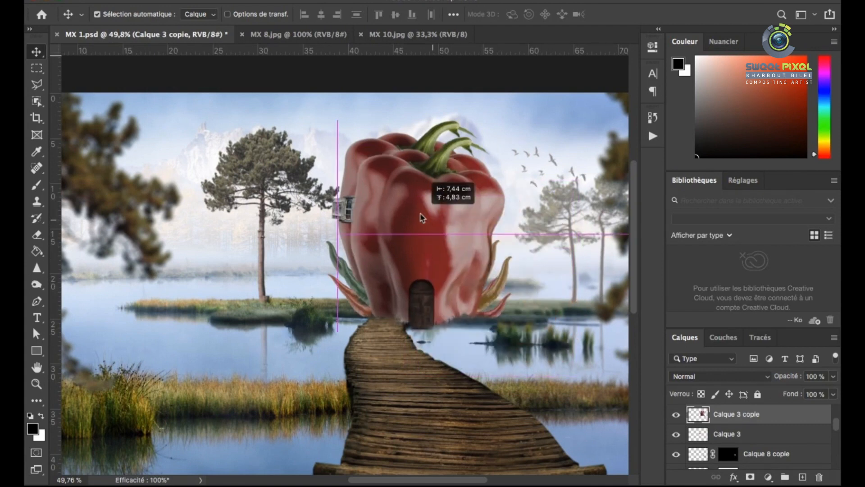
Flip the pepper house copy vertically and place it directly beneath the original, base to base
key(ctrl+t)
right_click(421, 217)
click(450, 448)
drag(437, 226, 437, 390)
key(Return)
Add a layer mask to the reflection, Calque 3 copie, and invert it to hide the copy
click(750, 477)
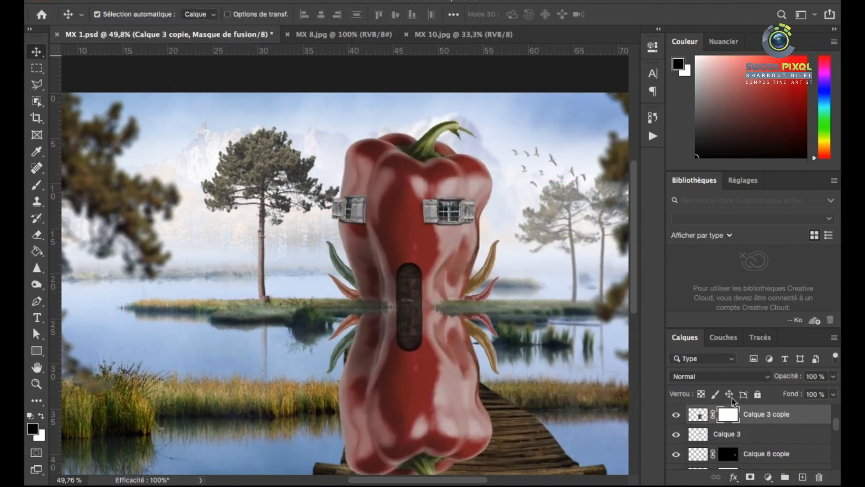
double_click(728, 413)
click(567, 243)
click(618, 43)
Paint the pepper and chili reflections faintly into the water with a 94 px white brush at 12% opacity
click(36, 185)
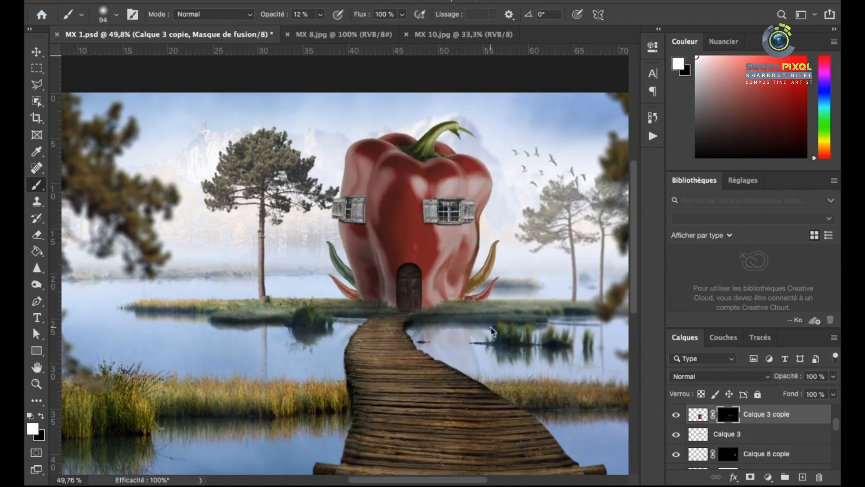
scroll(492, 331, up, 5)
scroll(510, 403, down, 2)
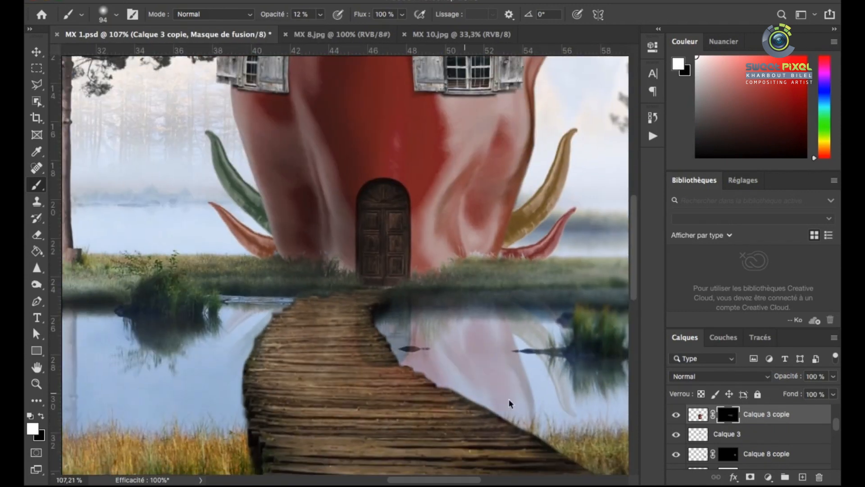
scroll(275, 345, down, 1)
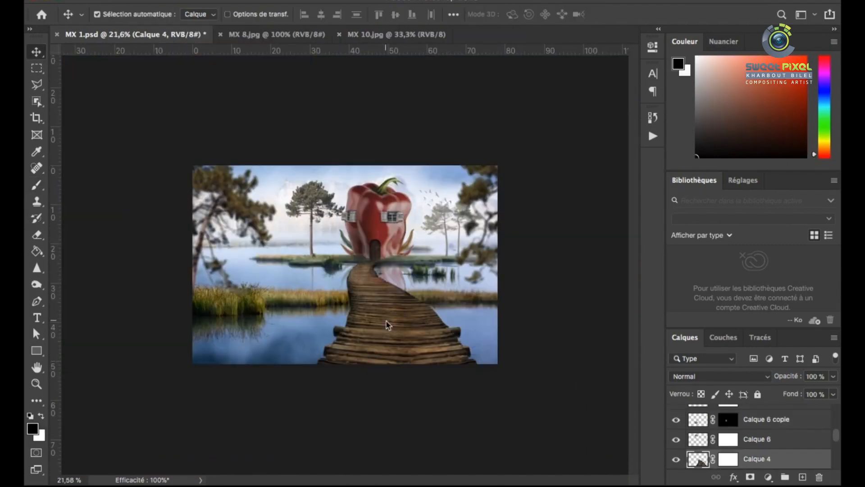
click(397, 276)
Move the reflection layer below the boardwalk's layers and merge the boardwalk with its shadow layer
drag(699, 413, 703, 448)
click(698, 423)
click(697, 410)
key(super+e)
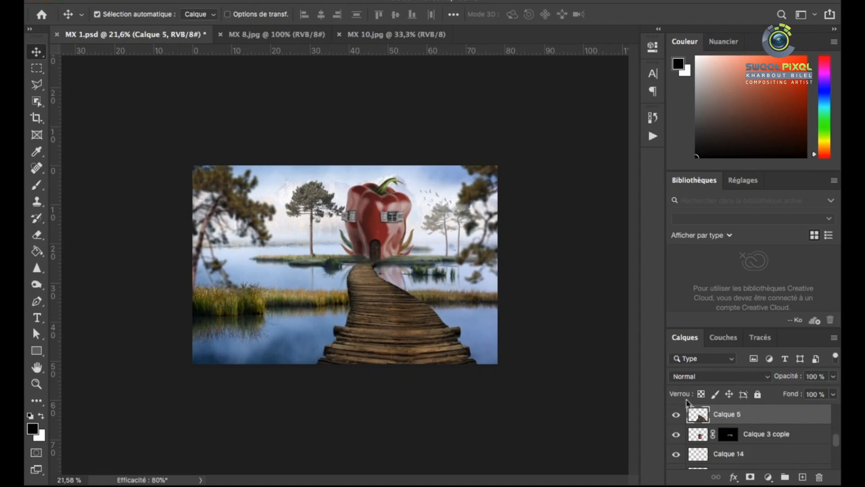
scroll(418, 289, up, 10)
Fade the reflection on its mask with a 344 px black brush at 12% opacity
click(418, 289)
click(728, 434)
key(b)
right_click(323, 212)
drag(383, 219, 405, 219)
click(272, 299)
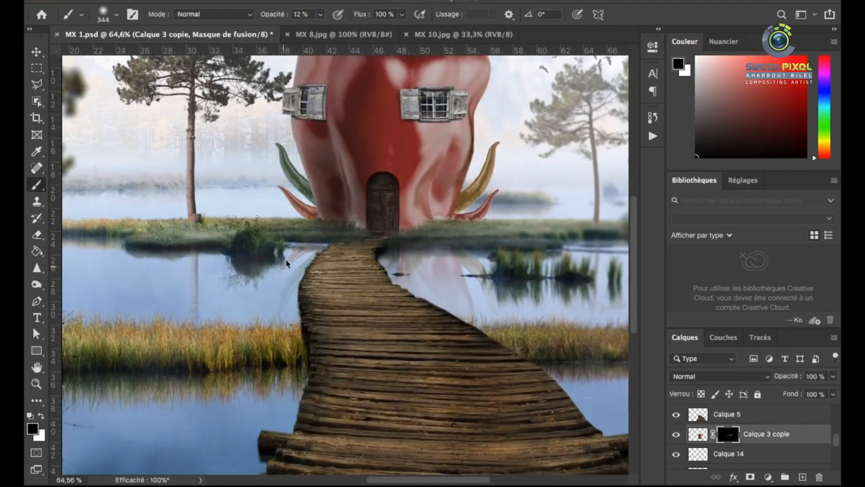
Restore parts of the reflection beside the boardwalk with a 79 px white brush on the mask
scroll(268, 313, down, 1)
click(41, 415)
right_click(339, 274)
drag(464, 306, 440, 307)
click(381, 239)
drag(384, 261, 381, 274)
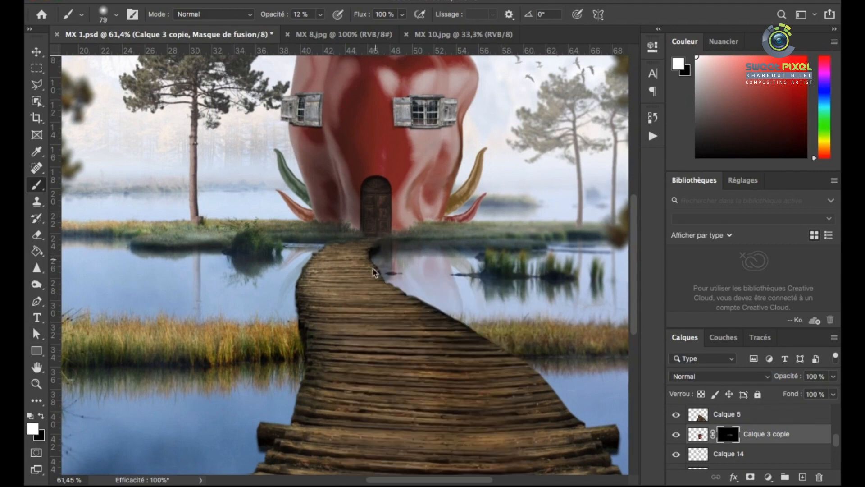
scroll(380, 255, up, 10)
drag(419, 311, 432, 318)
scroll(341, 268, down, 8)
scroll(341, 266, up, 3)
Mask the reflection off the shoreline beside the door with a 42 px black brush at 59% opacity
click(41, 416)
scroll(384, 220, up, 5)
right_click(383, 220)
drag(477, 255, 469, 256)
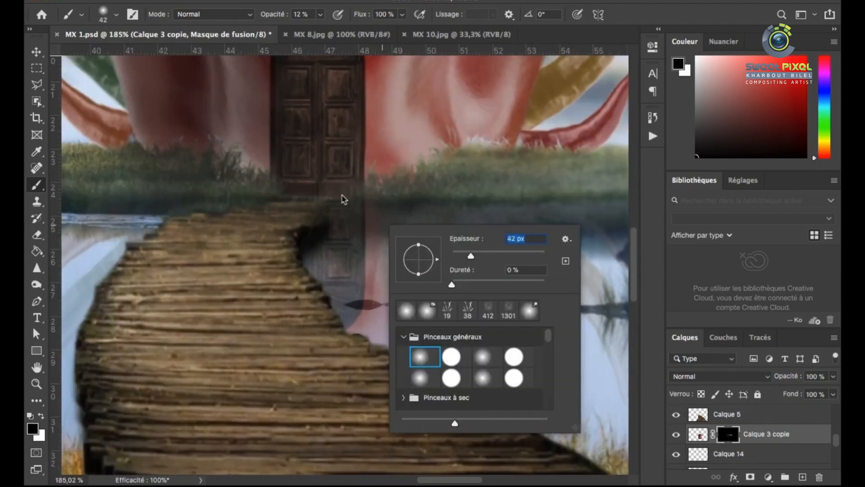
click(344, 199)
click(320, 15)
drag(319, 30, 337, 31)
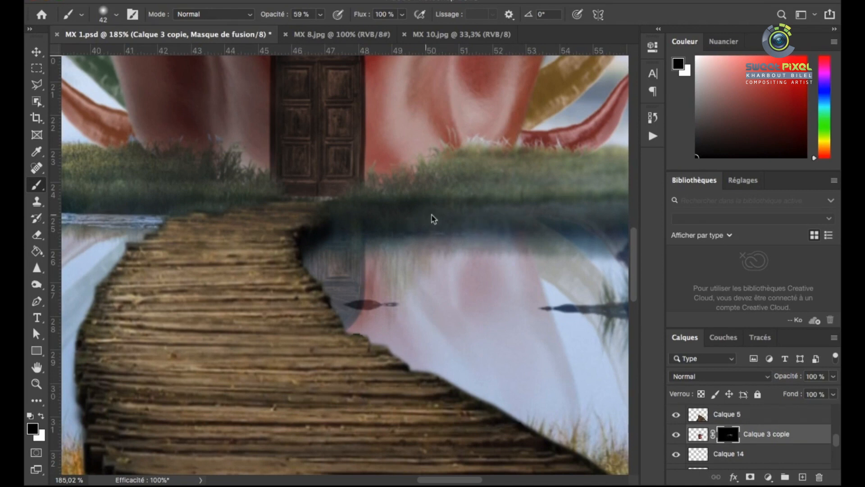
scroll(432, 219, down, 10)
scroll(215, 230, down, 12)
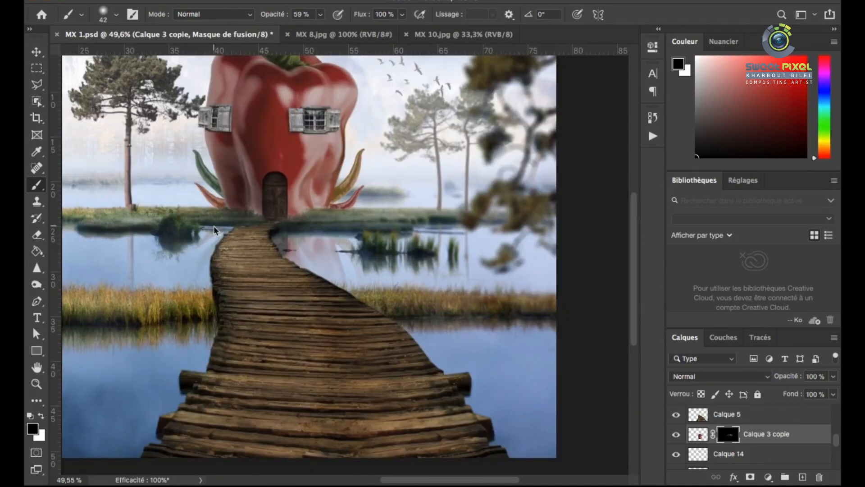
Tone down the reflection's color with Hue/Saturation, setting hue to -18 and saturation to -66
key(ctrl+2)
key(ctrl+u)
mouse_move(574, 231)
mouse_down()
mouse_move(600, 233)
mouse_move(563, 238)
mouse_up()
drag(573, 264, 533, 263)
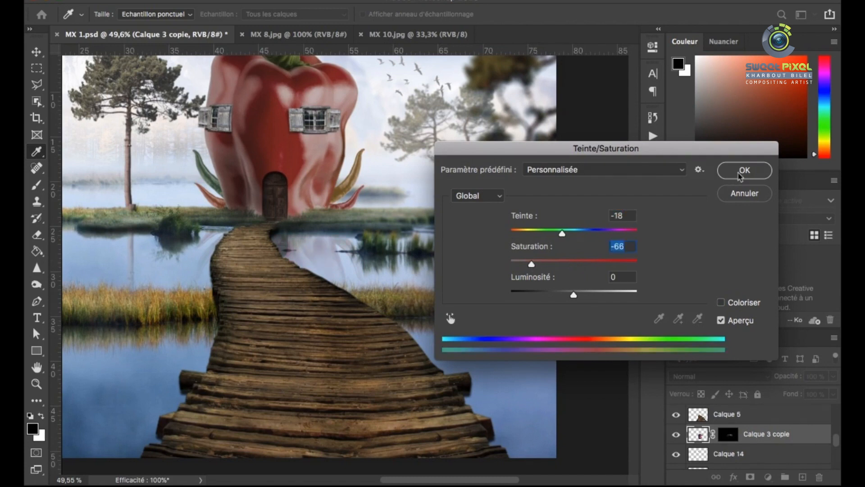
click(738, 172)
Review the whole composite and save the document
key(super+0)
scroll(491, 325, down, 3)
scroll(461, 240, up, 2)
scroll(392, 248, up, 3)
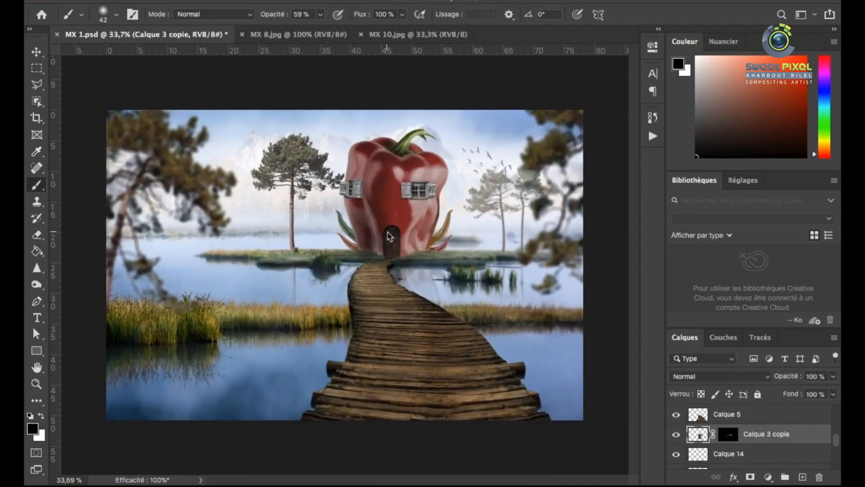
key(super+s)
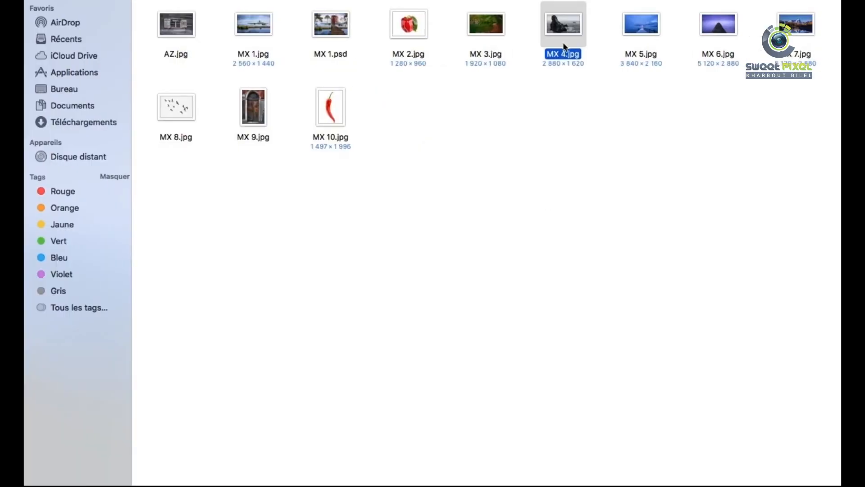
Select the large rock in MX 4.jpg with the Object Selection tool and paste it into MX 1.psd below Calque 11
drag(560, 27, 349, 104)
click(37, 104)
click(296, 215)
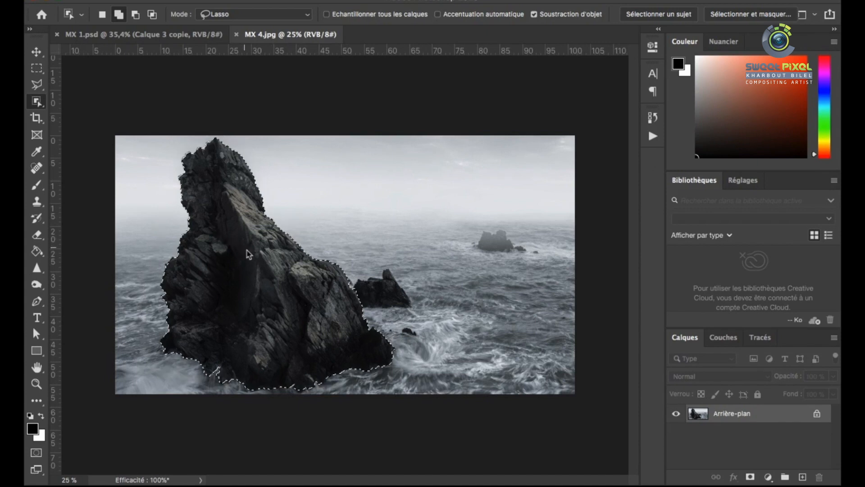
click(196, 36)
scroll(761, 442, down, 10)
click(759, 458)
key(super+v)
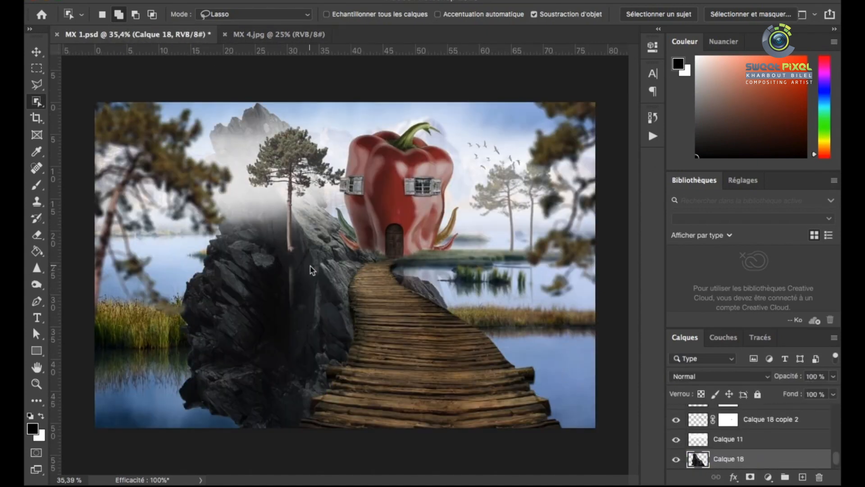
Scale the rock down at the image's right edge and colorize it with hue 207 and saturation 10
click(36, 52)
key(super+t)
drag(177, 102, 312, 208)
drag(355, 356, 581, 357)
key(Return)
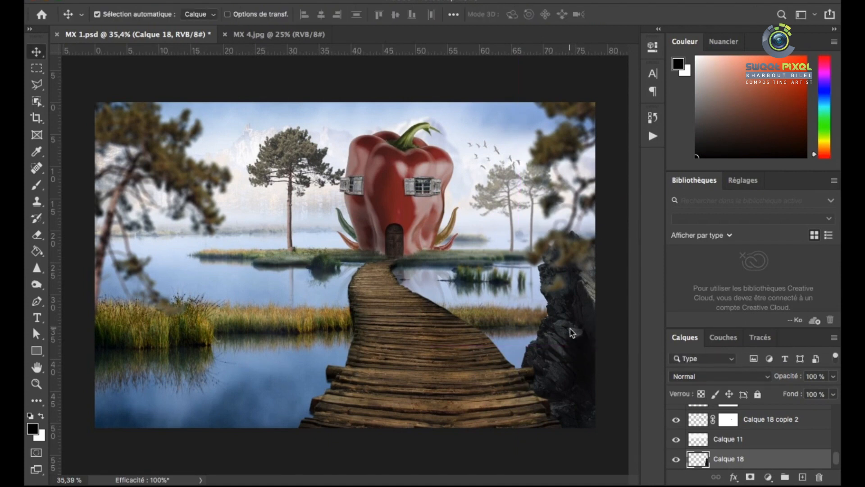
key(super+u)
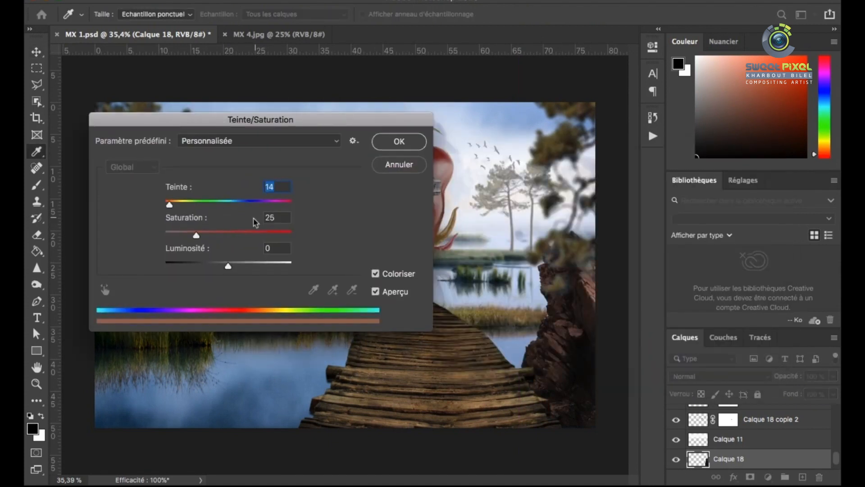
click(403, 148)
Duplicate the rock to the lower-left foreground and transform it to fill that corner
drag(564, 332, 167, 384)
key(super+t)
drag(271, 257, 286, 180)
Copy the left rock to the right side of the boardwalk and flip it horizontally
drag(188, 350, 514, 271)
key(Return)
key(super+t)
right_click(470, 265)
click(509, 460)
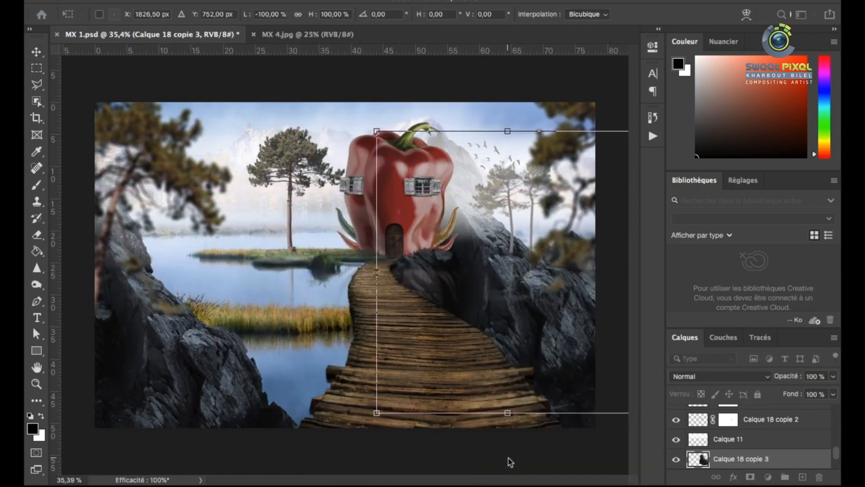
drag(504, 336, 570, 324)
scroll(705, 451, down, 4)
key(Return)
Lower the flipped rock in the layer stack and reshape it with Free Transform beside the boardwalk
drag(721, 406, 720, 447)
drag(537, 287, 525, 318)
key(super+t)
drag(501, 221, 456, 279)
drag(399, 271, 394, 337)
drag(521, 323, 528, 282)
key(Return)
Rearrange the right-hand rocks along the image's right edge and adjust the rock layers' stacking order
mouse_move(700, 440)
mouse_down()
mouse_move(702, 377)
mouse_move(706, 449)
mouse_up()
scroll(706, 452, down, 2)
drag(554, 352, 415, 340)
mouse_move(699, 457)
mouse_down()
mouse_move(705, 399)
mouse_move(706, 462)
mouse_up()
drag(439, 293, 637, 293)
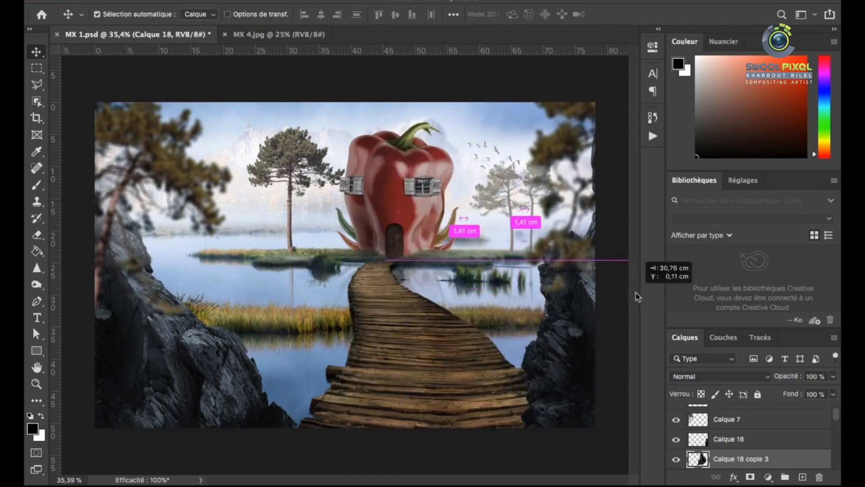
drag(544, 367, 563, 391)
click(435, 371)
drag(700, 459, 704, 392)
Move the left foreground rock lower toward the boardwalk and rotate it about -13.5°
drag(252, 381, 268, 360)
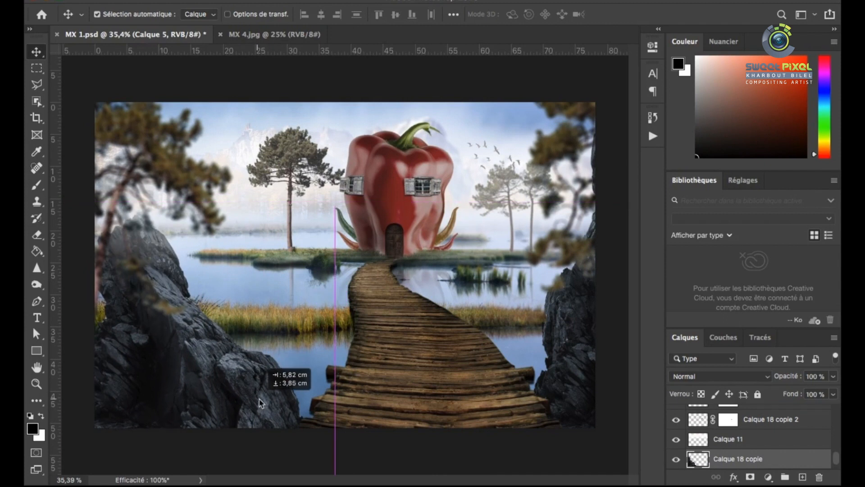
key(ctrl+t)
drag(228, 379, 227, 380)
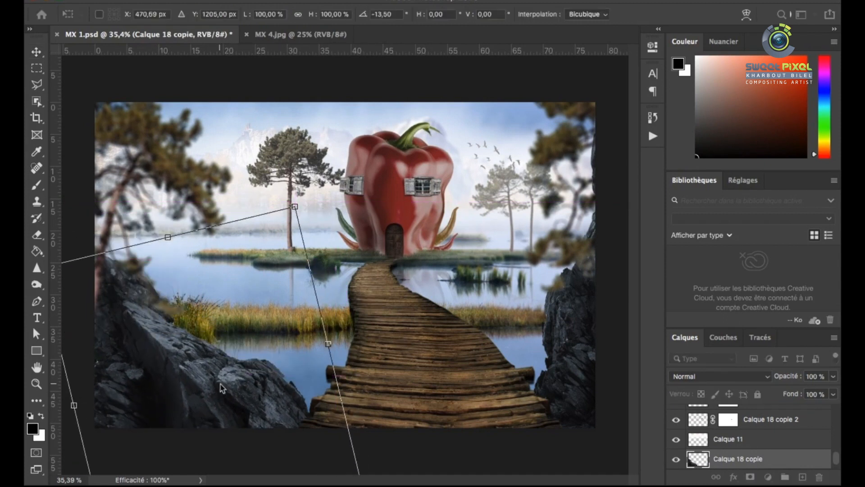
key(Return)
Transform the lower rock at the image's right edge to fit beside the boardwalk
super+click(569, 346)
key(super+t)
drag(530, 340, 522, 402)
key(Return)
Transform and reposition the other right-hand rock to build up the cliff behind the boardwalk's right side
click(584, 287)
key(super+t)
drag(585, 287, 514, 345)
drag(504, 262, 528, 281)
key(Return)
Duplicate the right-hand rock to the boardwalk's left side, flip it horizontally, and scale and rotate it to fit beside the foreground rock
drag(574, 312, 299, 308)
key(super+t)
right_click(301, 309)
click(335, 461)
drag(324, 365, 301, 343)
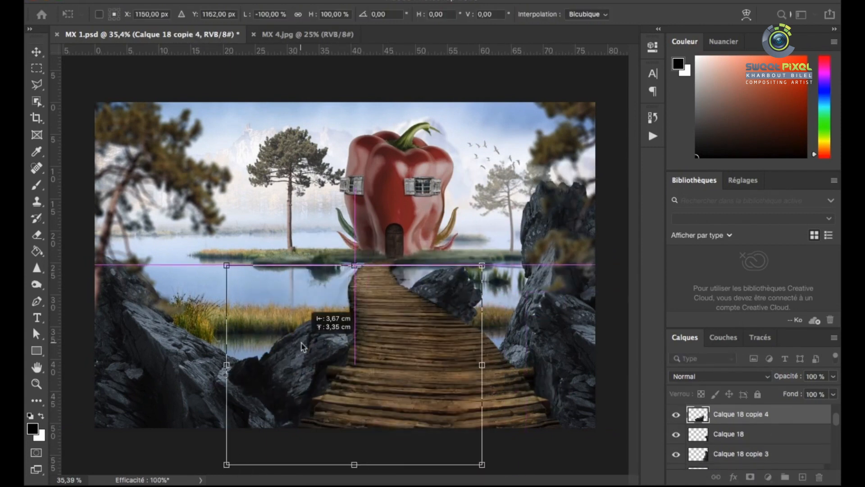
drag(482, 265, 393, 335)
drag(401, 331, 392, 320)
drag(315, 401, 291, 399)
drag(383, 390, 374, 433)
drag(287, 358, 307, 353)
key(Return)
Lower the new rock's layer behind the left foreground rock and refine its position and size beside the boardwalk
mouse_move(698, 414)
mouse_down()
mouse_move(700, 468)
mouse_move(698, 409)
mouse_up()
scroll(697, 432, up, 3)
scroll(698, 444, down, 10)
drag(307, 349, 294, 347)
key(super+t)
drag(387, 333, 391, 356)
key(Return)
Duplicate the small rock farther left and scale it down to fill the ridge above the left foreground rock
drag(295, 331, 240, 346)
key(super+t)
drag(320, 343, 290, 311)
drag(243, 360, 254, 365)
key(Return)
Apply a slight Field Blur to the left foreground rock
click(178, 366)
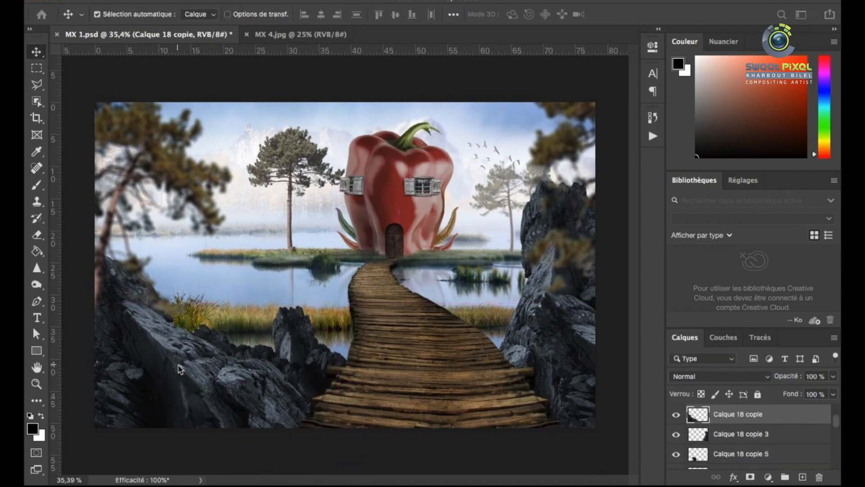
click(366, 1)
mouse_move(519, 181)
click(589, 182)
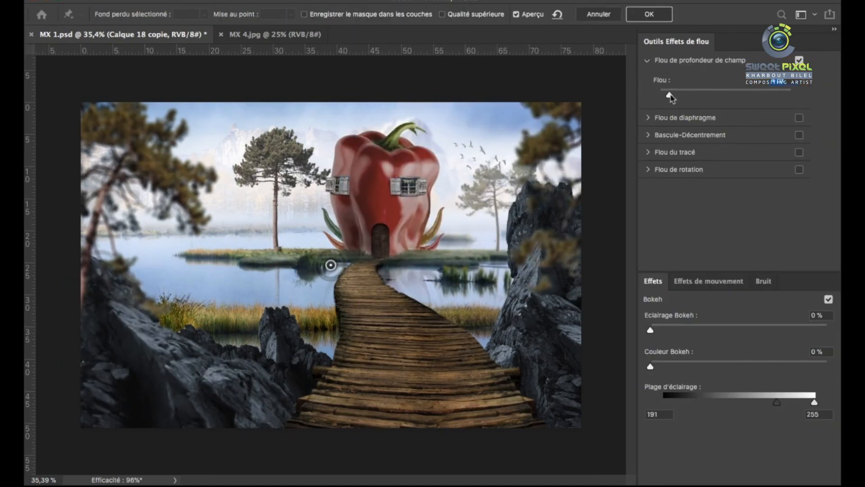
click(640, 20)
Apply the same blur filter to the lower right-hand foreground rock
click(587, 401)
click(366, 1)
click(378, 1)
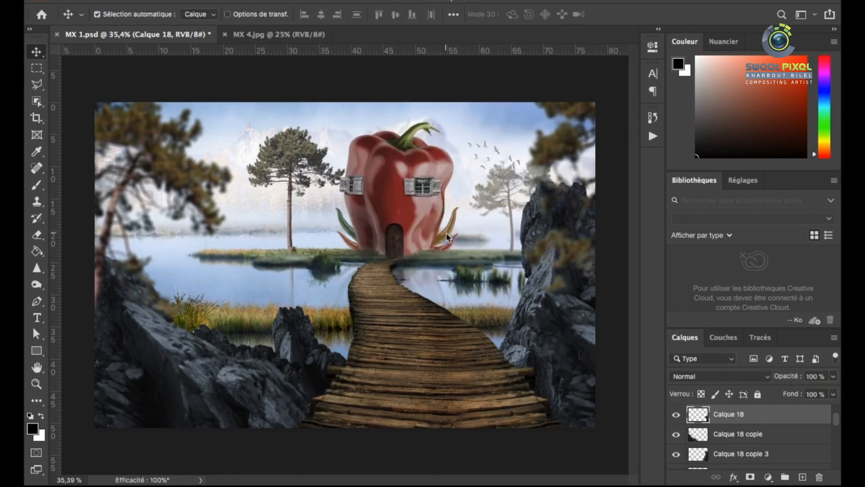
Apply a Field Blur to the boardwalk with pins at its near and far ends, setting blur to zero at the far end
click(366, 1)
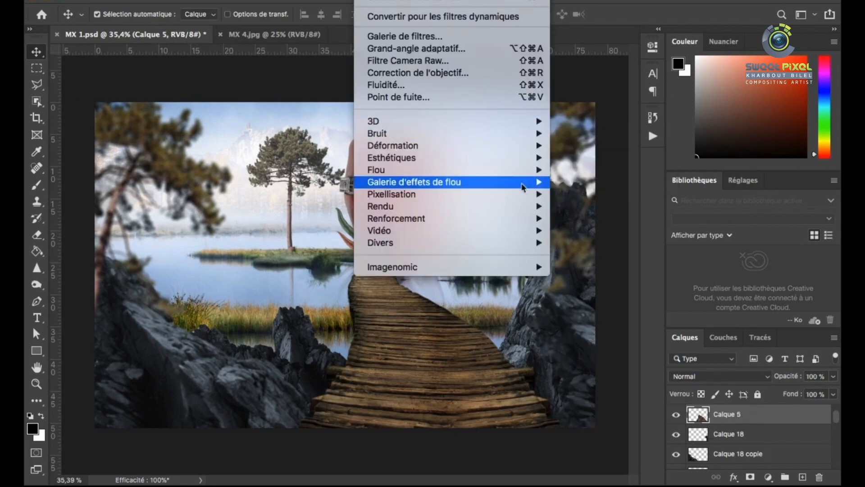
click(589, 182)
click(367, 269)
click(413, 400)
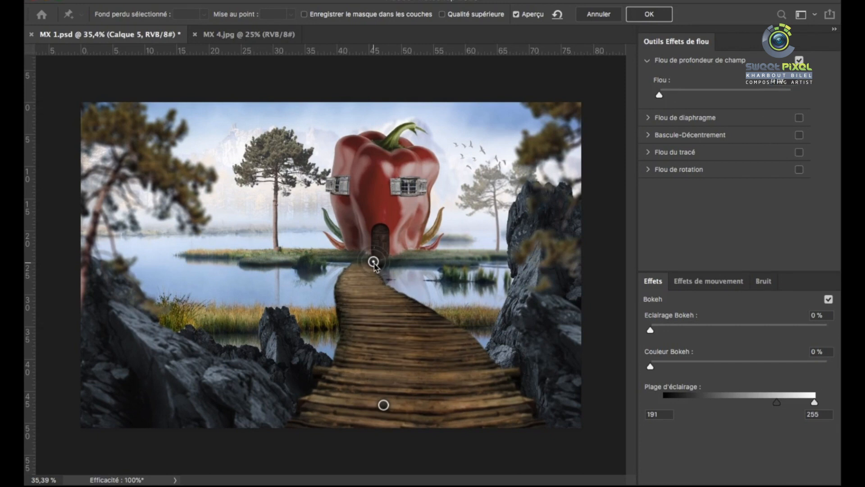
click(648, 17)
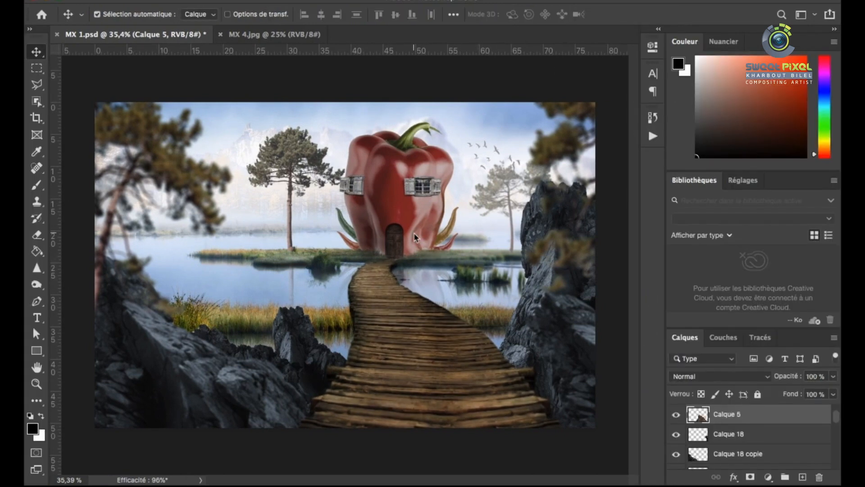
Duplicate the upper right-hand rock to the left edge behind the pine, scaled to 41.61% and rotated 25.56°
scroll(304, 249, up, 1)
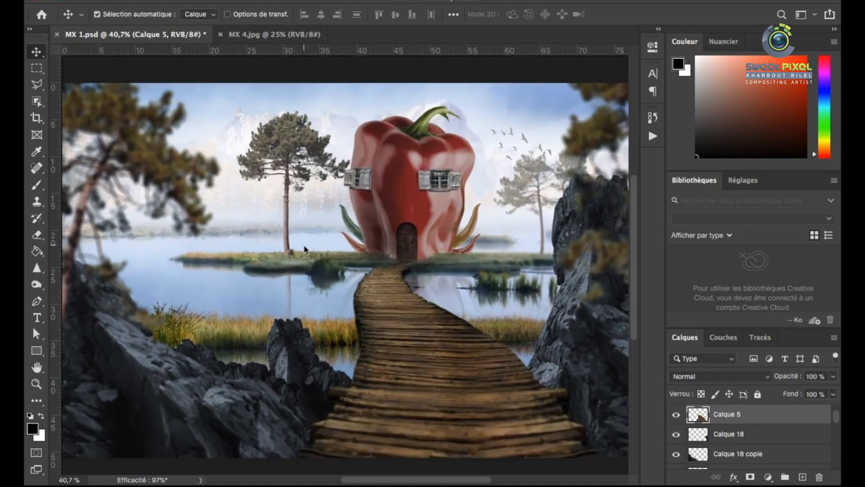
scroll(305, 249, down, 3)
scroll(358, 261, up, 1)
alt+drag(519, 225, 187, 106)
key(super+t)
alt+drag(327, 353, 295, 266)
mouse_move(227, 239)
mouse_down()
mouse_move(197, 240)
mouse_move(331, 231)
mouse_move(164, 234)
mouse_move(163, 243)
mouse_move(238, 240)
mouse_up()
drag(175, 230, 166, 246)
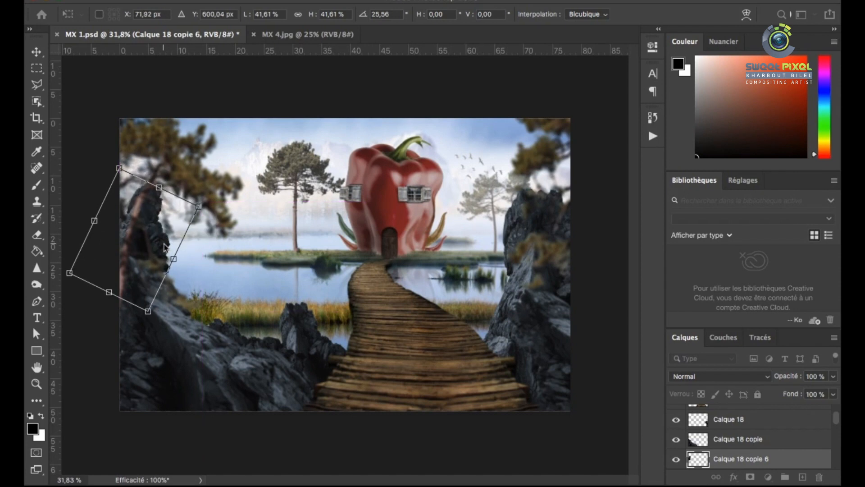
key(Return)
Lighten the new rock behind the left pine with Hue/Saturation
key(ctrl+u)
mouse_move(572, 304)
mouse_down()
mouse_move(596, 309)
mouse_move(574, 312)
mouse_up()
key(Return)
Set the small rock beside the boardwalk's left edge to Lightness +1 and darken its shadows with Curves
key(v)
click(306, 336)
key(ctrl+u)
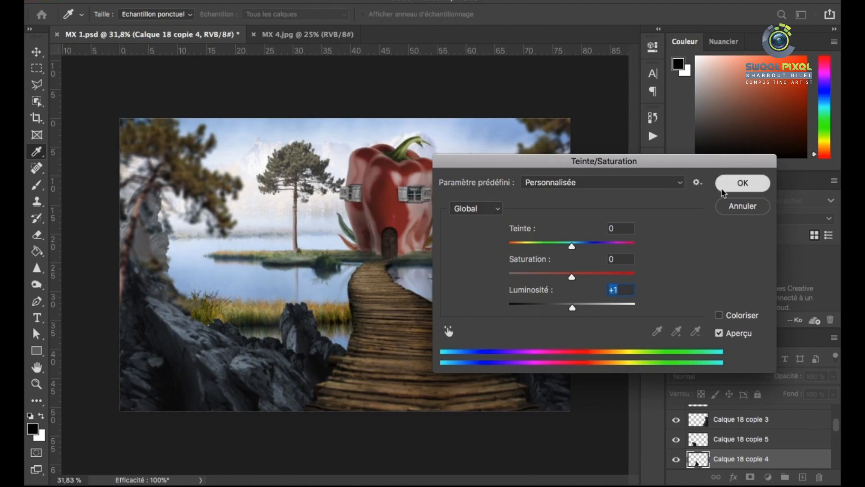
click(722, 189)
key(super+m)
click(608, 247)
drag(558, 299, 557, 305)
drag(720, 113, 295, 153)
click(732, 149)
Increase the lower right-hand rock's contrast with Curves, mapping shadow input 62 to output 46
super+click(533, 334)
key(super+m)
click(418, 264)
click(370, 313)
drag(109, 339, 117, 343)
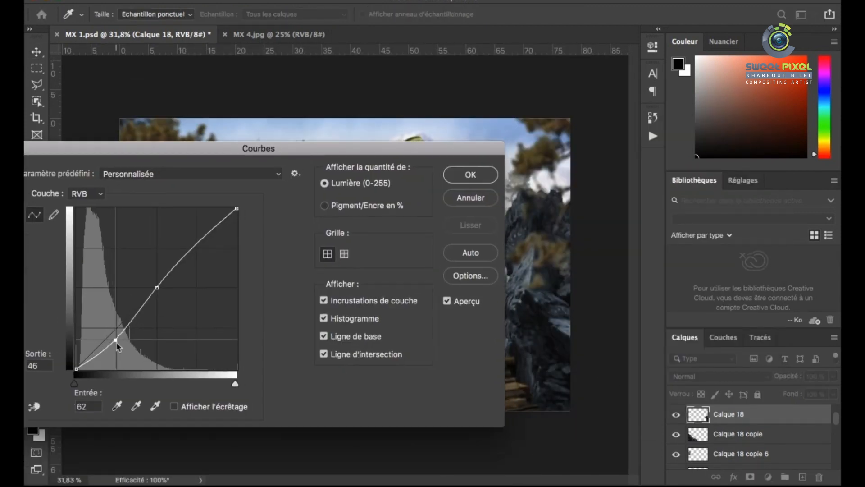
click(472, 176)
Darken the midtones of the left foreground rock with Curves while anchoring its highlights
super+click(241, 387)
key(super+m)
click(278, 248)
click(337, 187)
drag(278, 249, 286, 256)
click(632, 85)
Duplicate the boardwalk layer, set the copy to Multiply (Produit) blending, and give it an inverted black mask
key(alt+shift+super+e)
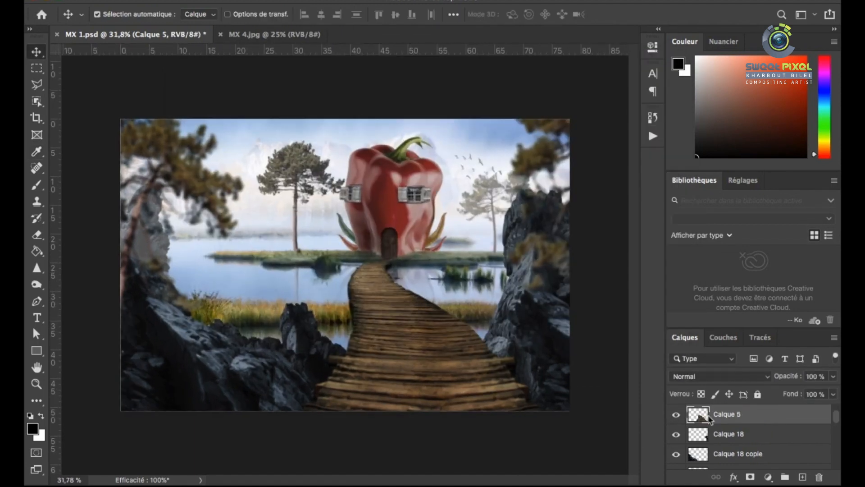
key(super+j)
click(703, 378)
click(725, 411)
click(750, 477)
click(565, 244)
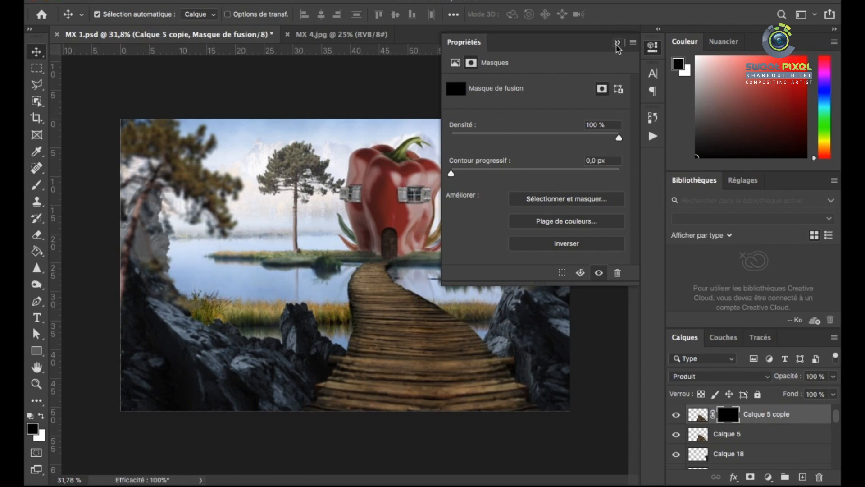
Paint the mask in white with a soft 289 px brush at 13% opacity to darken the boardwalk's near end
click(617, 43)
key(b)
right_click(384, 311)
drag(526, 309, 528, 310)
click(320, 14)
drag(323, 31, 295, 31)
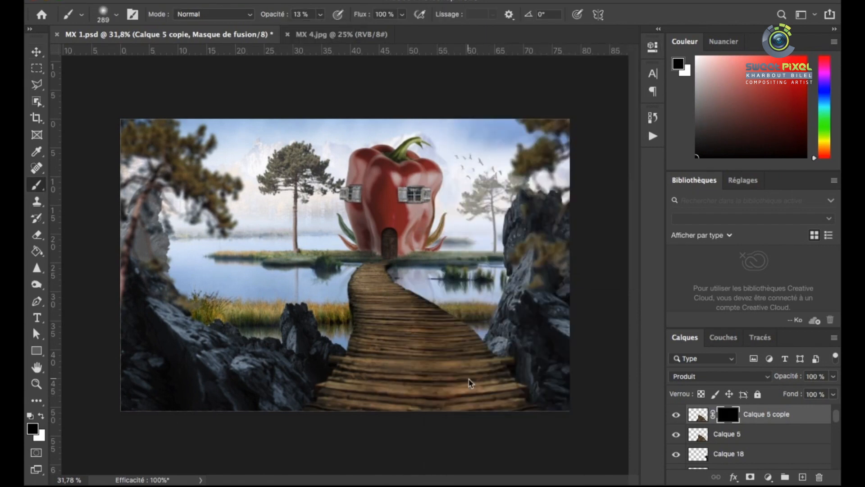
mouse_move(311, 414)
mouse_down()
mouse_move(379, 383)
mouse_move(509, 386)
mouse_up()
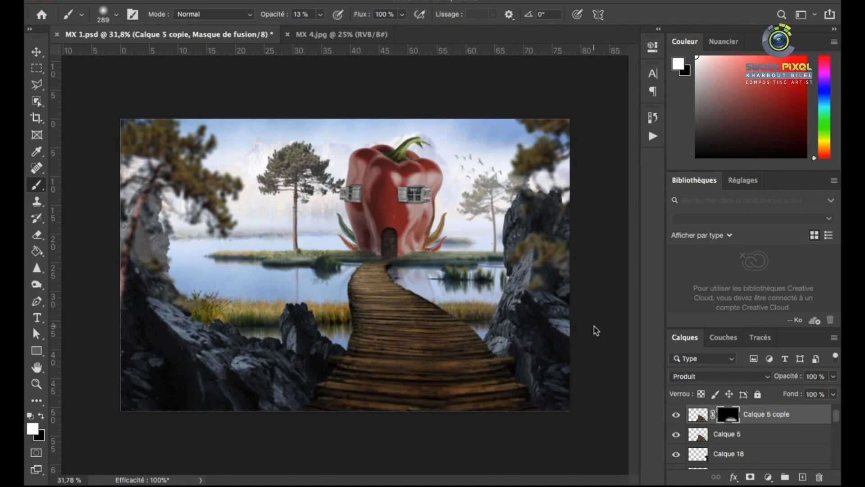
Select the haze layer Calque 9 and set its opacity to 36%
click(37, 53)
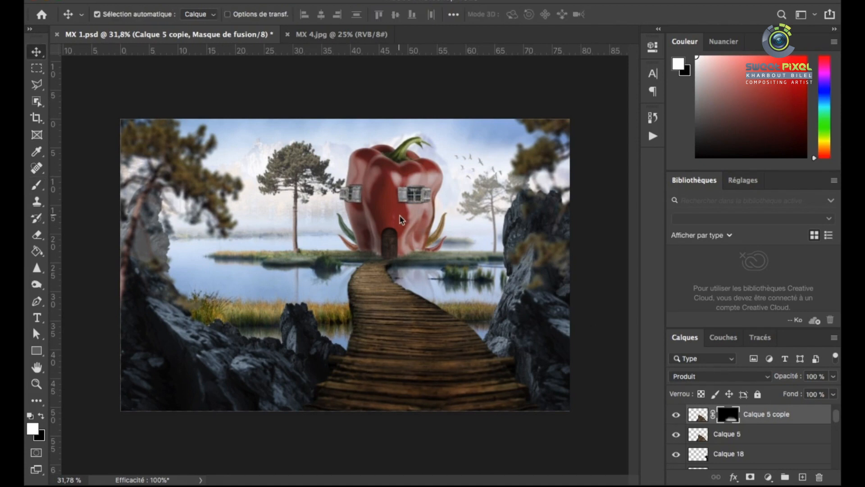
scroll(404, 263, up, 2)
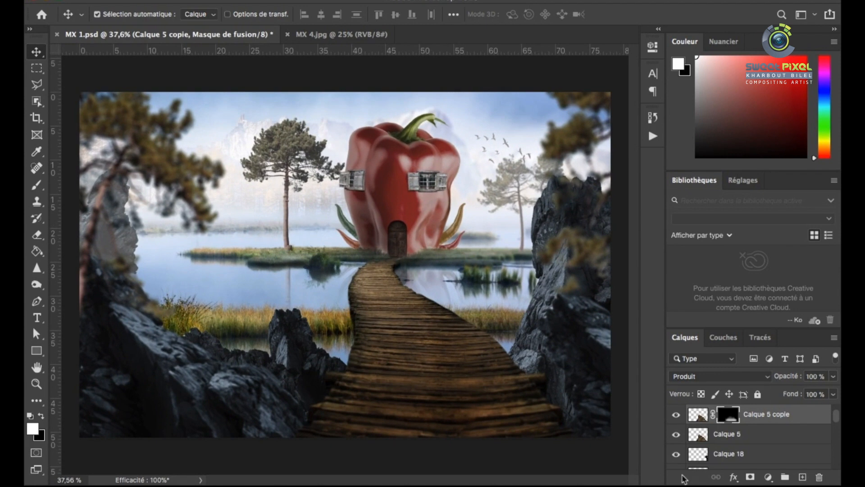
click(419, 230)
scroll(420, 228, up, 8)
scroll(450, 283, down, 3)
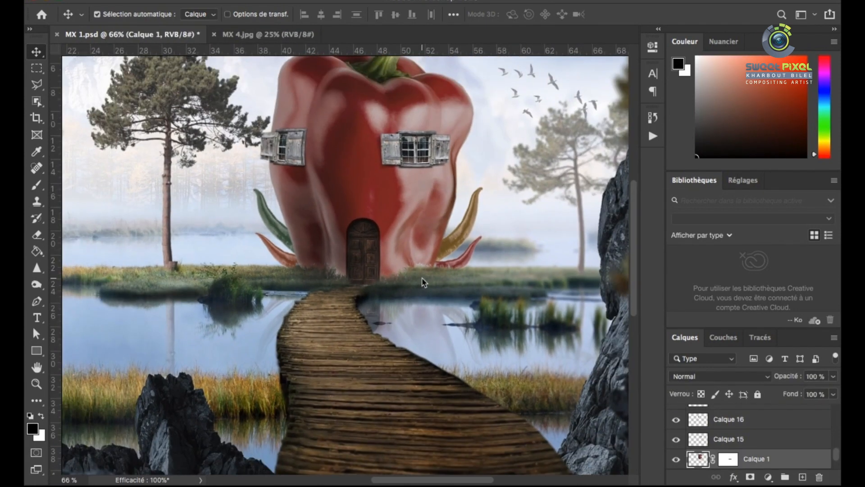
scroll(421, 277, down, 3)
scroll(675, 444, up, 5)
scroll(409, 312, down, 2)
click(701, 440)
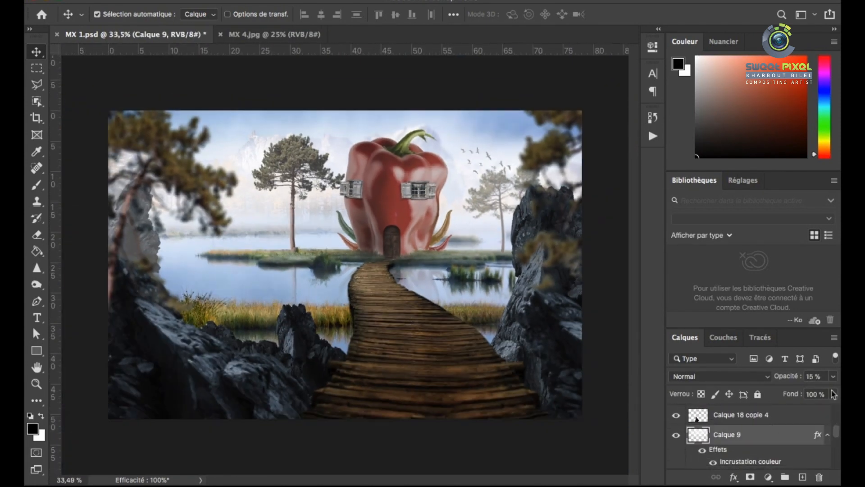
click(833, 376)
drag(785, 393, 796, 395)
Change the haze layer's Color Overlay to a very pale blue
double_click(698, 436)
click(288, 355)
click(579, 228)
drag(432, 182, 595, 195)
drag(810, 423, 833, 335)
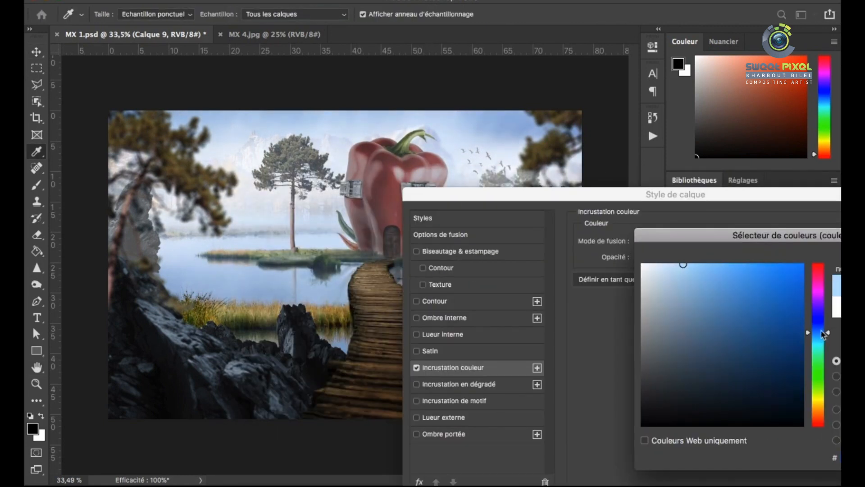
click(702, 266)
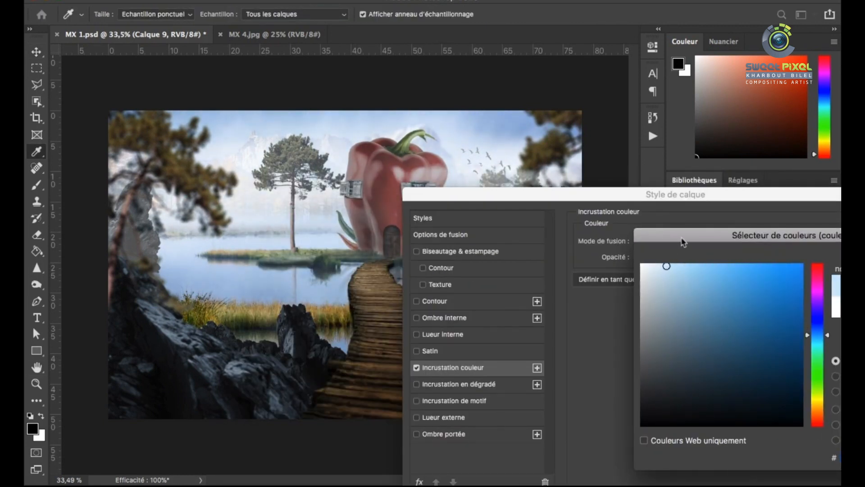
drag(680, 236, 444, 245)
click(743, 266)
drag(598, 195, 383, 215)
click(685, 241)
Configure a white textured mist brush at 262 px and 54% opacity, and move the haze layer Calque 9 directly below Calque 7
scroll(450, 227, down, 1)
scroll(450, 227, up, 1)
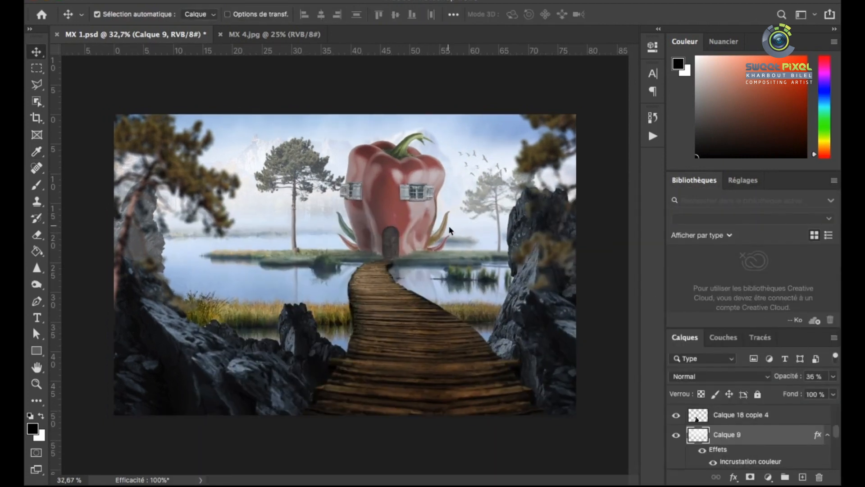
scroll(419, 232, down, 1)
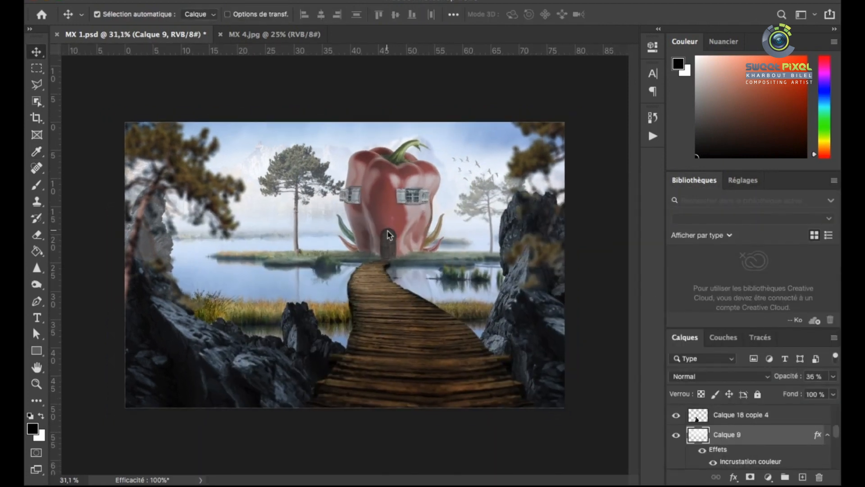
scroll(604, 384, up, 1)
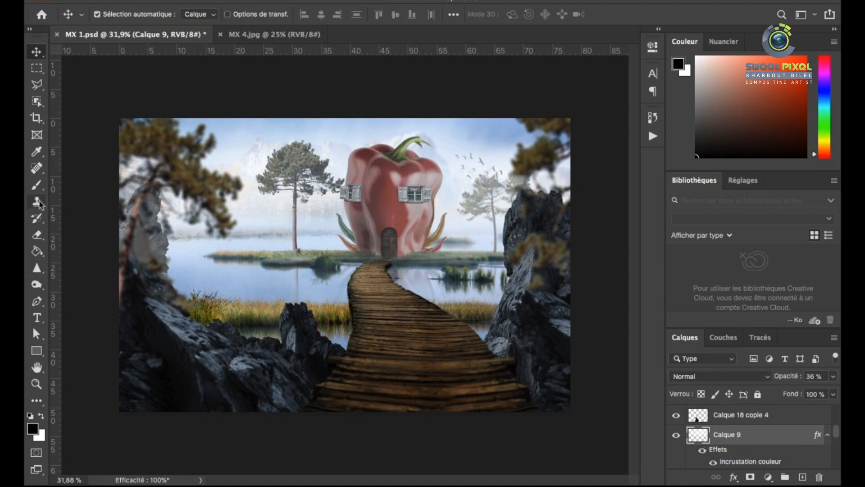
key(b)
click(42, 416)
right_click(307, 239)
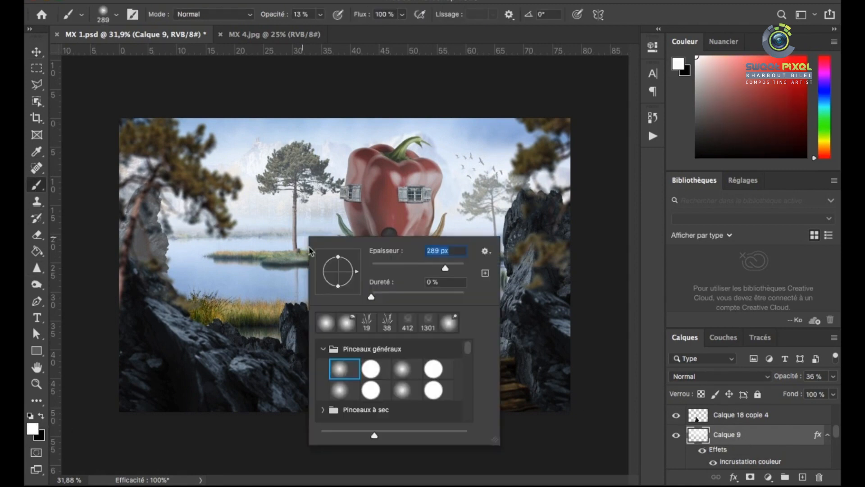
double_click(431, 322)
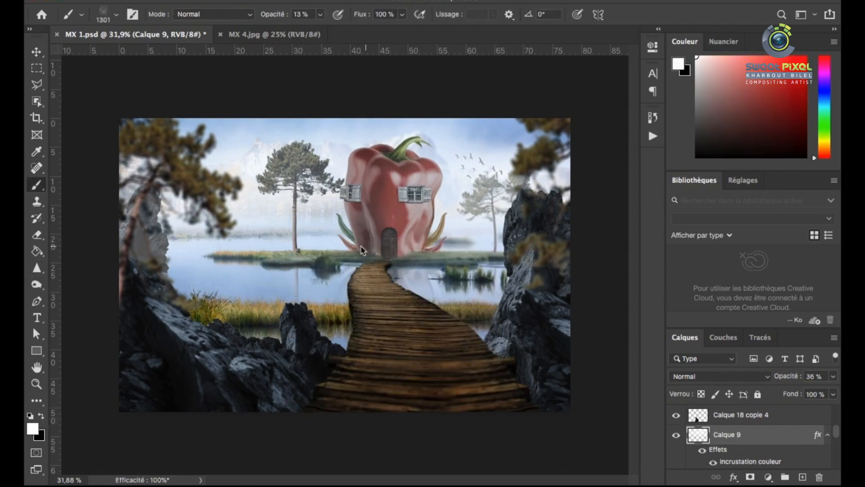
mouse_move(700, 436)
mouse_down()
mouse_move(702, 412)
mouse_move(709, 444)
mouse_up()
right_click(343, 232)
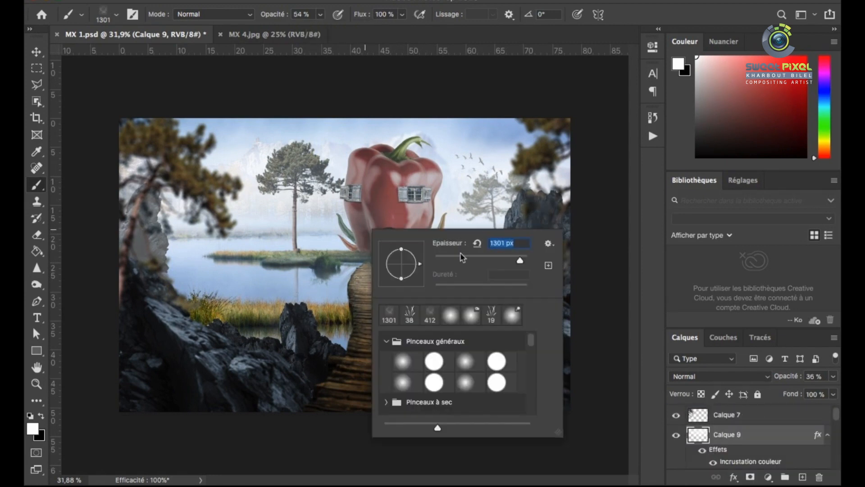
key(Return)
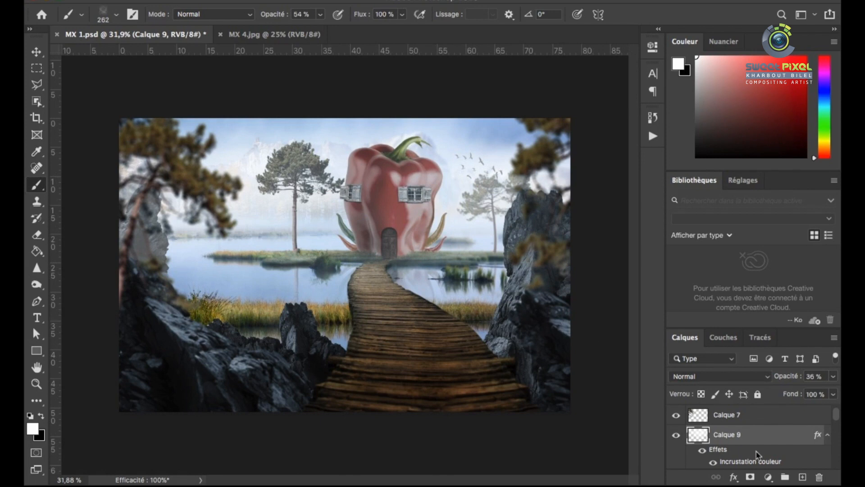
Add a new layer above Calque 8 copie and paint white mist over the pepper's stem, the islet shore and the tall pine
click(802, 476)
key(ctrl+bracketleft)
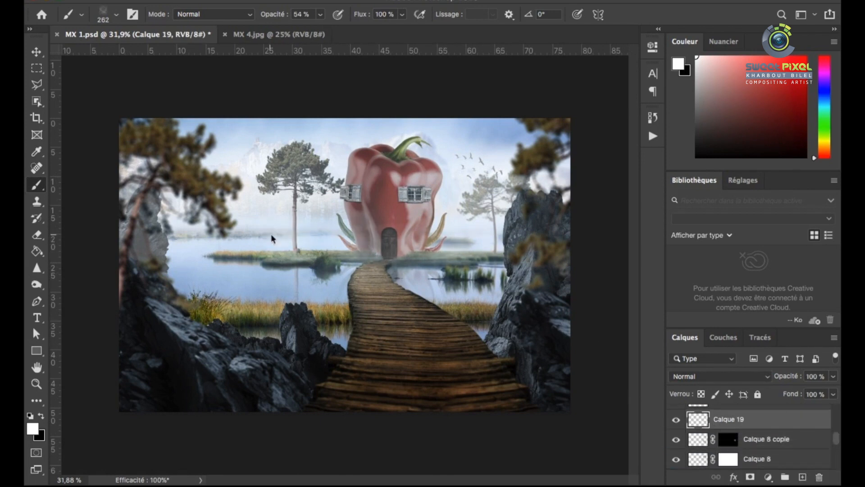
click(417, 138)
drag(211, 259, 319, 262)
drag(276, 164, 309, 159)
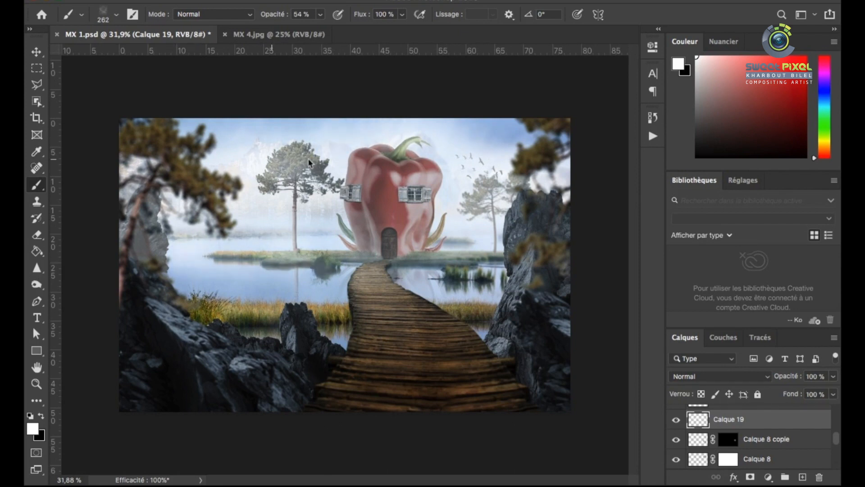
scroll(380, 261, down, 1)
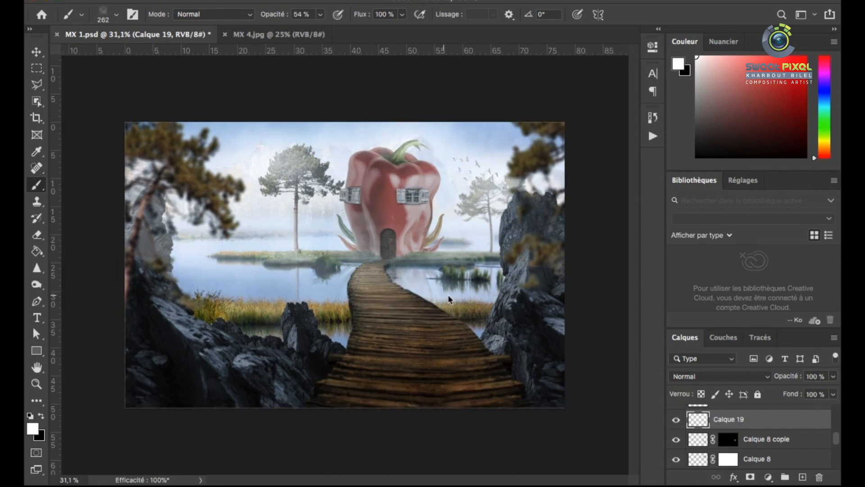
Add a Color Lookup adjustment layer above the top layer Calque 7 copie
scroll(707, 425, down, 3)
click(721, 407)
click(802, 476)
key(ctrl+z)
click(768, 477)
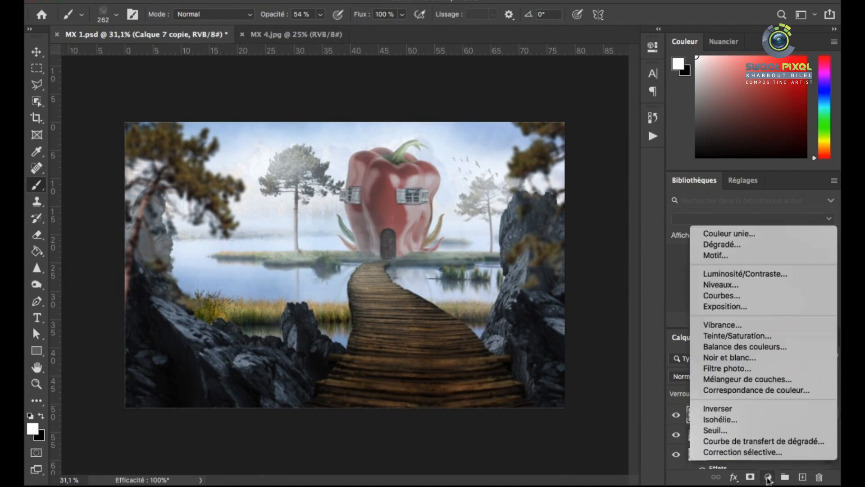
click(756, 390)
Try several 3D lookup tables on the adjustment, including Fuji ETERNA 250D and Moonlight
click(572, 85)
click(636, 247)
click(576, 86)
click(576, 96)
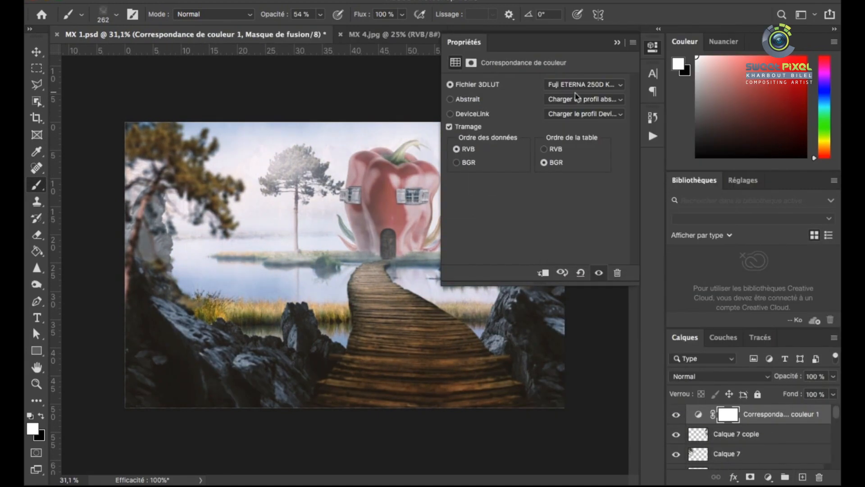
click(576, 87)
click(574, 96)
click(575, 87)
click(587, 188)
Apply the HorrorBlue.3DL lookup at 26% layer opacity and compare the image with and without it
click(584, 84)
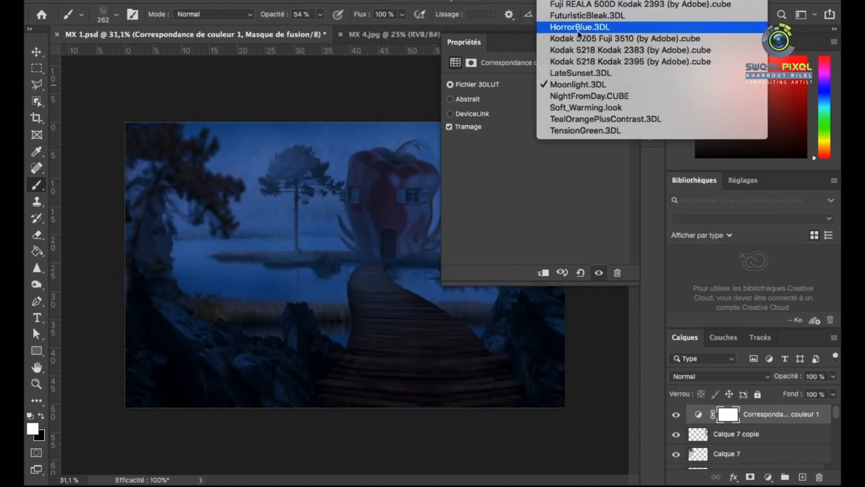
click(585, 25)
drag(833, 375, 799, 393)
click(676, 415)
click(676, 416)
Hide the interface panels and examine the graded composite at a larger size
click(617, 43)
scroll(619, 209, up, 3)
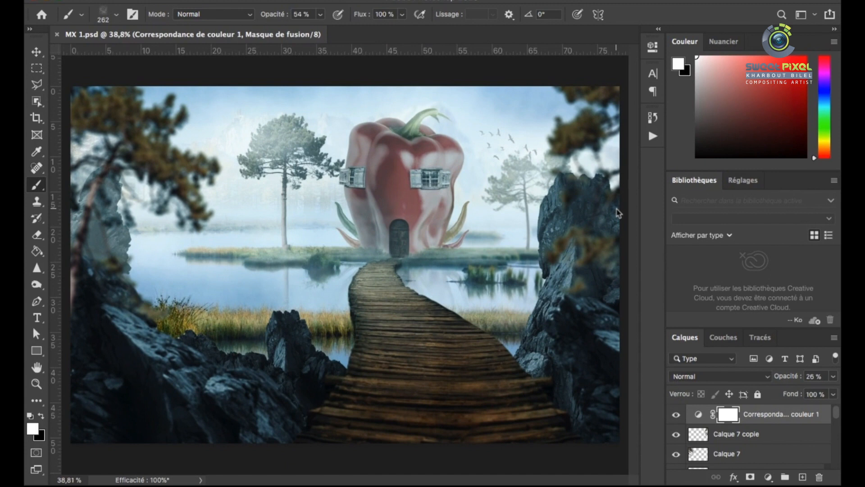
key(Tab)
scroll(599, 209, up, 5)
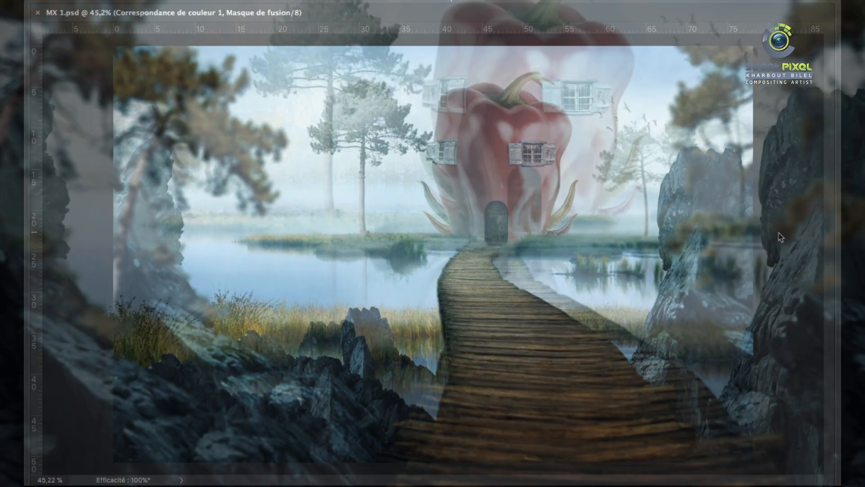